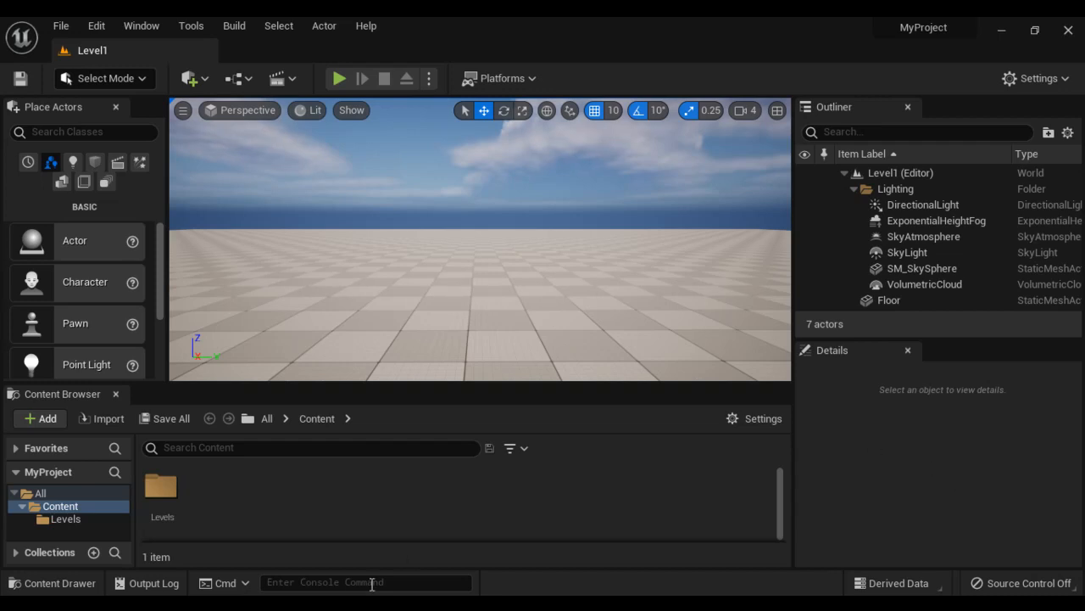
Switch to Word and go through the What is Blueprint and Types of Blueprints notes, ending on the Level Blueprint document
{"action": "mouse_move", "coordinate": [368, 603]}
{"action": "left_click", "coordinate": [195, 543]}
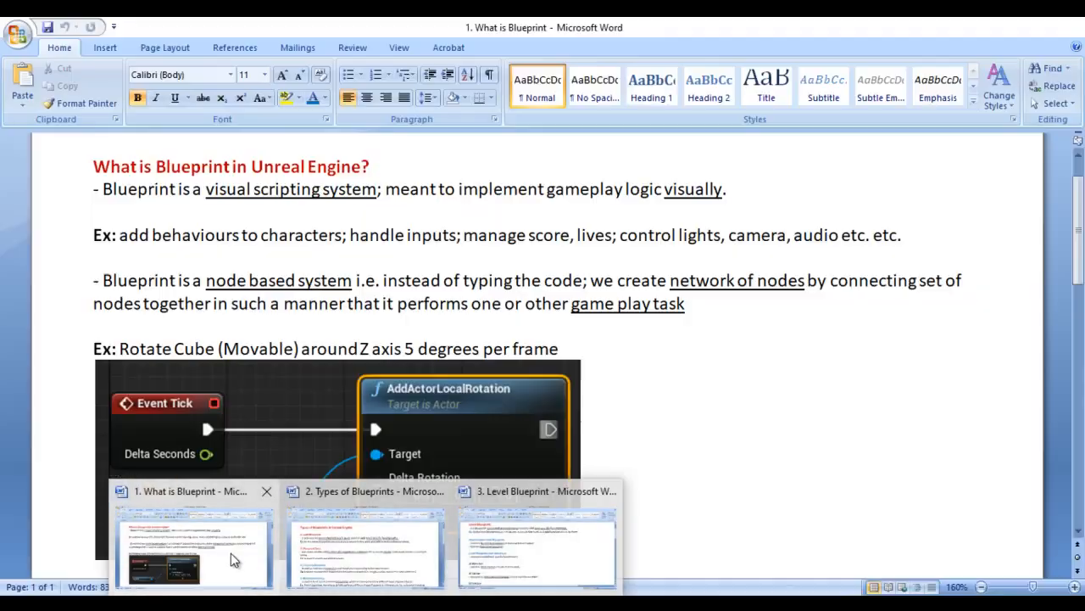
{"action": "left_click_drag", "start_coordinate": [159, 166], "coordinate": [231, 171]}
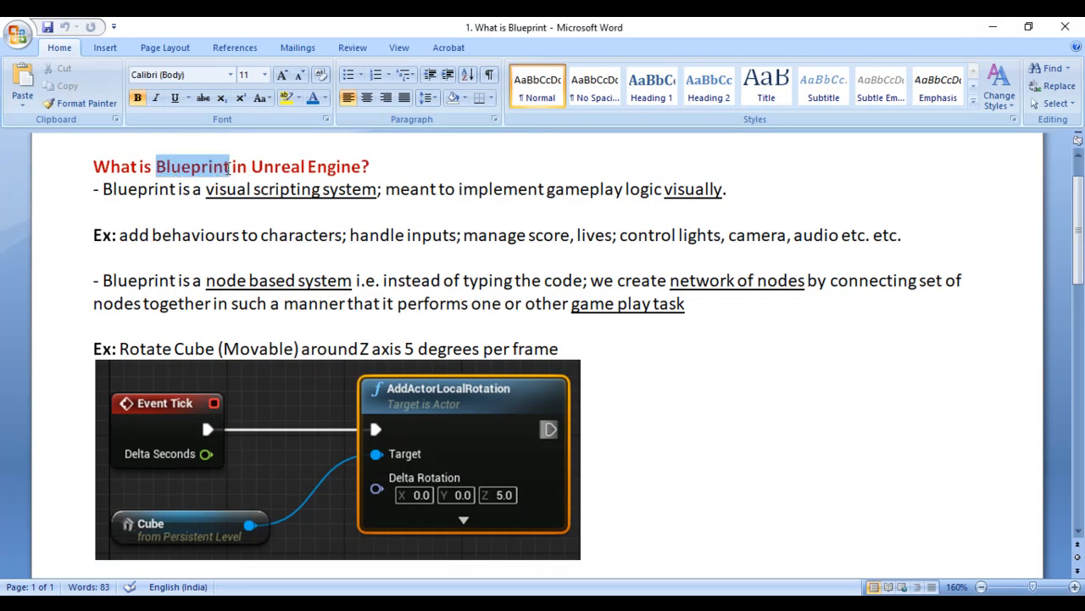
{"action": "mouse_move", "coordinate": [380, 604]}
{"action": "left_click", "coordinate": [389, 557]}
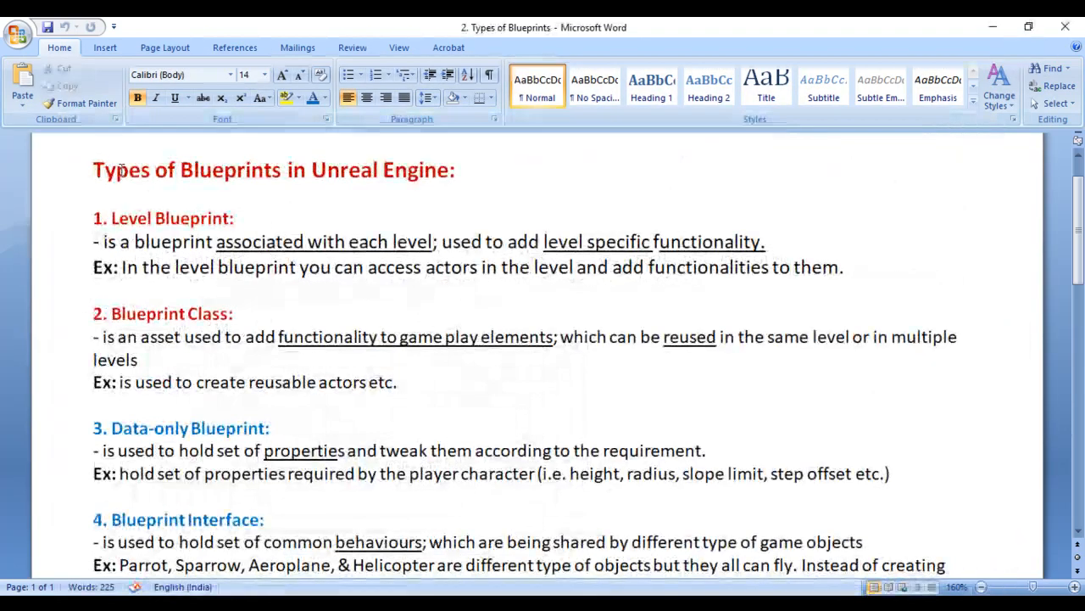
{"action": "left_click_drag", "start_coordinate": [93, 169], "coordinate": [252, 173]}
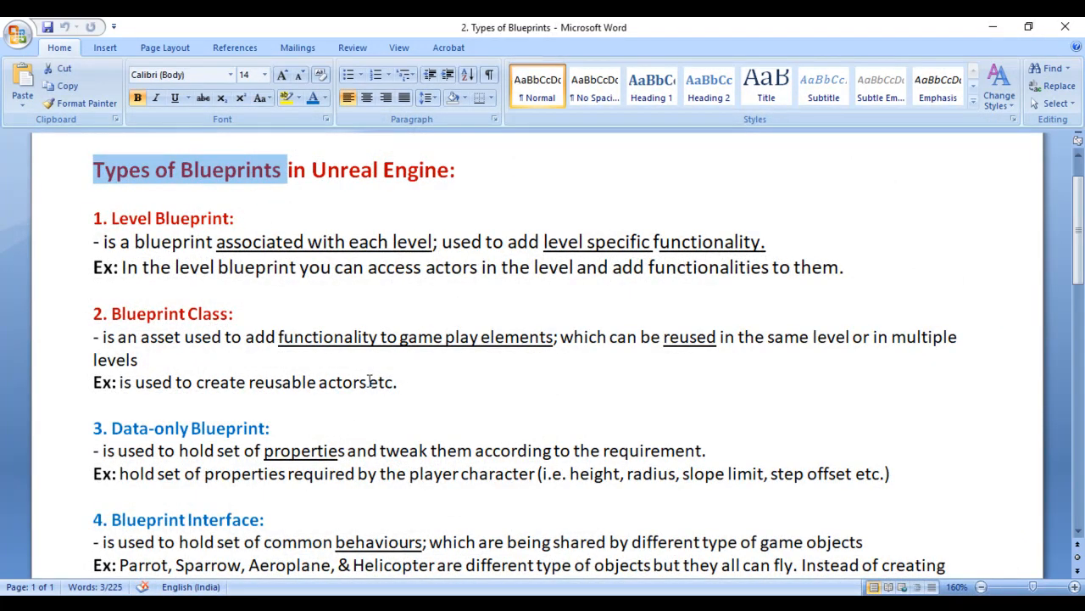
{"action": "left_click", "coordinate": [380, 604]}
{"action": "left_click", "coordinate": [551, 558]}
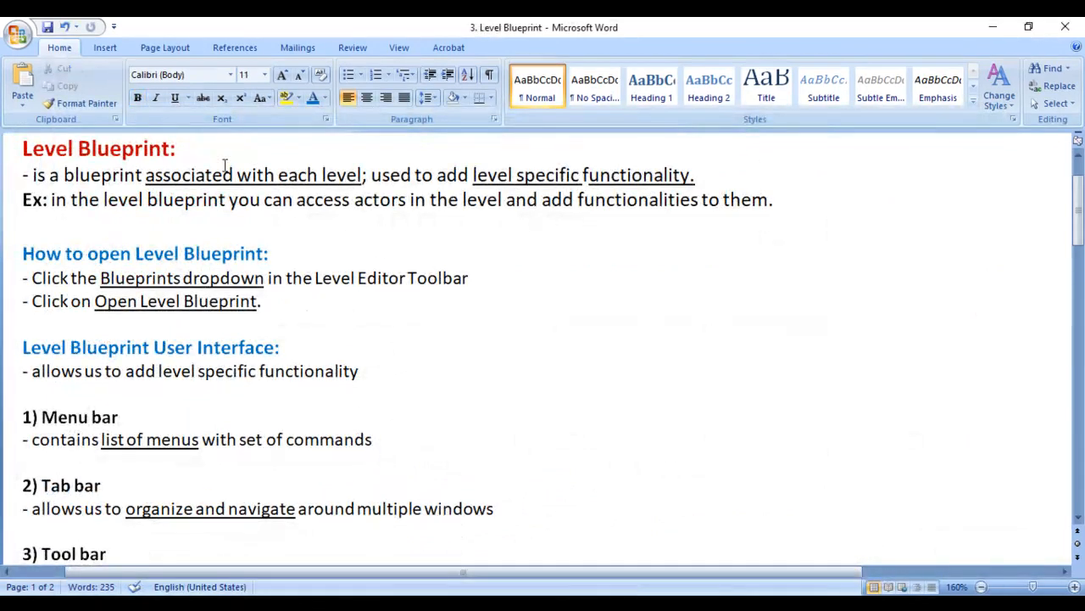
Read the definition under the Level Blueprint heading, covering its association with each level and level specific functionality
{"action": "left_click_drag", "start_coordinate": [31, 146], "coordinate": [193, 149]}
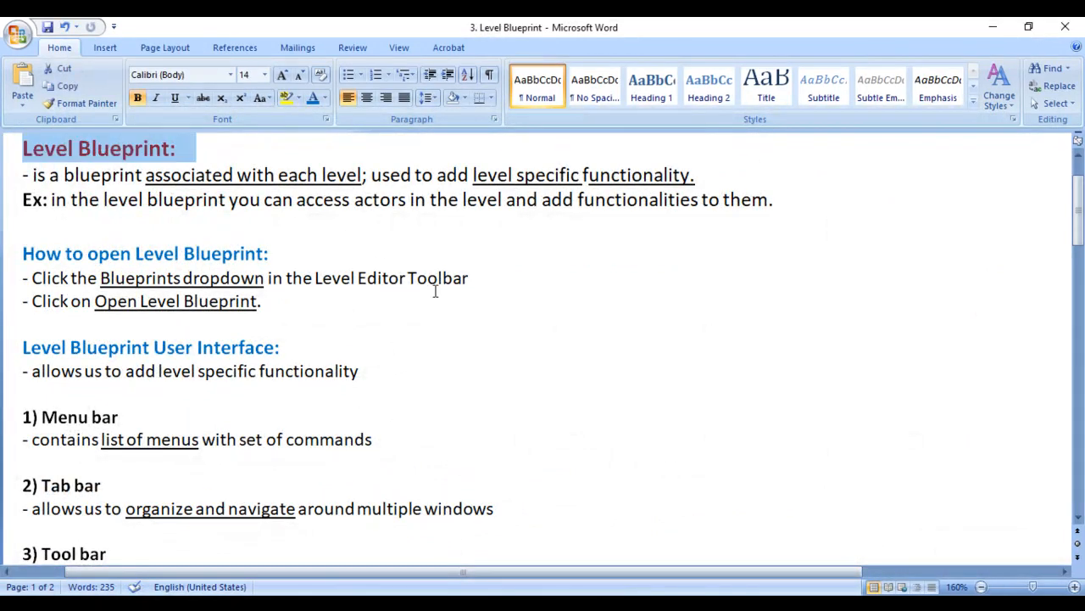
{"action": "left_click_drag", "start_coordinate": [30, 176], "coordinate": [144, 174]}
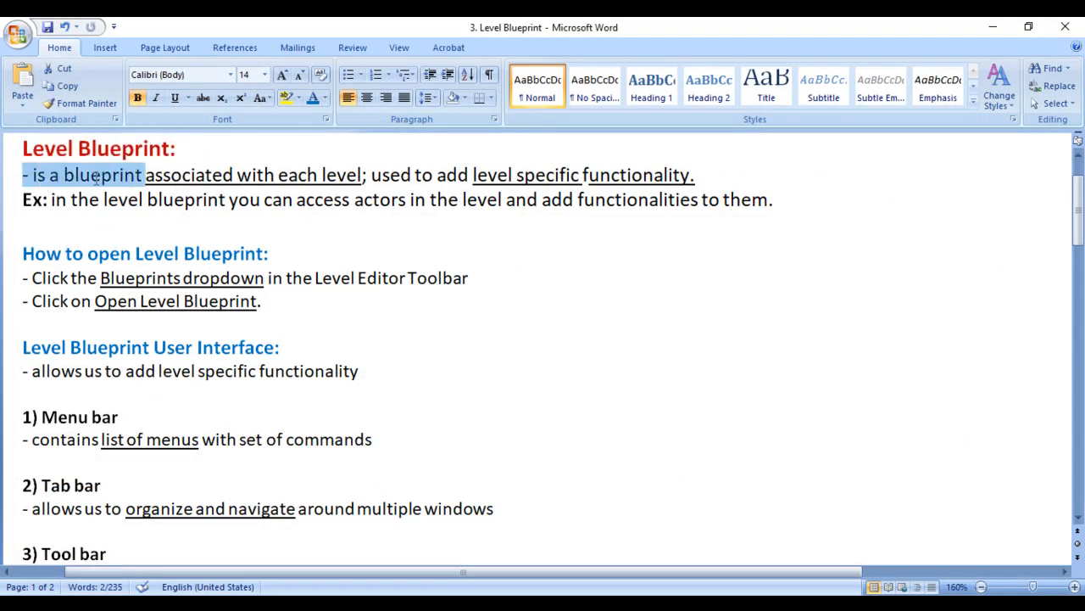
{"action": "left_click", "coordinate": [269, 218]}
{"action": "left_click", "coordinate": [146, 175]}
{"action": "left_click_drag", "start_coordinate": [237, 175], "coordinate": [23, 175]}
{"action": "left_click", "coordinate": [412, 227]}
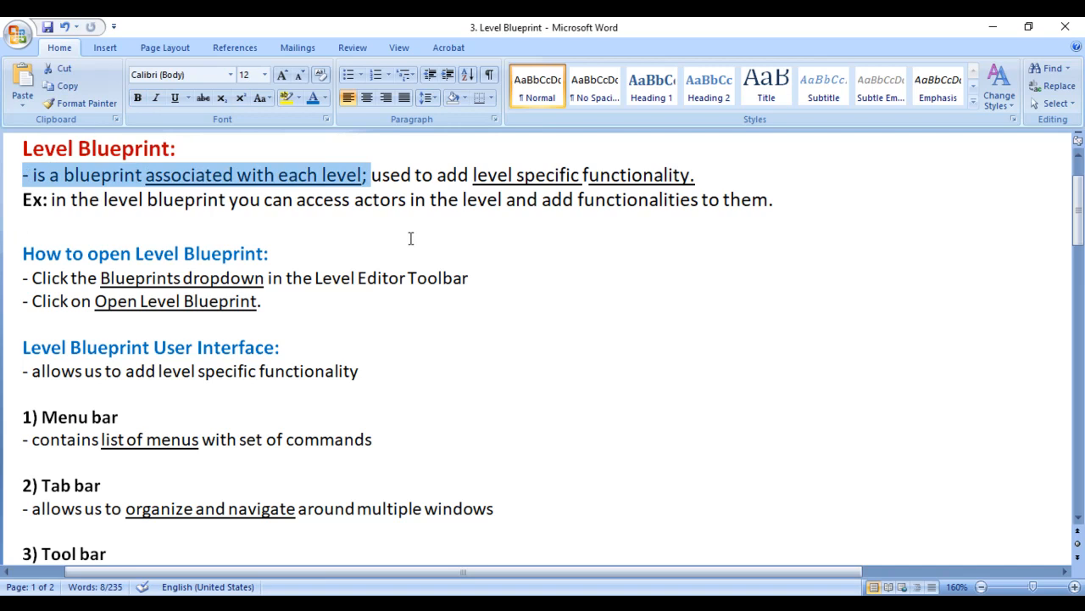
{"action": "left_click_drag", "start_coordinate": [197, 148], "coordinate": [23, 150]}
{"action": "left_click", "coordinate": [436, 247]}
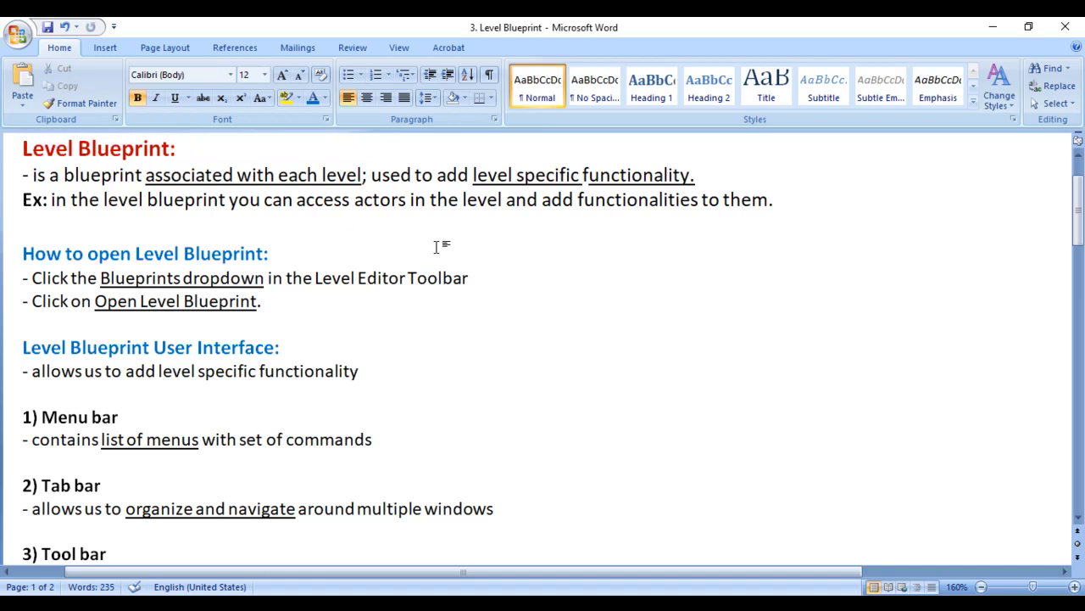
{"action": "left_click_drag", "start_coordinate": [471, 175], "coordinate": [652, 175]}
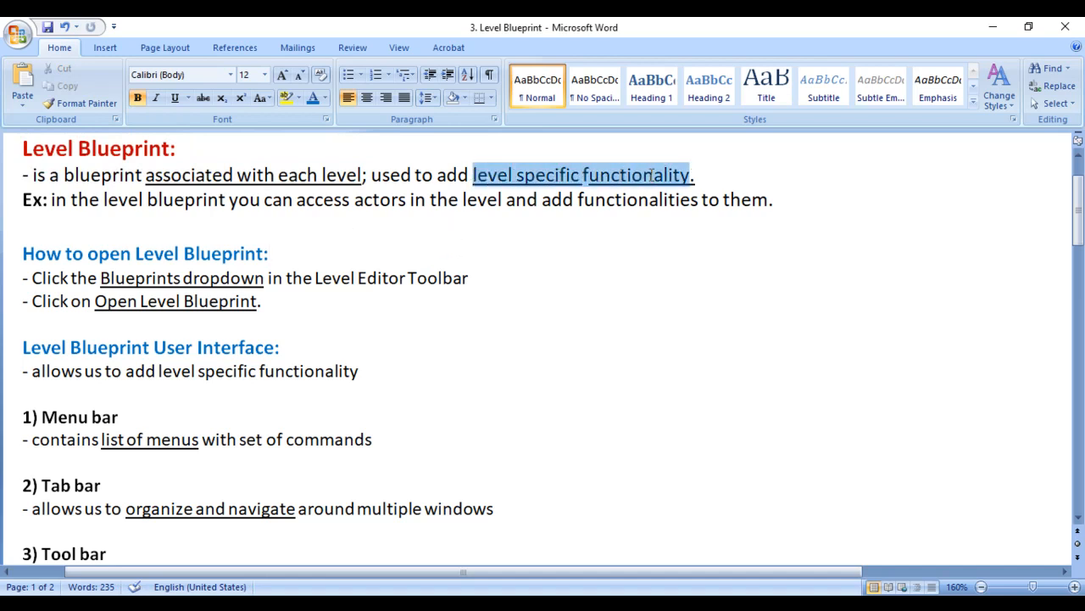
{"action": "left_click", "coordinate": [678, 235]}
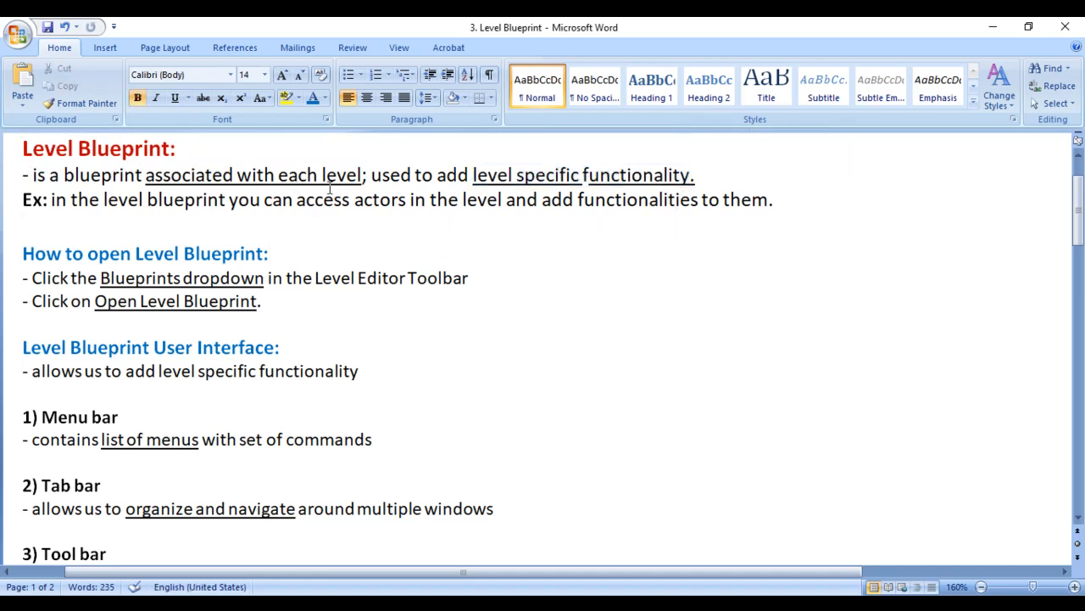
{"action": "left_click_drag", "start_coordinate": [472, 174], "coordinate": [693, 175]}
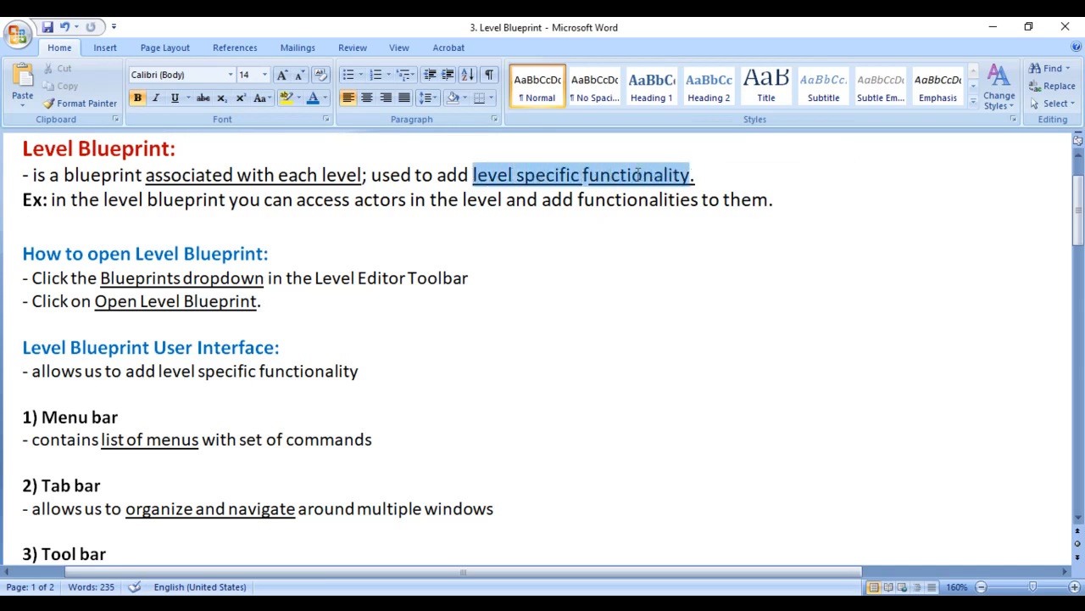
{"action": "left_click", "coordinate": [644, 254]}
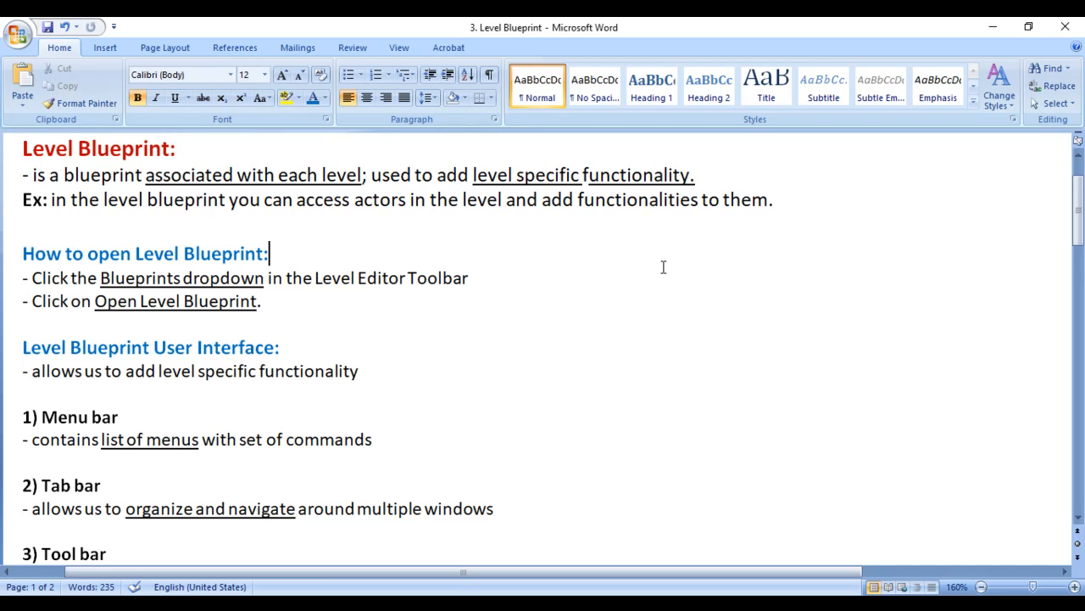
Read the Level Blueprint example about accessing actors in the level and adding functionalities to them
{"action": "left_click", "coordinate": [319, 204]}
{"action": "left_click_drag", "start_coordinate": [319, 204], "coordinate": [410, 201]}
{"action": "double_click", "coordinate": [481, 201]}
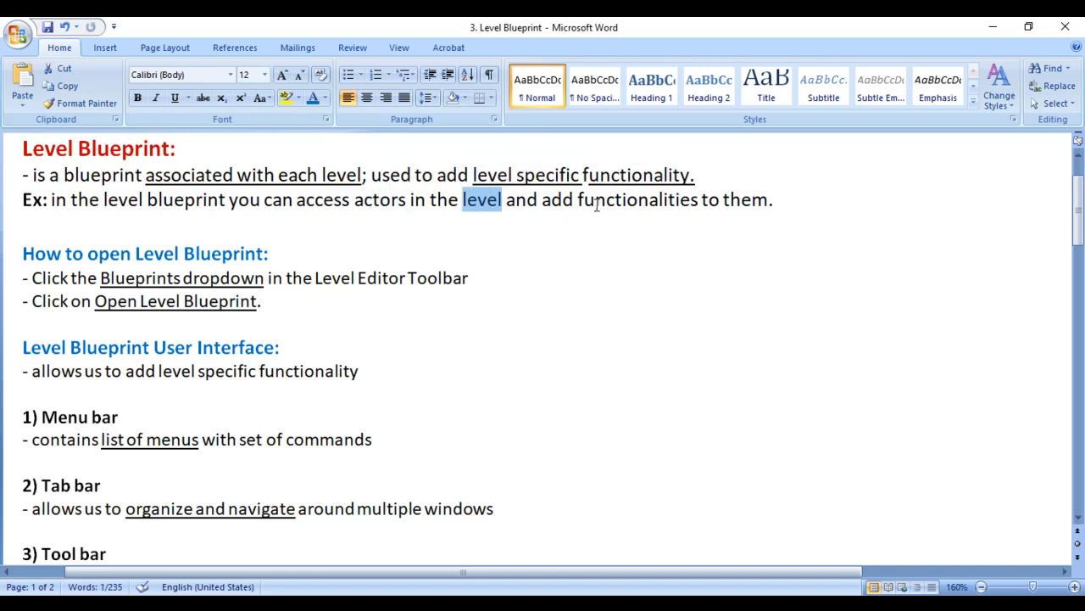
{"action": "left_click_drag", "start_coordinate": [597, 204], "coordinate": [798, 206]}
{"action": "left_click", "coordinate": [721, 293]}
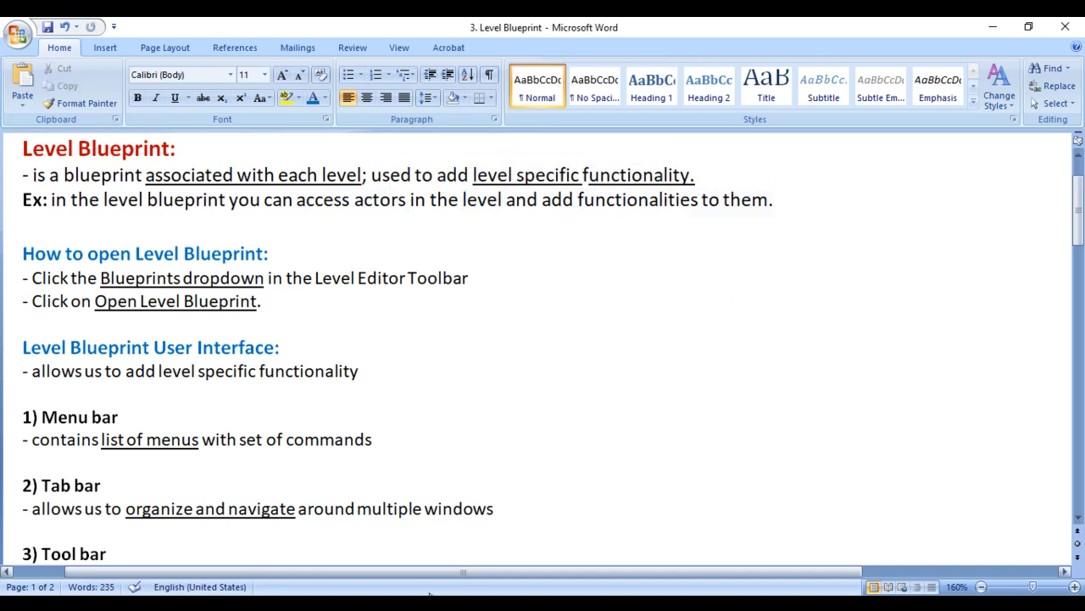
Look up the Open Level Blueprint command in Unreal Editor and read the How to open Level Blueprint notes in Word
{"action": "left_click", "coordinate": [430, 594]}
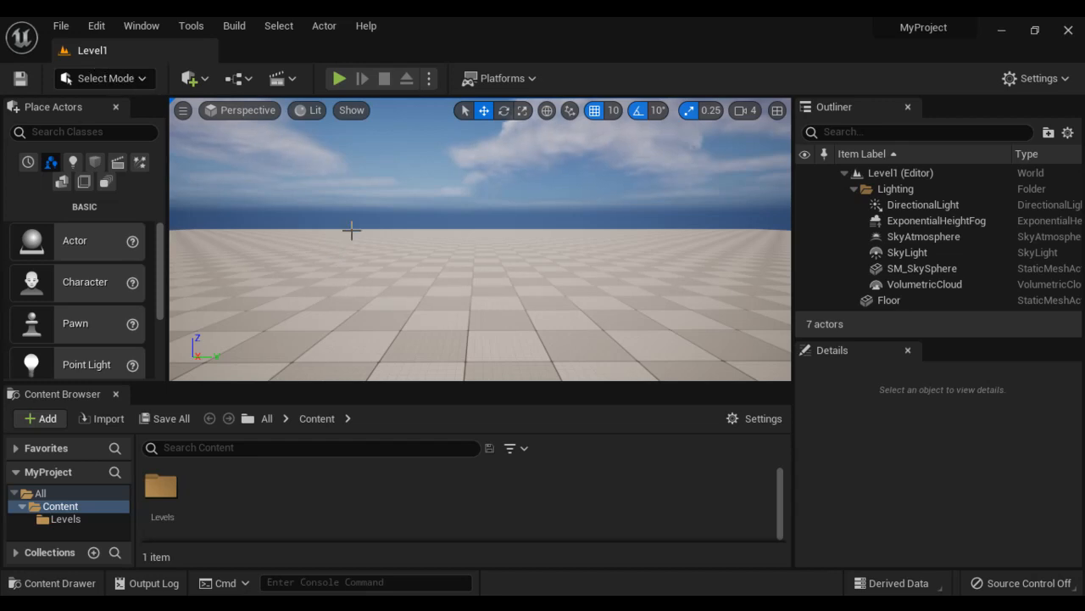
{"action": "left_click", "coordinate": [250, 79]}
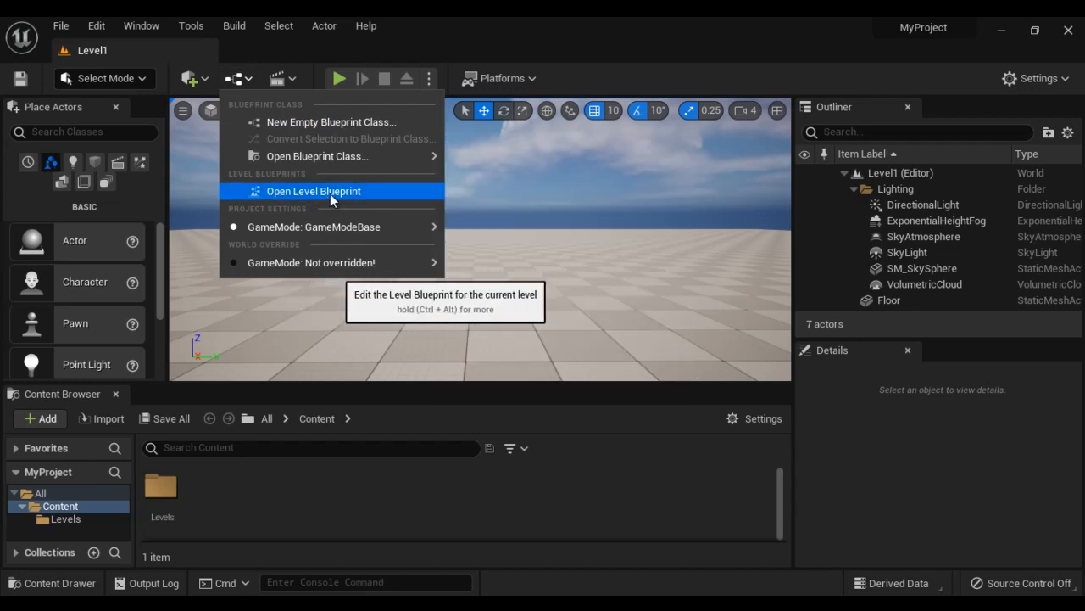
{"action": "mouse_move", "coordinate": [365, 602]}
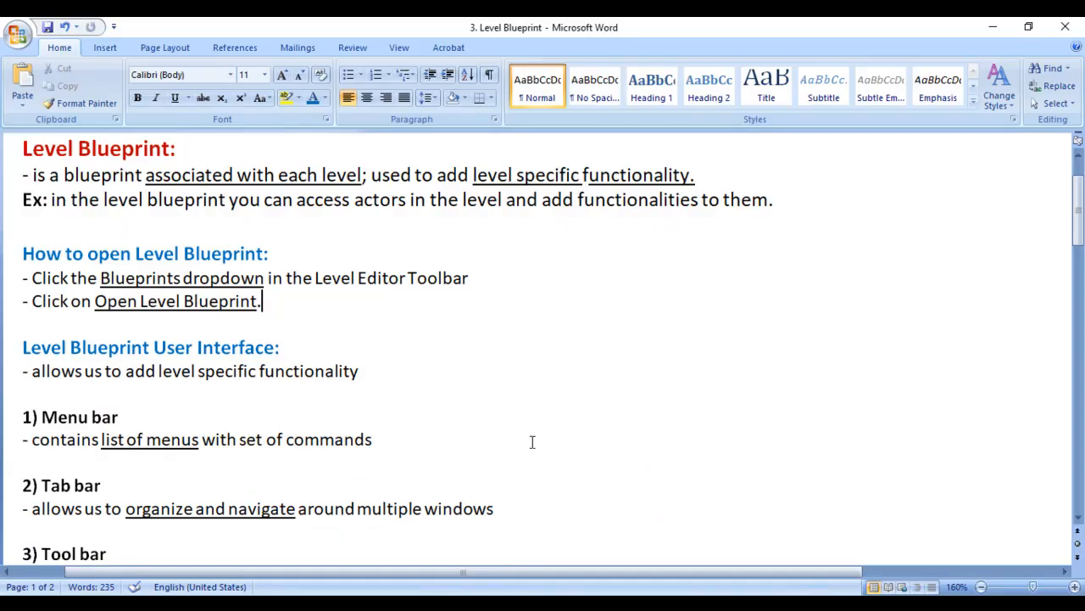
{"action": "left_click", "coordinate": [537, 543]}
{"action": "left_click_drag", "start_coordinate": [24, 254], "coordinate": [272, 255]}
{"action": "left_click_drag", "start_coordinate": [23, 278], "coordinate": [500, 294]}
{"action": "left_click", "coordinate": [475, 300]}
{"action": "left_click_drag", "start_coordinate": [93, 301], "coordinate": [262, 302]}
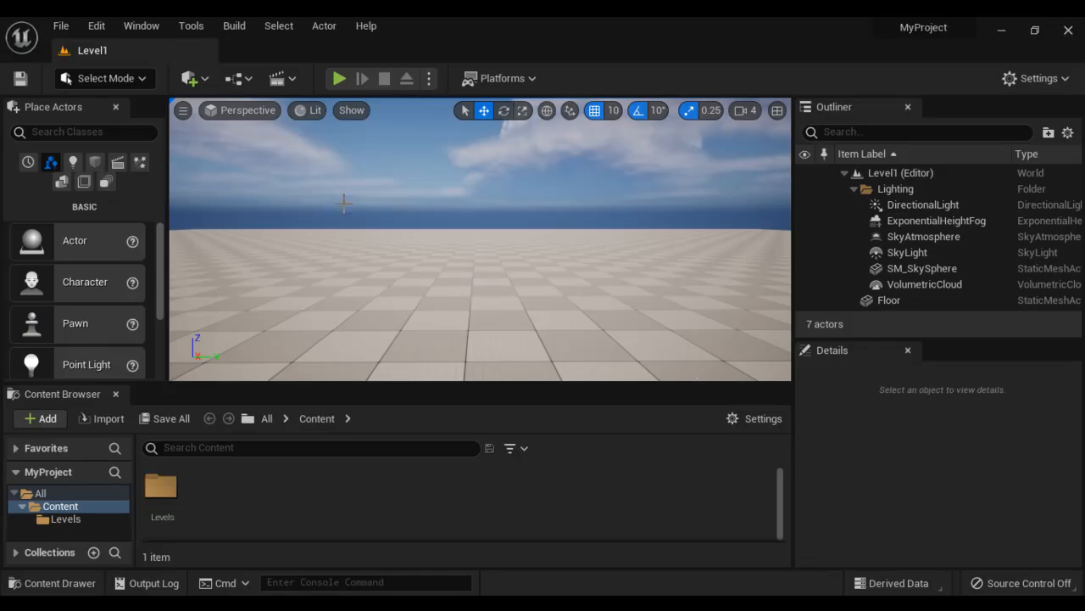
Switch to Unreal Editor, open the Level Blueprint of Level1 and dock its editor beside the level's tab
{"action": "left_click", "coordinate": [253, 80]}
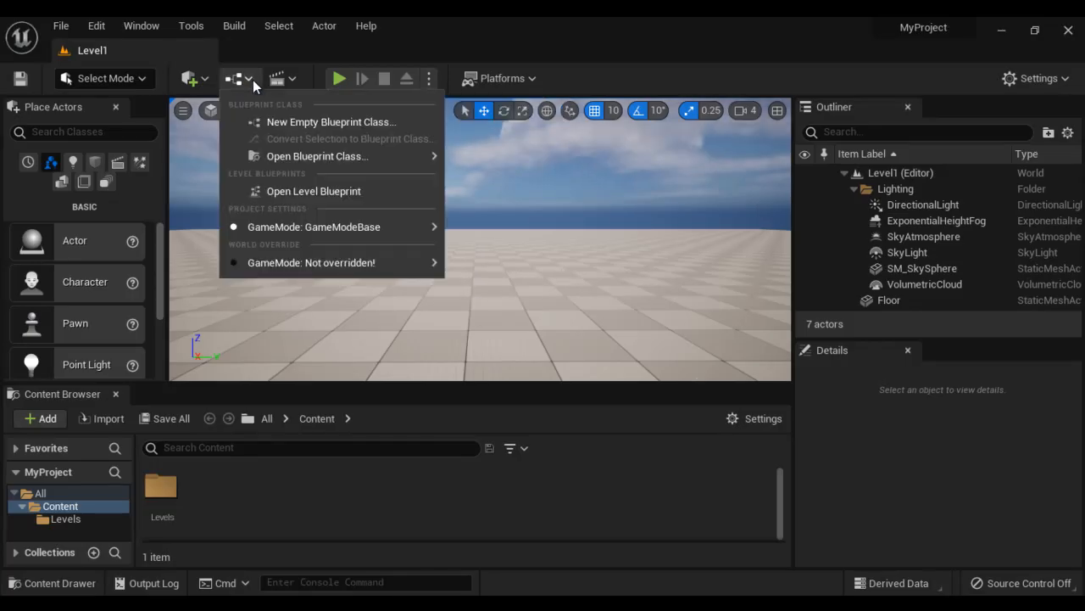
{"action": "left_click", "coordinate": [289, 189]}
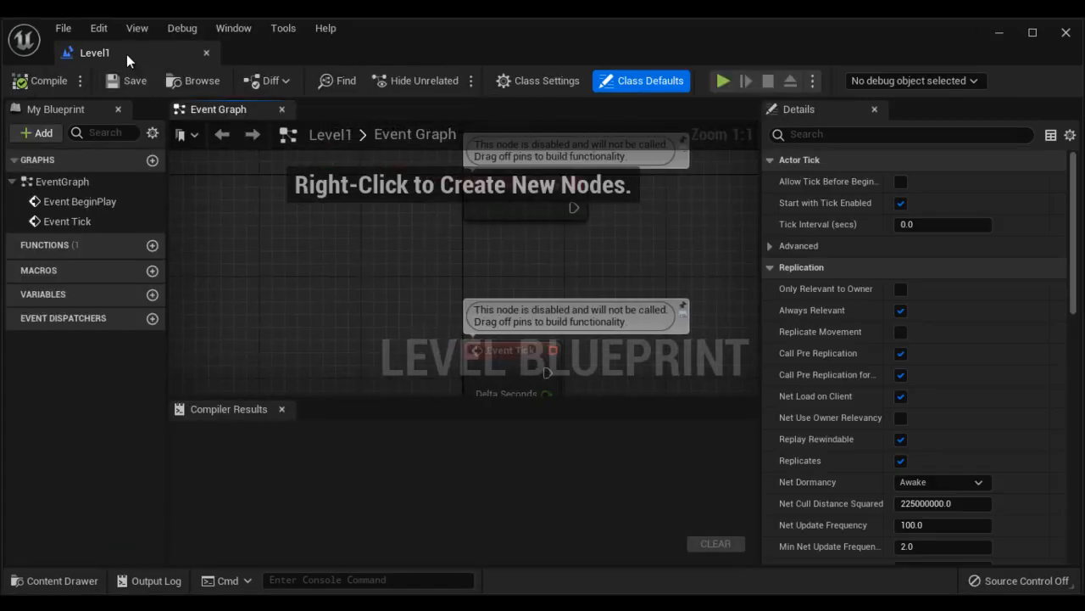
{"action": "left_click_drag", "start_coordinate": [114, 57], "coordinate": [280, 48]}
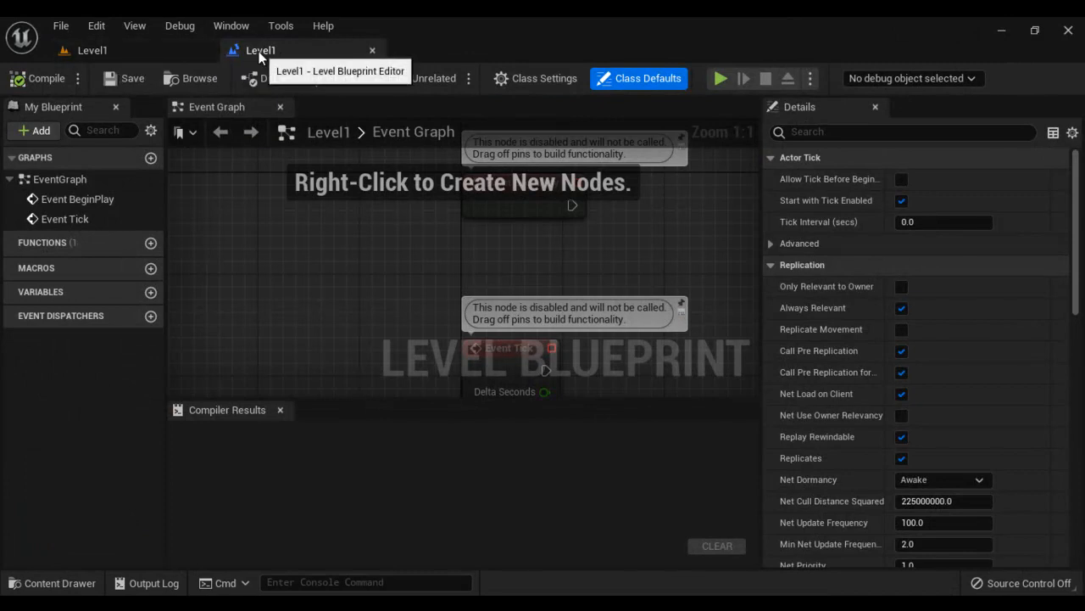
Undock the Level Blueprint editor into its own maximized window and enlarge the Event Graph by shrinking Compiler Results
{"action": "left_click_drag", "start_coordinate": [321, 59], "coordinate": [292, 154]}
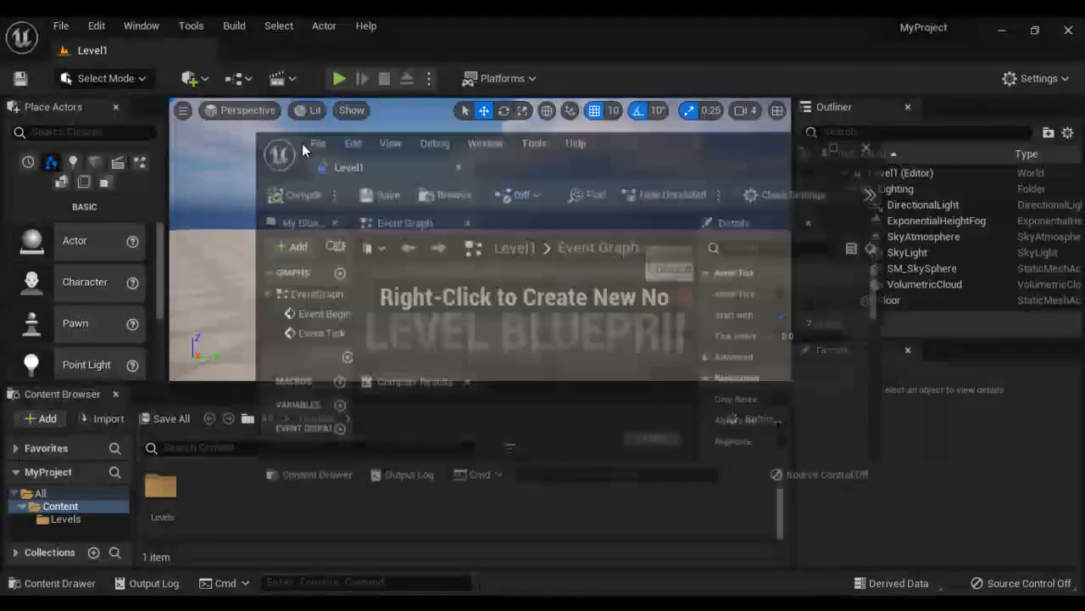
{"action": "left_click", "coordinate": [838, 145]}
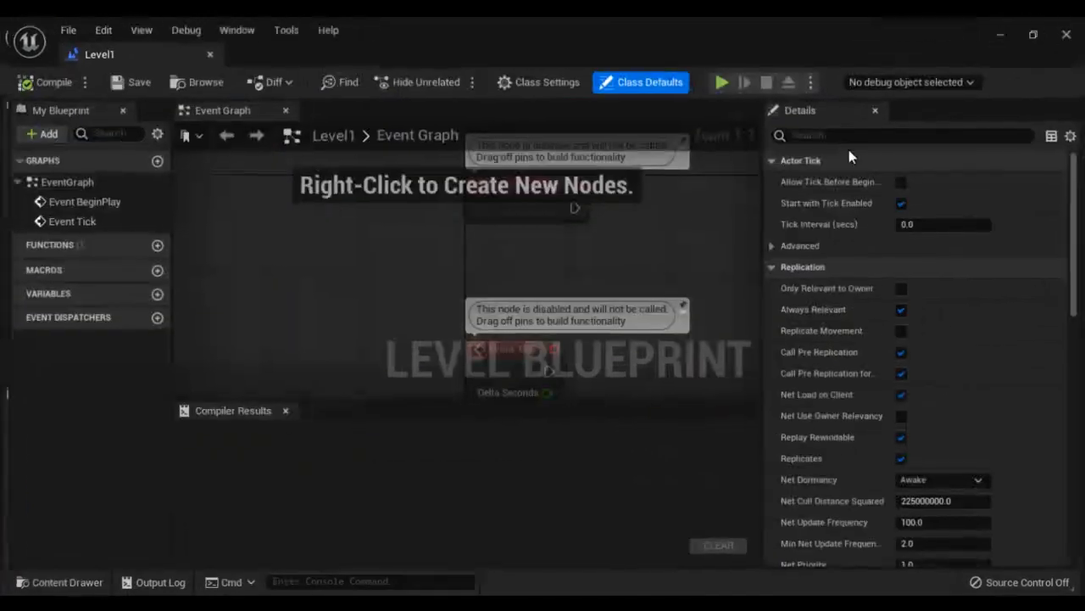
{"action": "left_click_drag", "start_coordinate": [342, 402], "coordinate": [342, 480]}
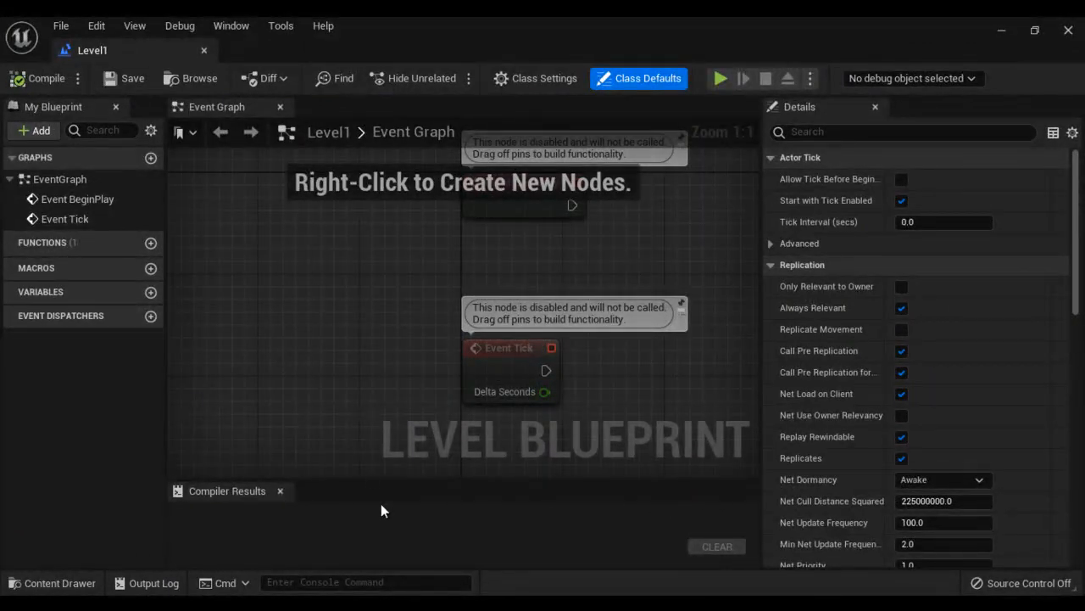
Switch to the Level Blueprint notes in Word and highlight the Level Blueprint User Interface heading
{"action": "mouse_move", "coordinate": [366, 602]}
{"action": "left_click", "coordinate": [538, 530]}
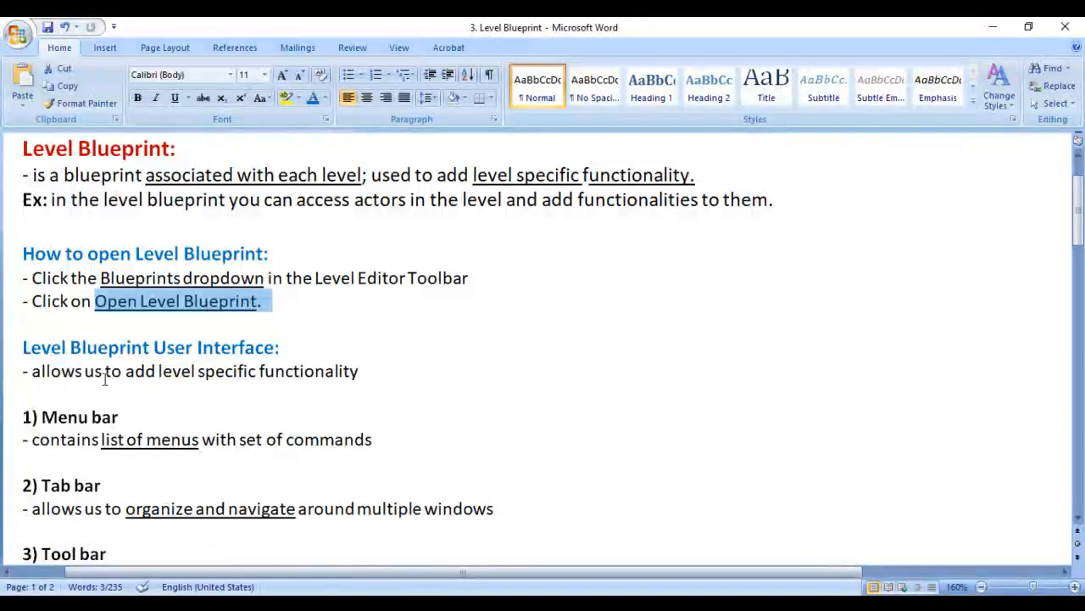
{"action": "left_click_drag", "start_coordinate": [19, 348], "coordinate": [326, 349]}
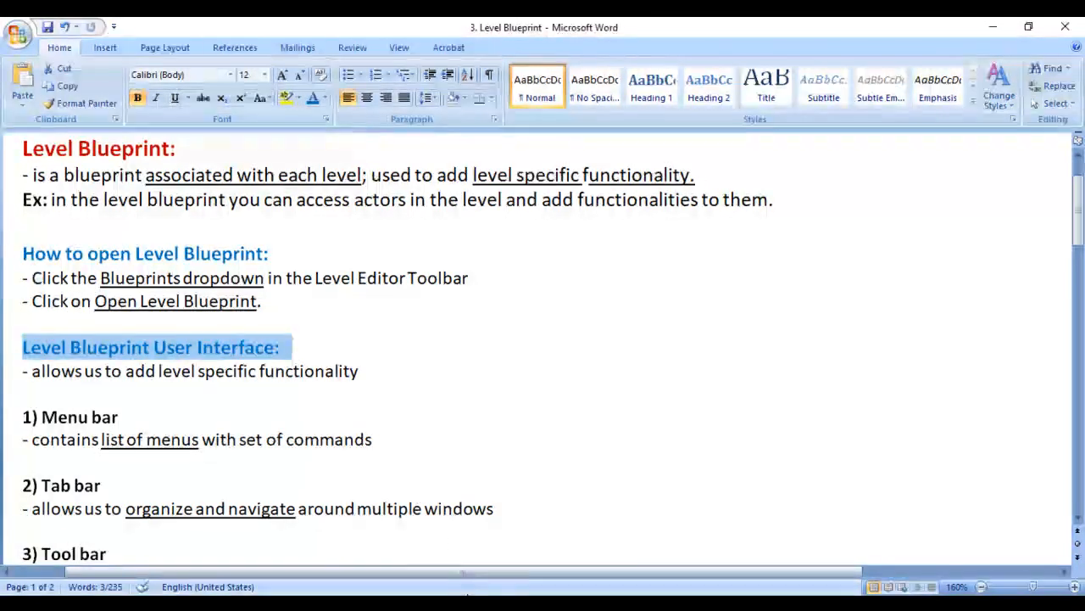
Return to the Level Blueprint editor in Unreal and examine the commands under File, Edit and Help
{"action": "key", "text": "alt+Tab"}
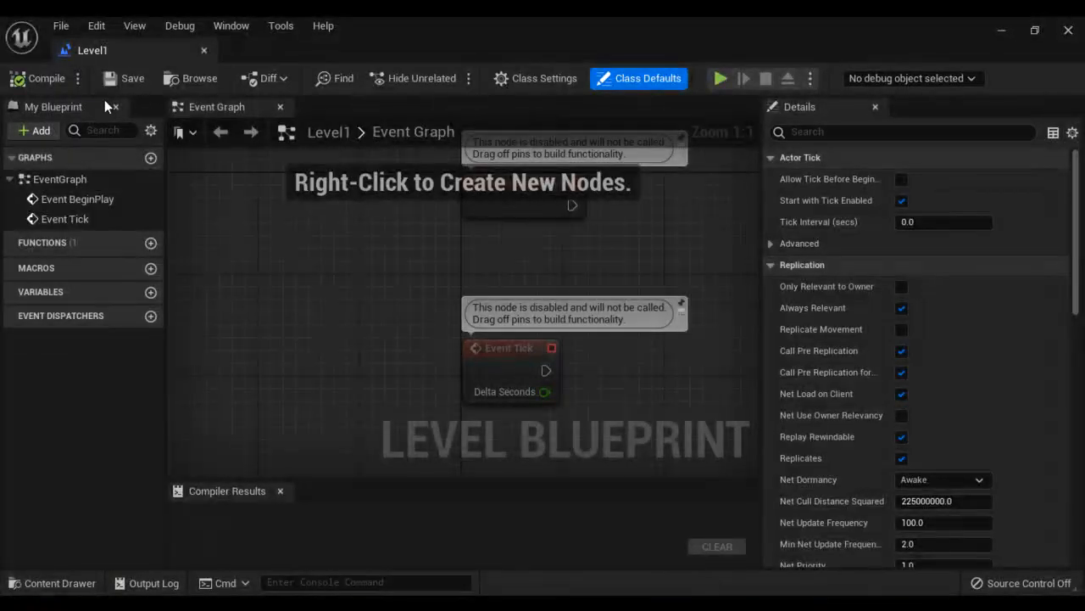
{"action": "left_click", "coordinate": [61, 28]}
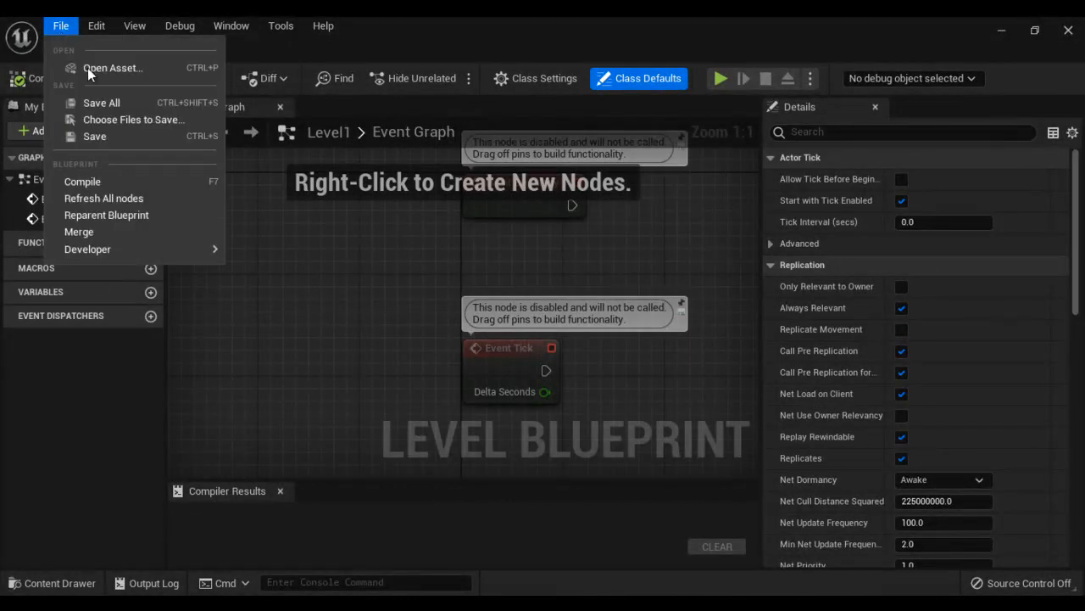
{"action": "left_click", "coordinate": [101, 29]}
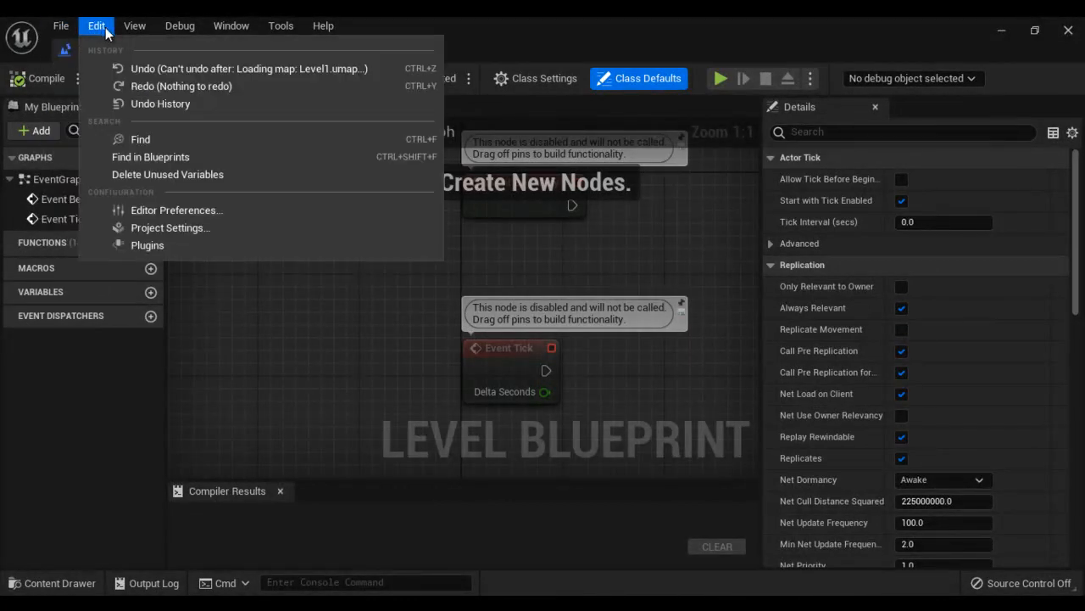
{"action": "mouse_move", "coordinate": [323, 26]}
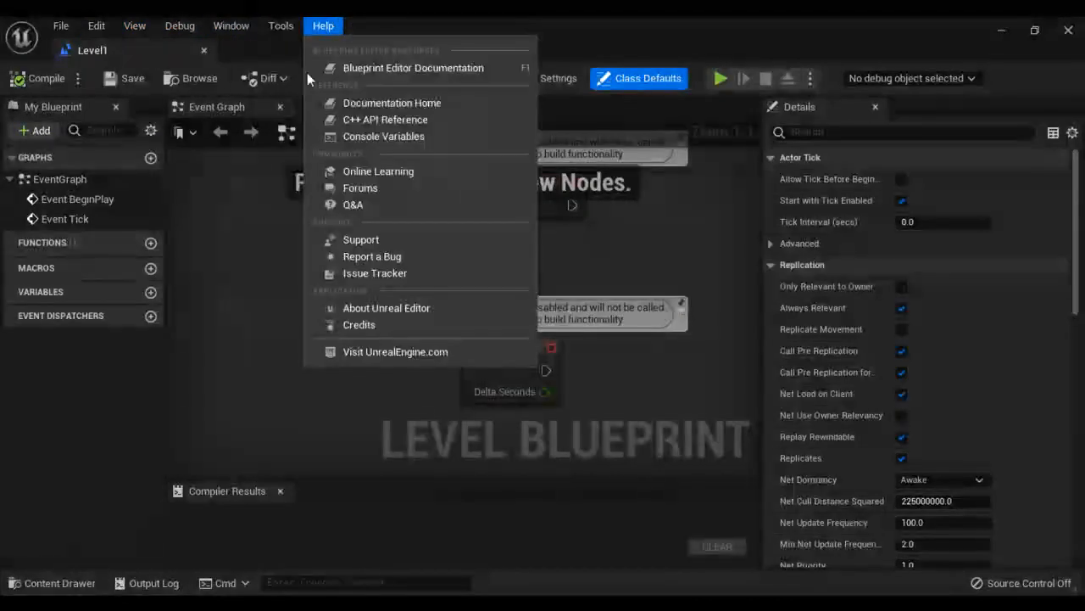
{"action": "left_click", "coordinate": [257, 194]}
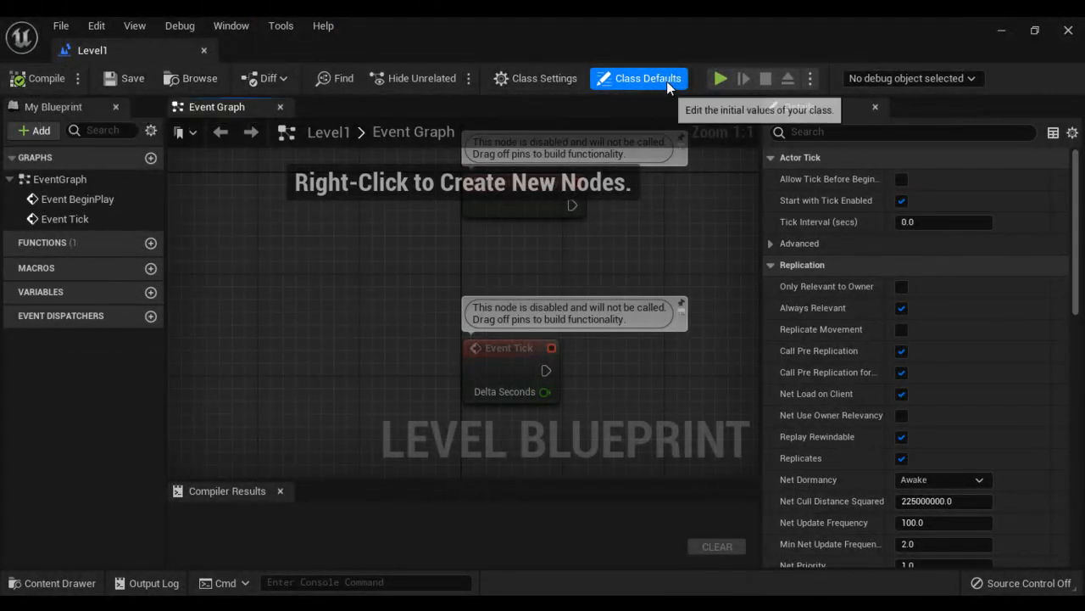
Compile and save the Level Blueprint of Level1
{"action": "left_click", "coordinate": [33, 83]}
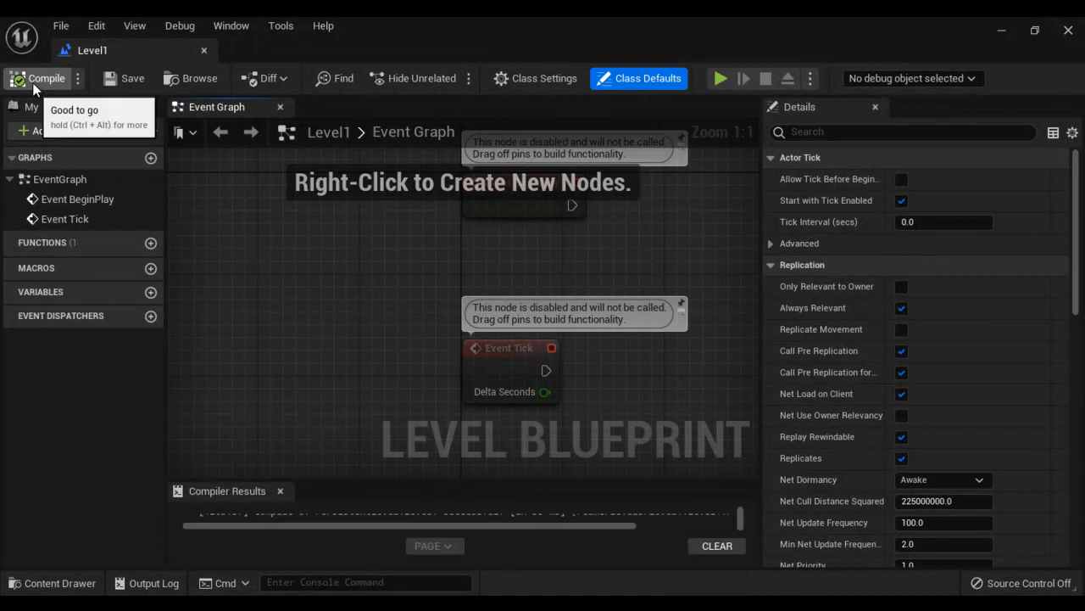
{"action": "left_click", "coordinate": [132, 85]}
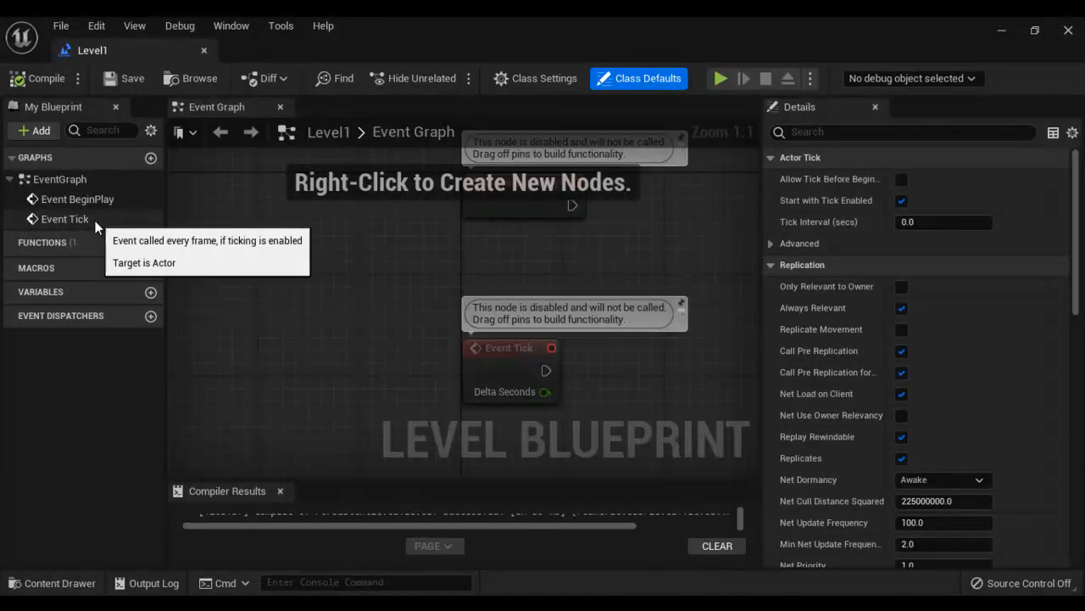
Examine the Event BeginPlay and Event Tick entries of the EventGraph and their nodes in the graph
{"action": "left_click", "coordinate": [113, 200]}
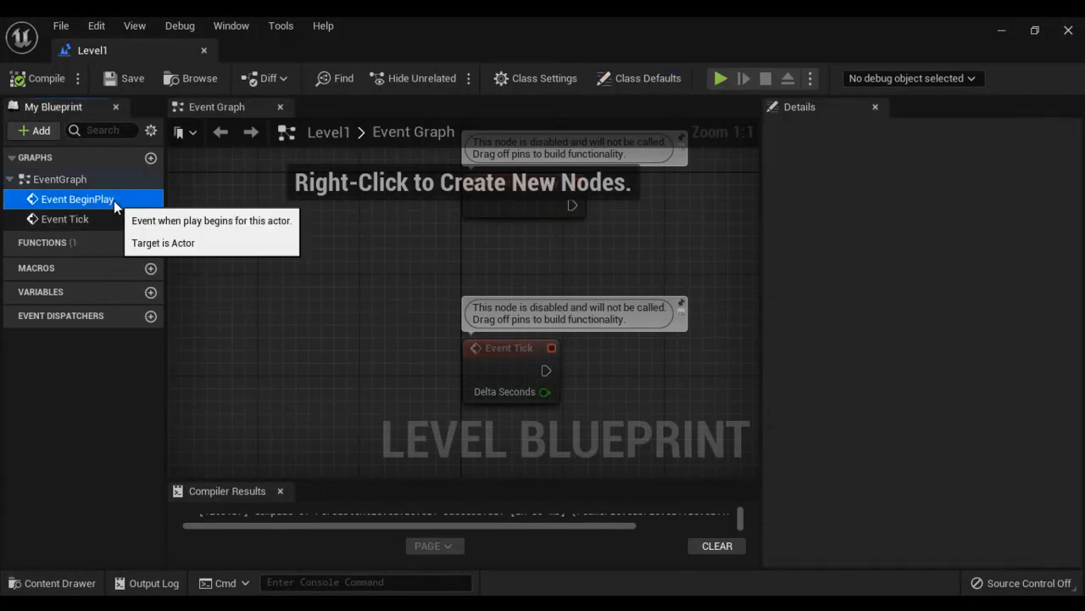
{"action": "left_click", "coordinate": [92, 220]}
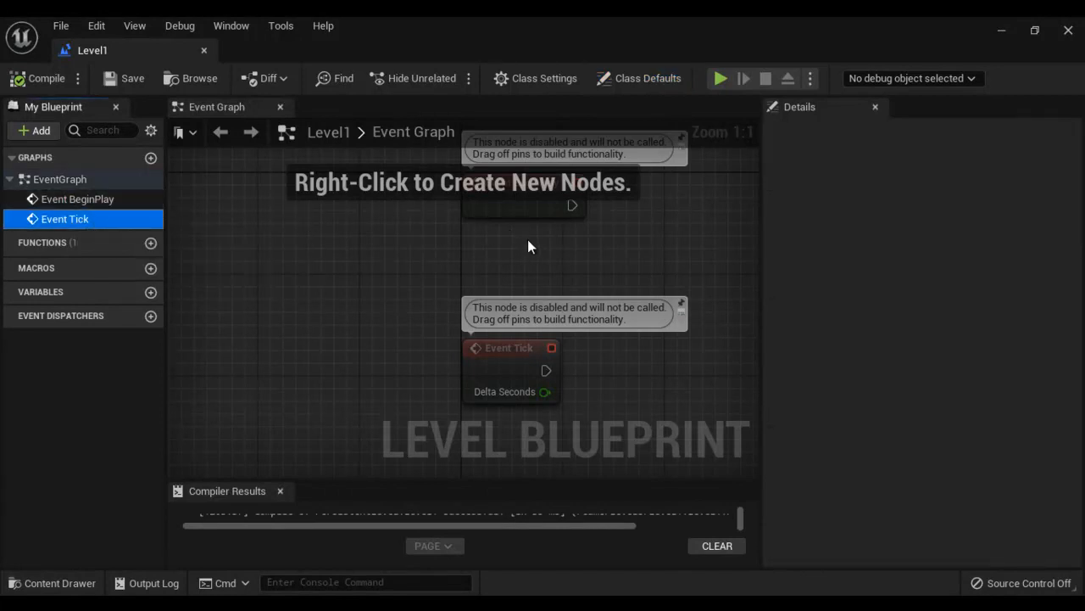
{"action": "left_click", "coordinate": [459, 270]}
{"action": "left_click_drag", "start_coordinate": [396, 275], "coordinate": [395, 276]}
{"action": "right_click_drag", "start_coordinate": [436, 250], "coordinate": [293, 284]}
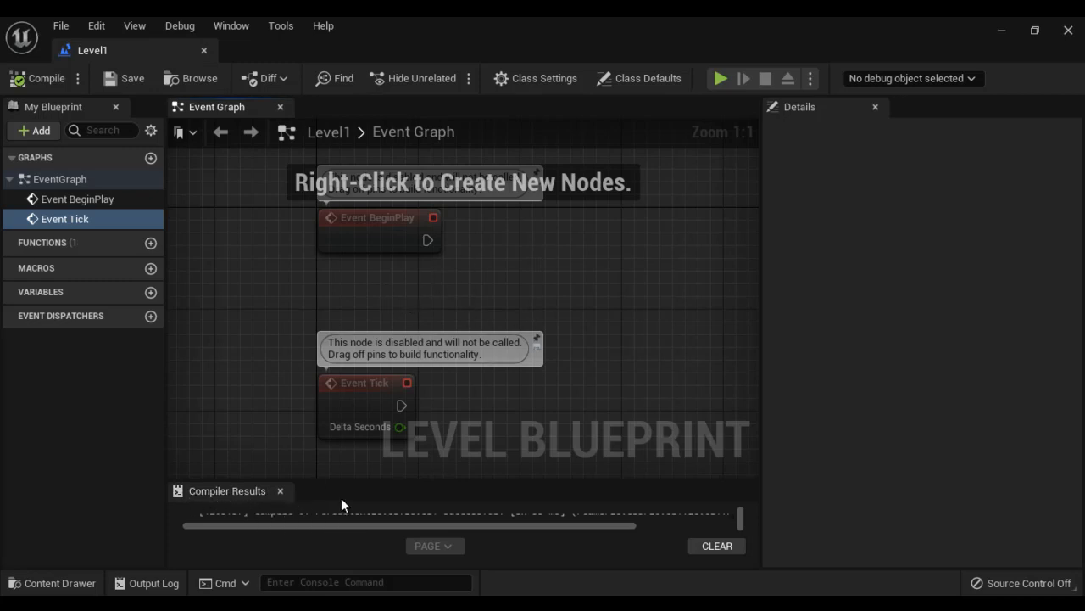
Enlarge the Compiler Results area and dock the Level Blueprint editor beside the Level1 level editor, returning to the level
{"action": "left_click_drag", "start_coordinate": [368, 479], "coordinate": [373, 447]}
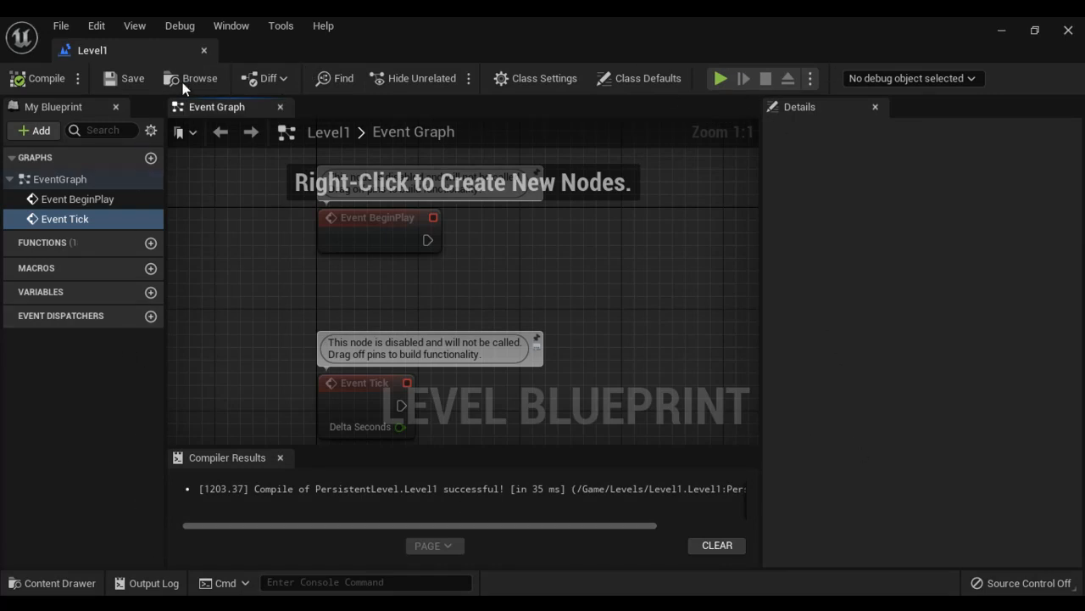
{"action": "left_click_drag", "start_coordinate": [163, 68], "coordinate": [321, 54]}
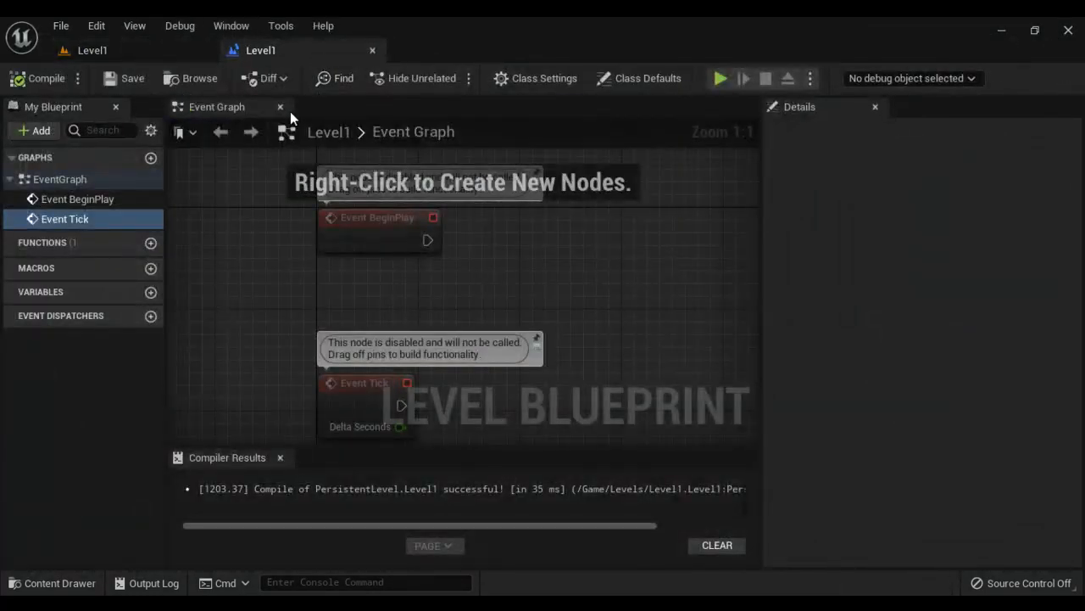
{"action": "left_click", "coordinate": [125, 54]}
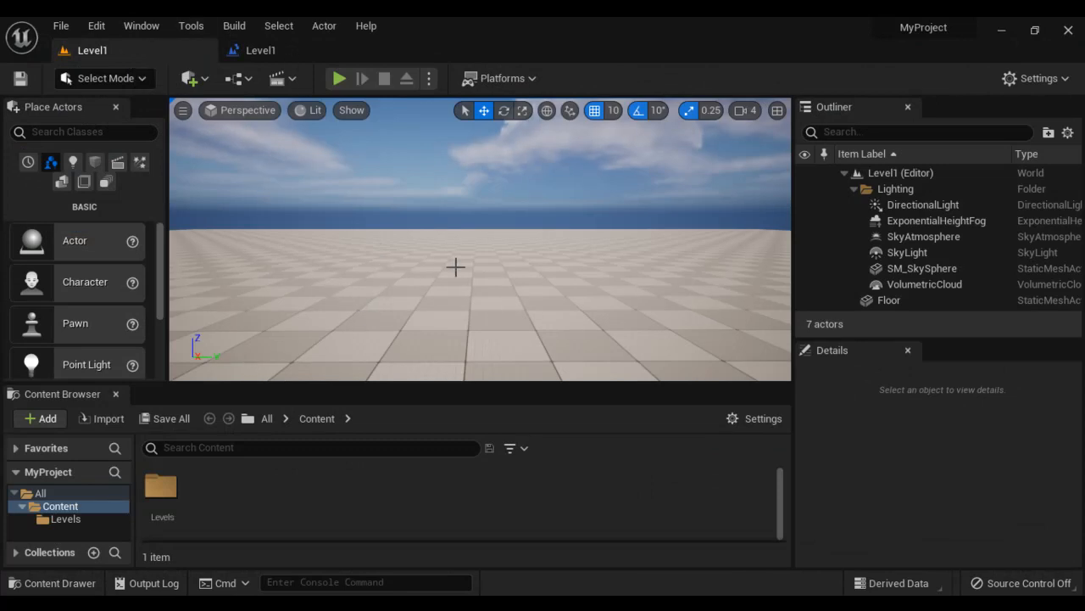
Place a Cube shape on the floor of Level1 and raise it slightly above the ground
{"action": "left_click", "coordinate": [95, 161]}
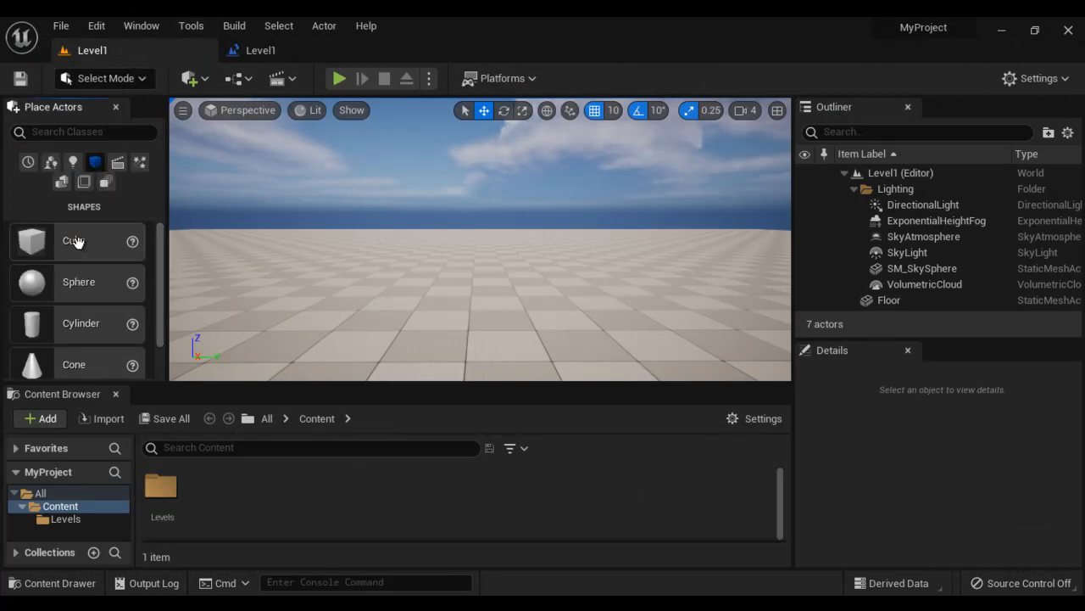
{"action": "left_click_drag", "start_coordinate": [80, 240], "coordinate": [387, 300]}
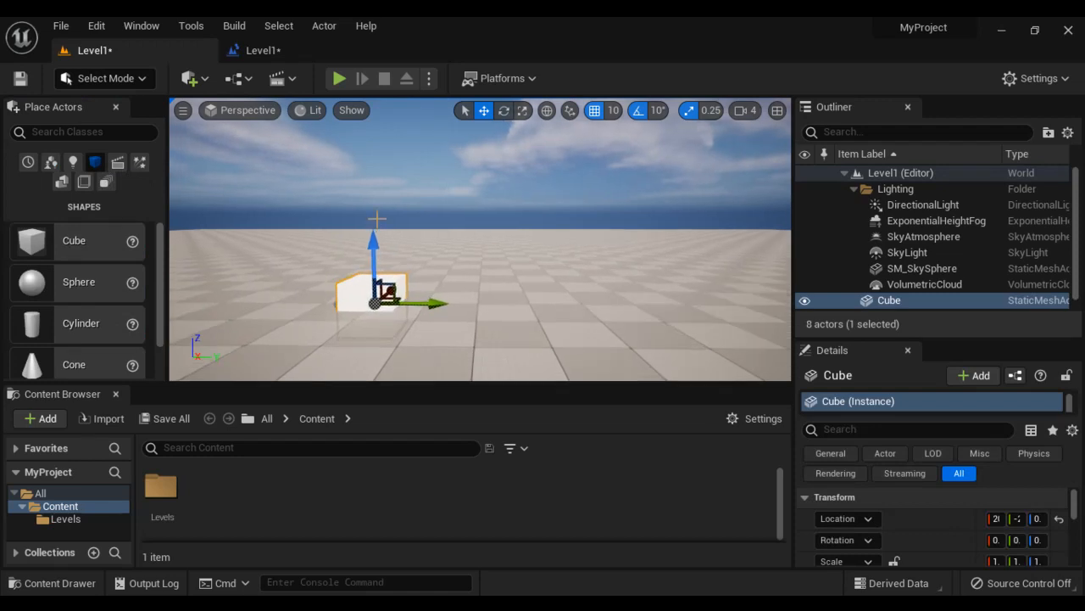
{"action": "left_click_drag", "start_coordinate": [375, 251], "coordinate": [375, 211]}
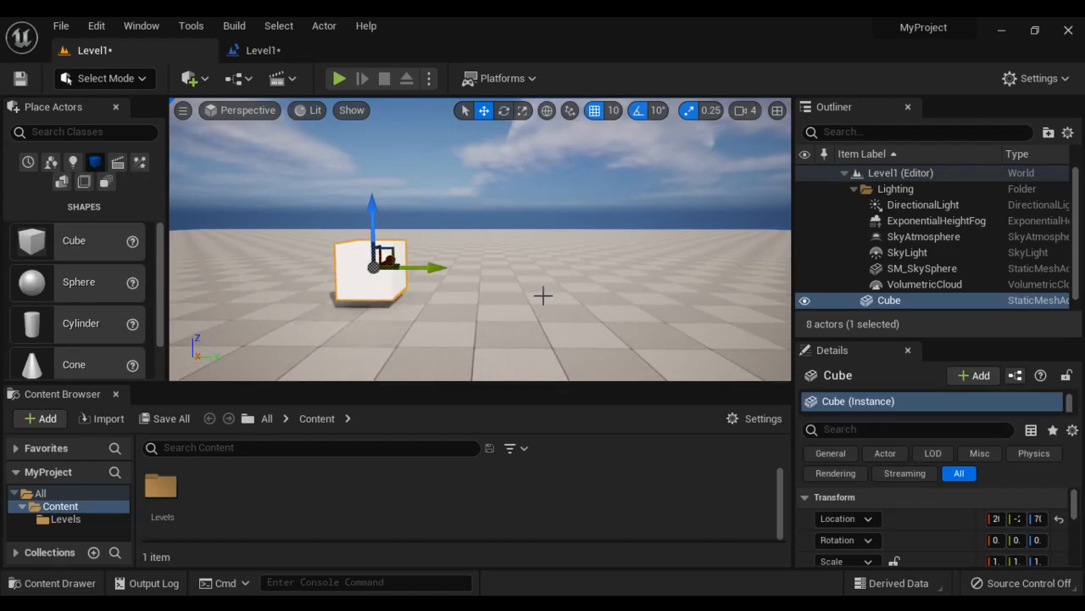
Duplicate the cube twice, spacing the copies evenly along the Y axis to form a row of three
{"action": "key", "text": "ctrl+d"}
{"action": "left_click_drag", "start_coordinate": [436, 269], "coordinate": [651, 269]}
{"action": "key", "text": "ctrl+d"}
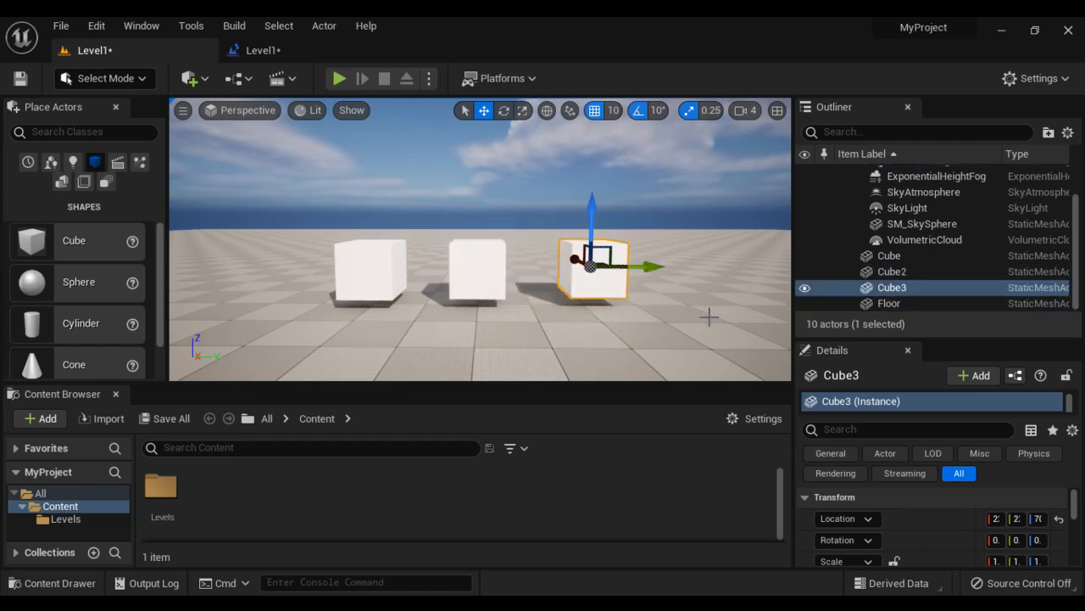
Select Cube, Cube2 and Cube3 together and set their Mobility to Movable
{"action": "left_click", "coordinate": [907, 256]}
{"action": "left_click", "coordinate": [907, 272]}
{"action": "left_click", "coordinate": [907, 289]}
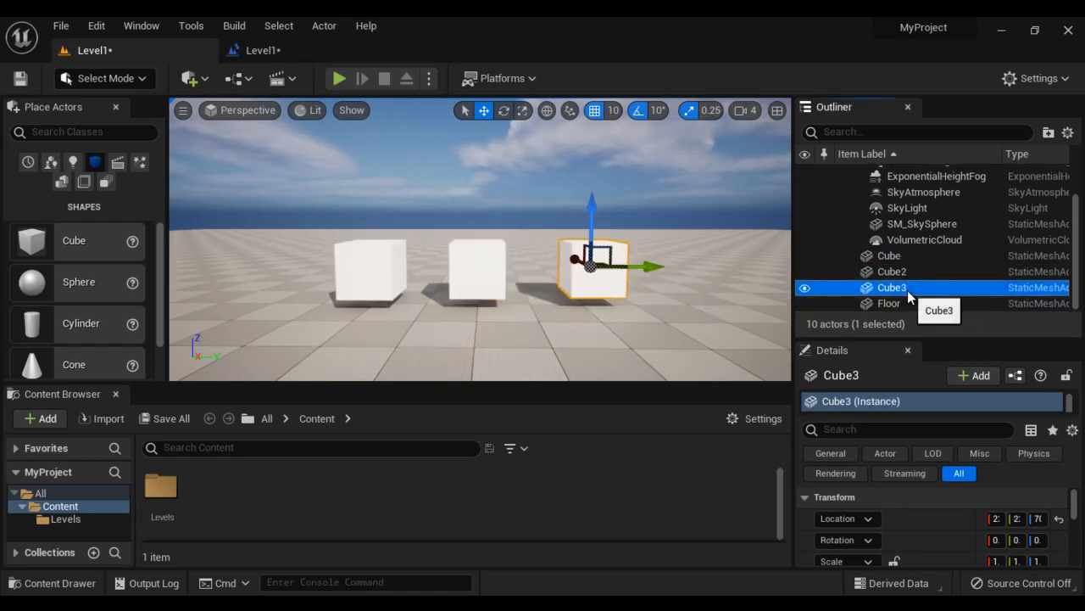
{"action": "left_click", "coordinate": [900, 259], "text": "shift"}
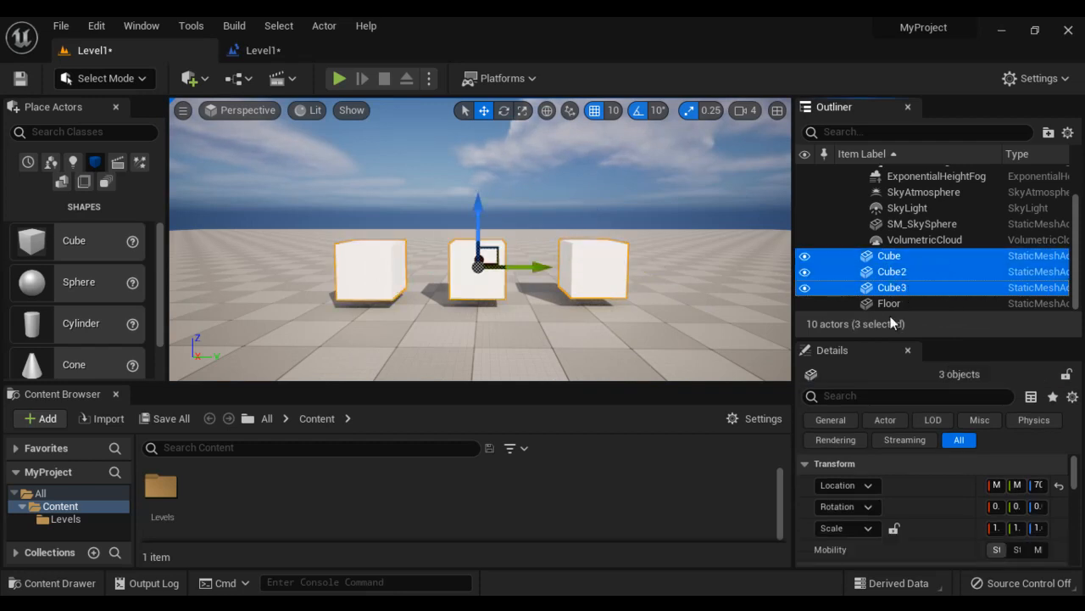
{"action": "left_click", "coordinate": [1036, 550]}
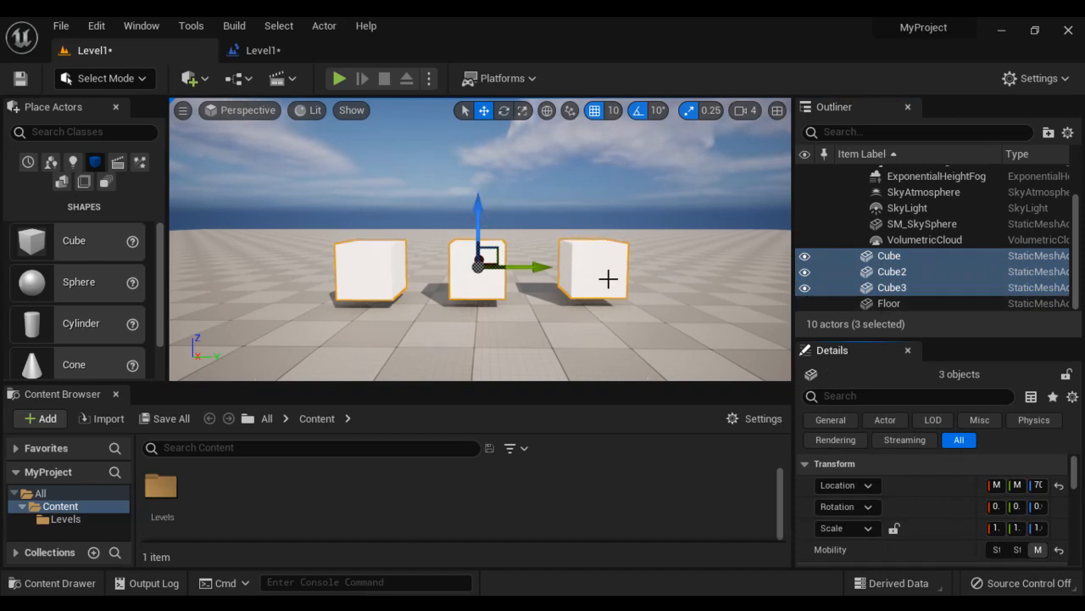
{"action": "left_click", "coordinate": [528, 327]}
{"action": "left_click", "coordinate": [374, 269]}
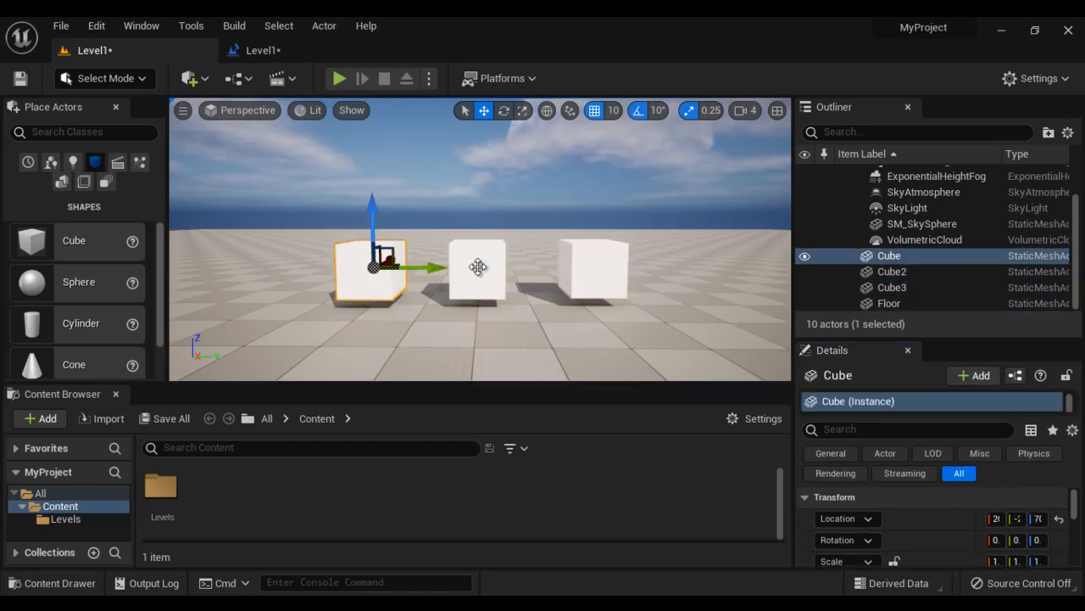
{"action": "left_click", "coordinate": [478, 262]}
{"action": "left_click", "coordinate": [582, 262]}
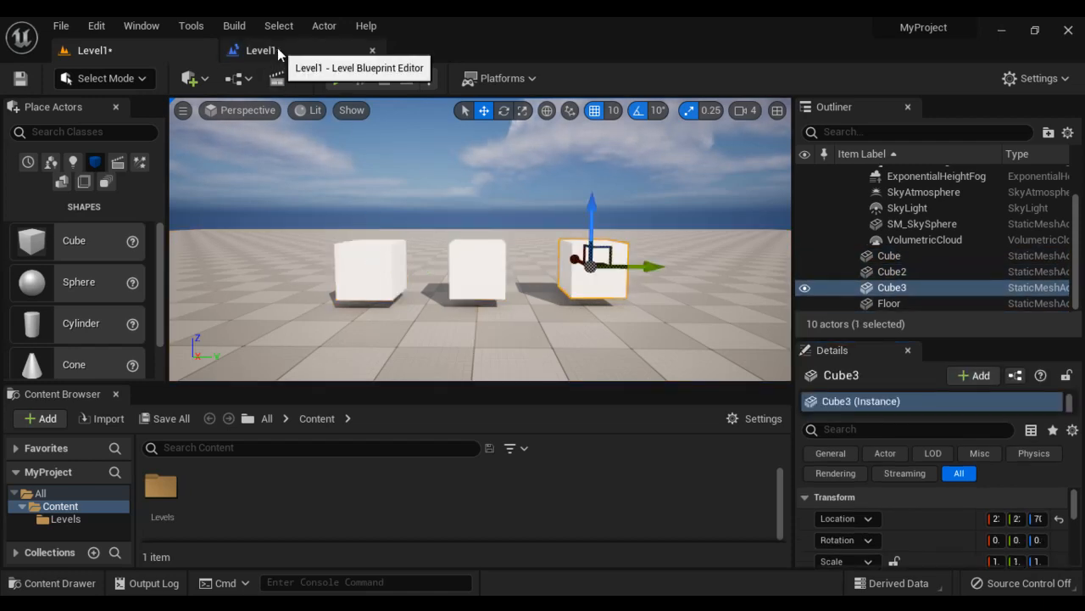
{"action": "left_click", "coordinate": [277, 50]}
{"action": "left_click", "coordinate": [158, 54]}
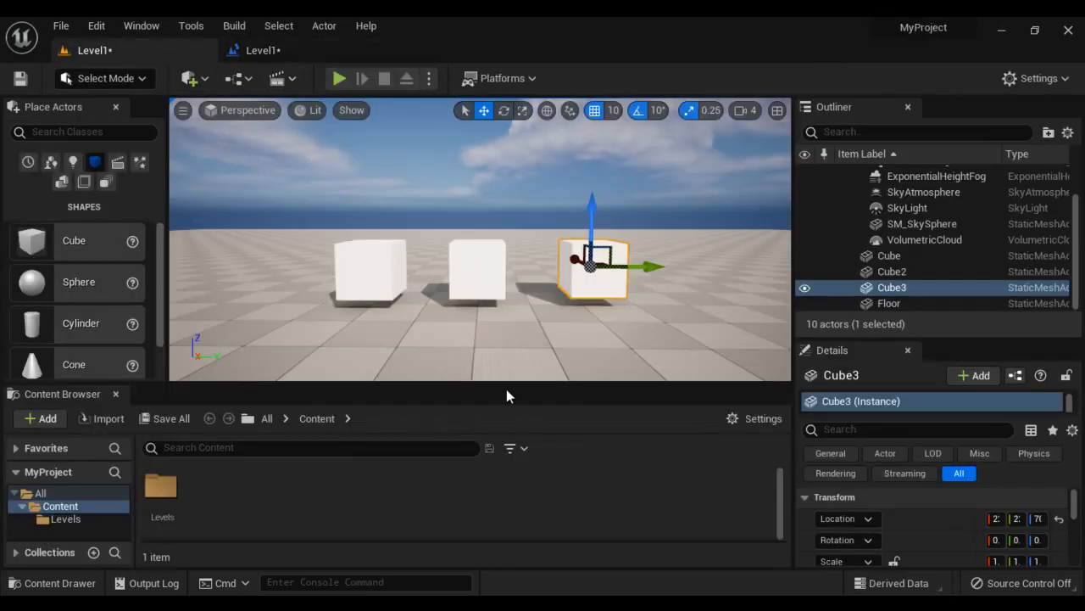
Select the first Cube in the level and create a reference to it in the Level Blueprint's Event Graph
{"action": "left_click", "coordinate": [371, 263]}
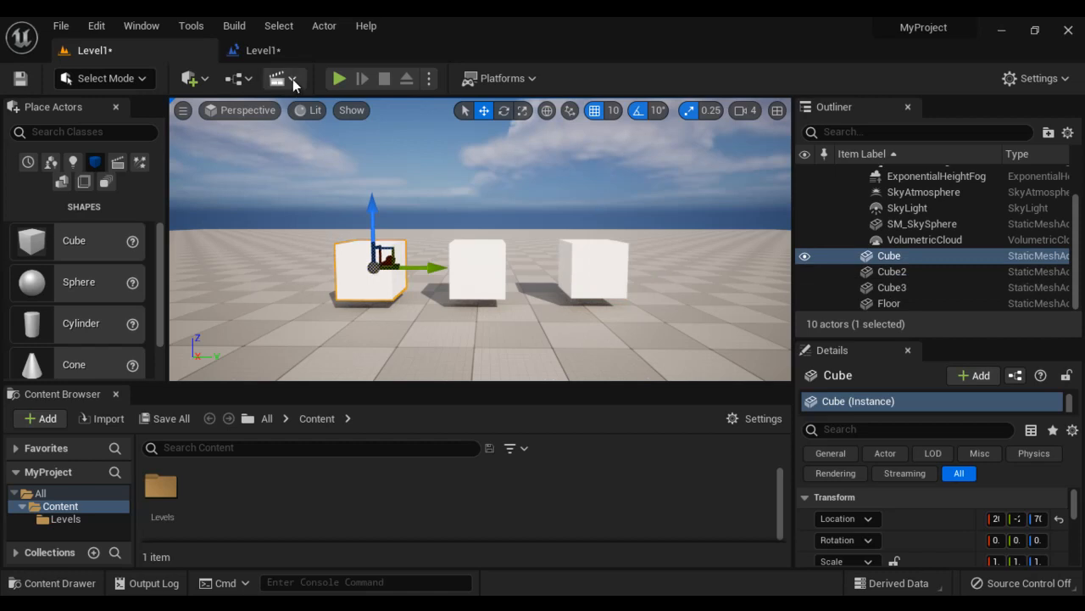
{"action": "left_click", "coordinate": [284, 51]}
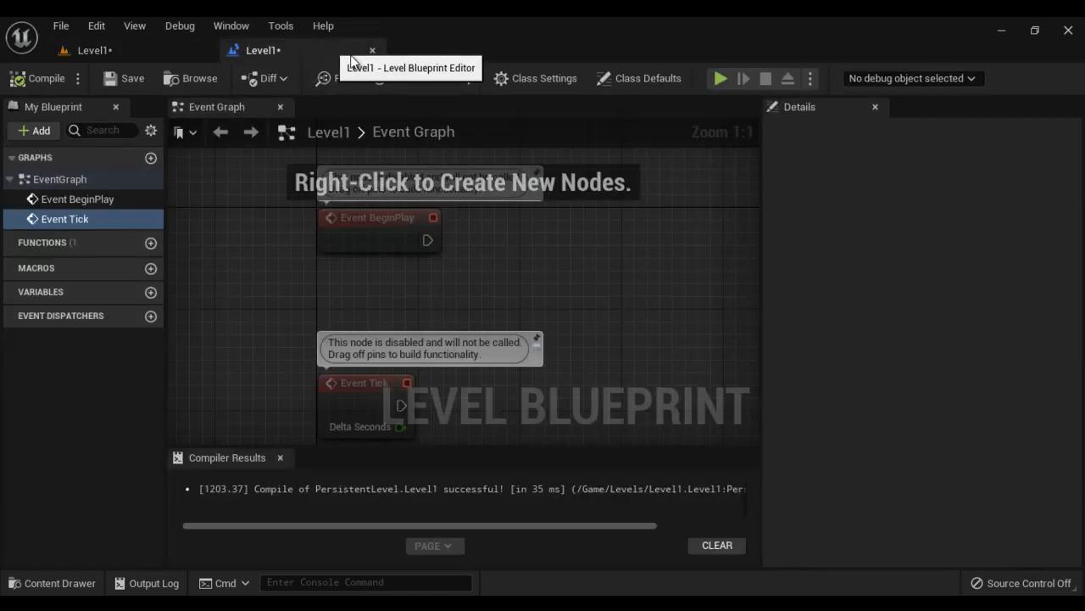
{"action": "right_click", "coordinate": [347, 300]}
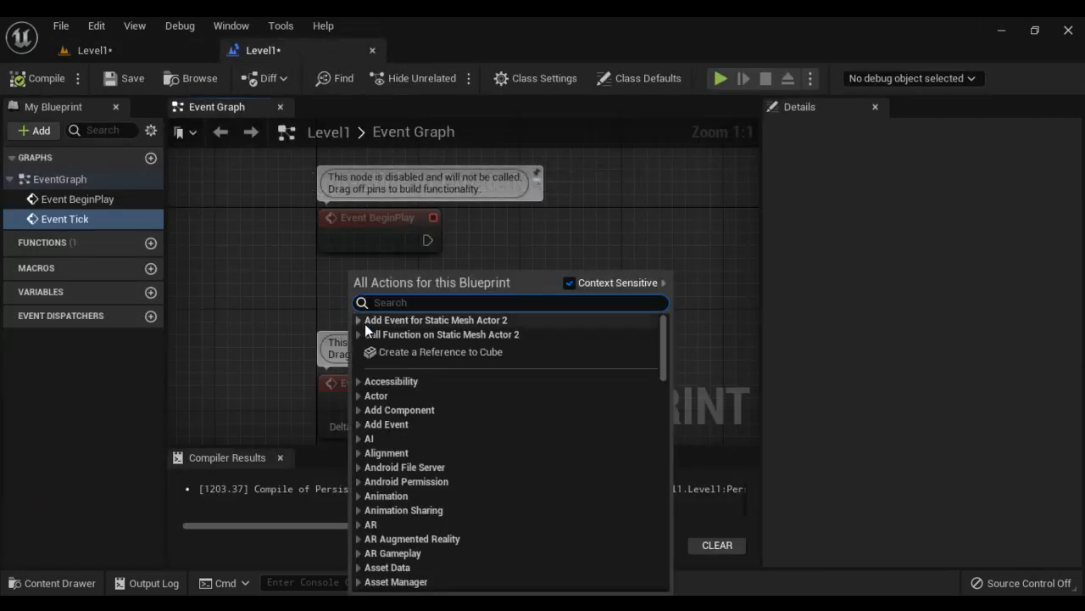
{"action": "left_click", "coordinate": [508, 353]}
Add an Add Actor Local Rotation node with the Cube reference wired to its Target
{"action": "right_click_drag", "start_coordinate": [567, 322], "coordinate": [566, 182]}
{"action": "left_click_drag", "start_coordinate": [443, 161], "coordinate": [551, 267]}
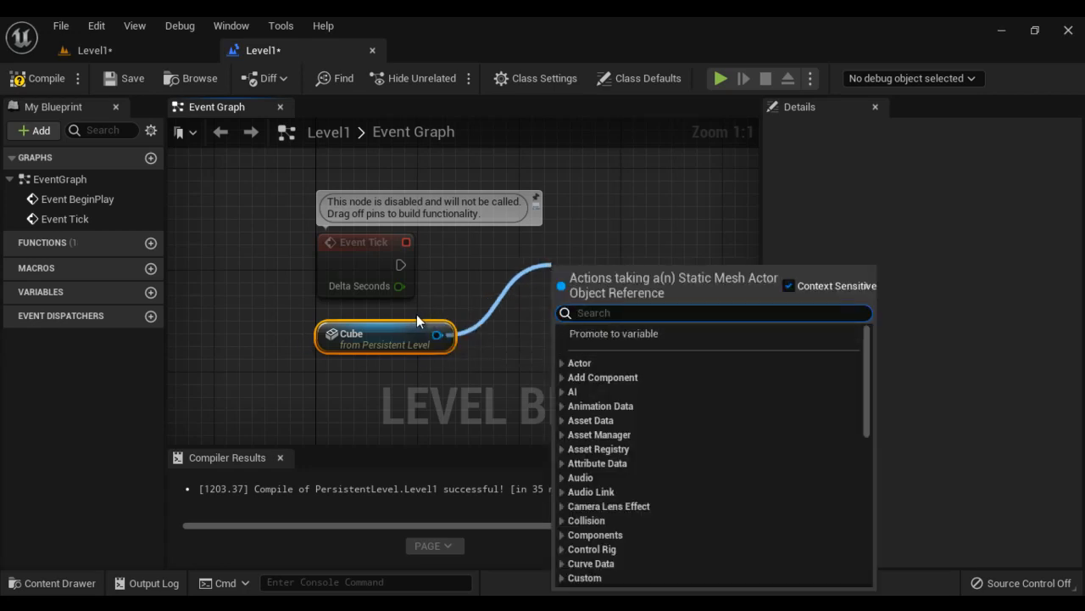
{"action": "type", "text": "ad"}
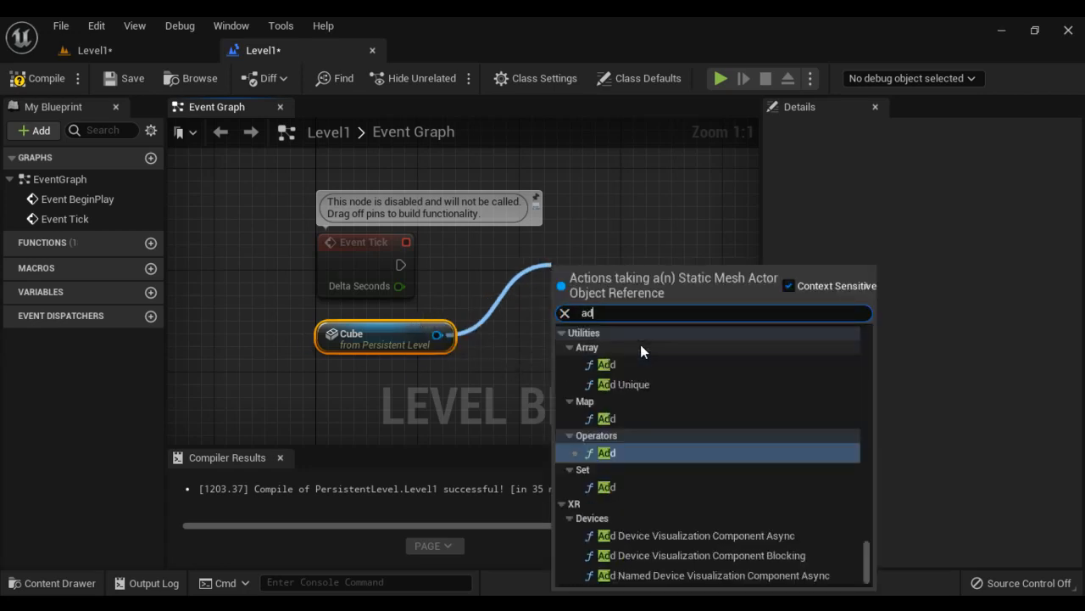
{"action": "type", "text": "d actor loc"}
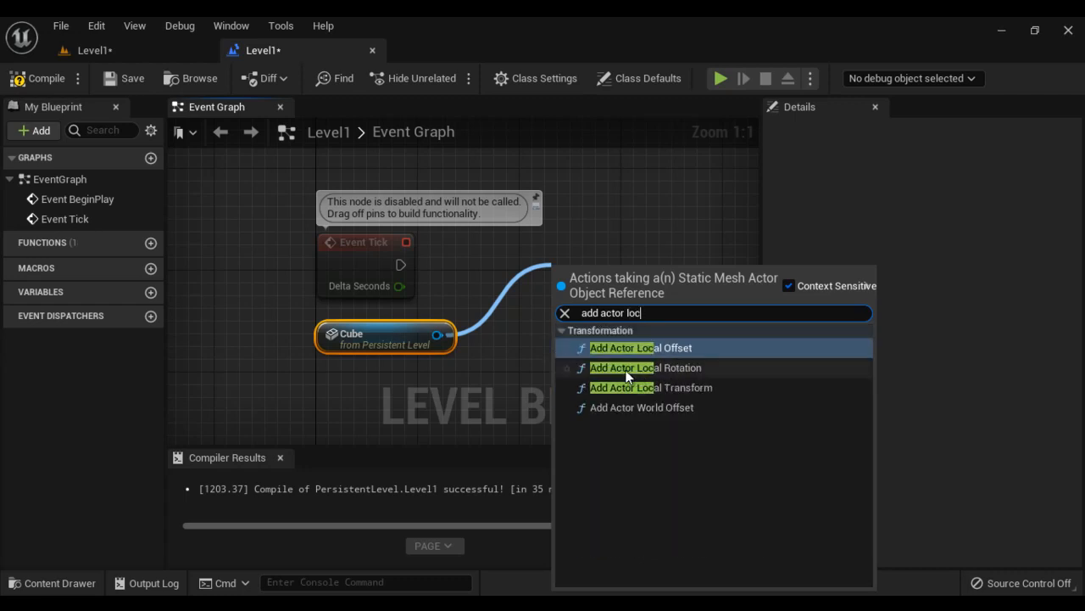
{"action": "left_click", "coordinate": [665, 370]}
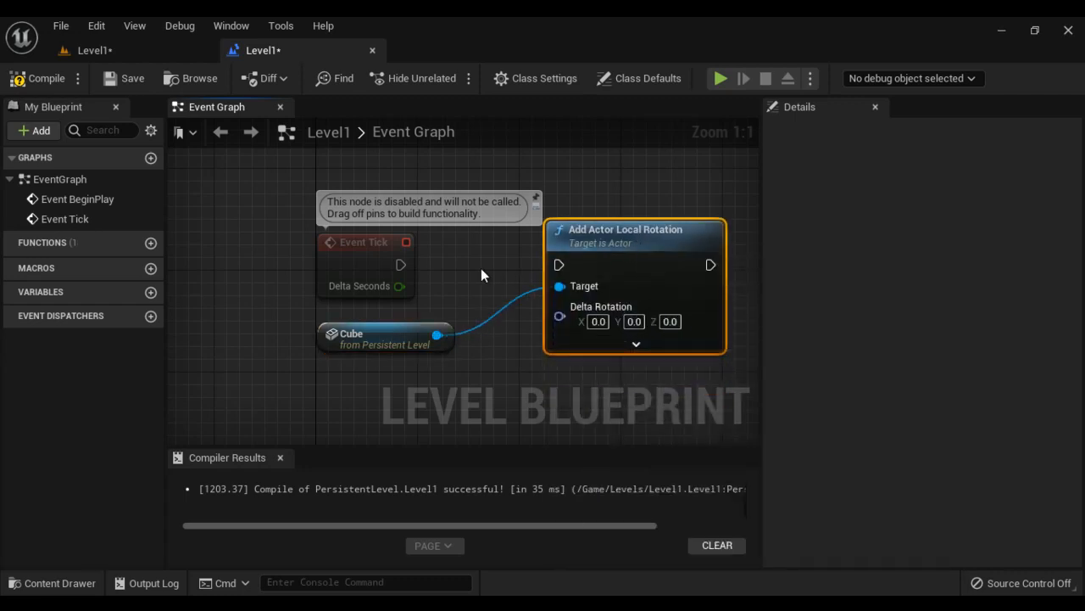
Connect Event Tick's execution output to Add Actor Local Rotation and set the Delta Rotation Z to 5.0
{"action": "left_click_drag", "start_coordinate": [401, 265], "coordinate": [563, 268]}
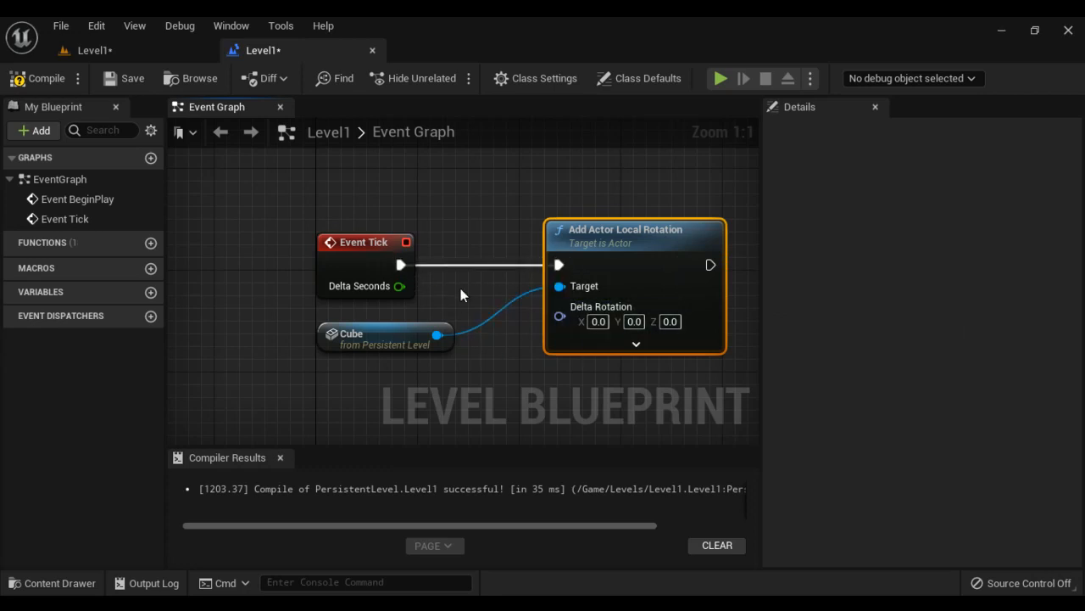
{"action": "left_click", "coordinate": [670, 322]}
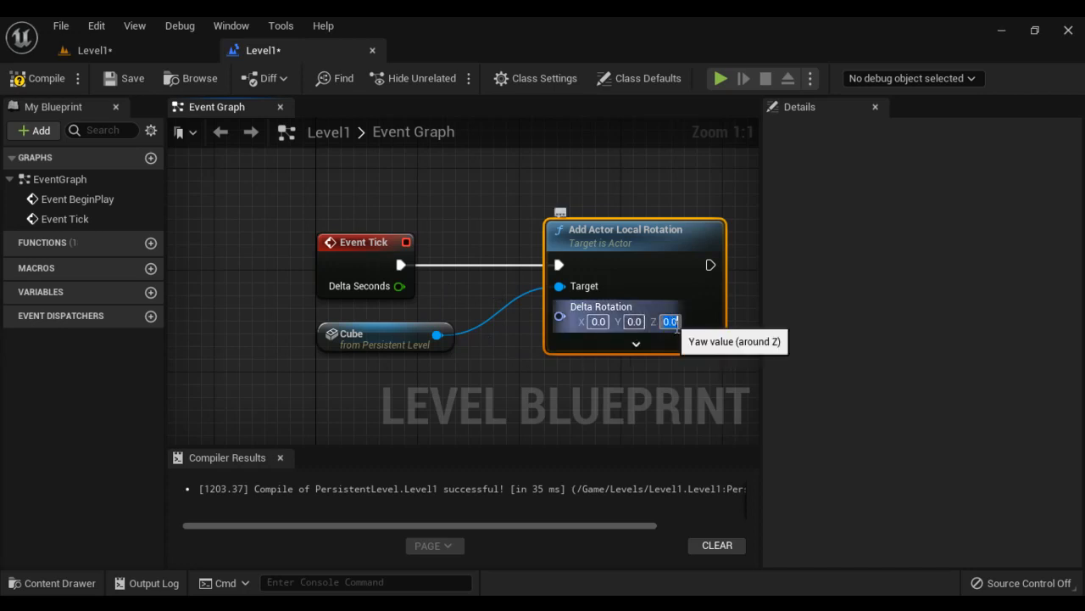
{"action": "type", "text": "5"}
{"action": "key", "text": "Return"}
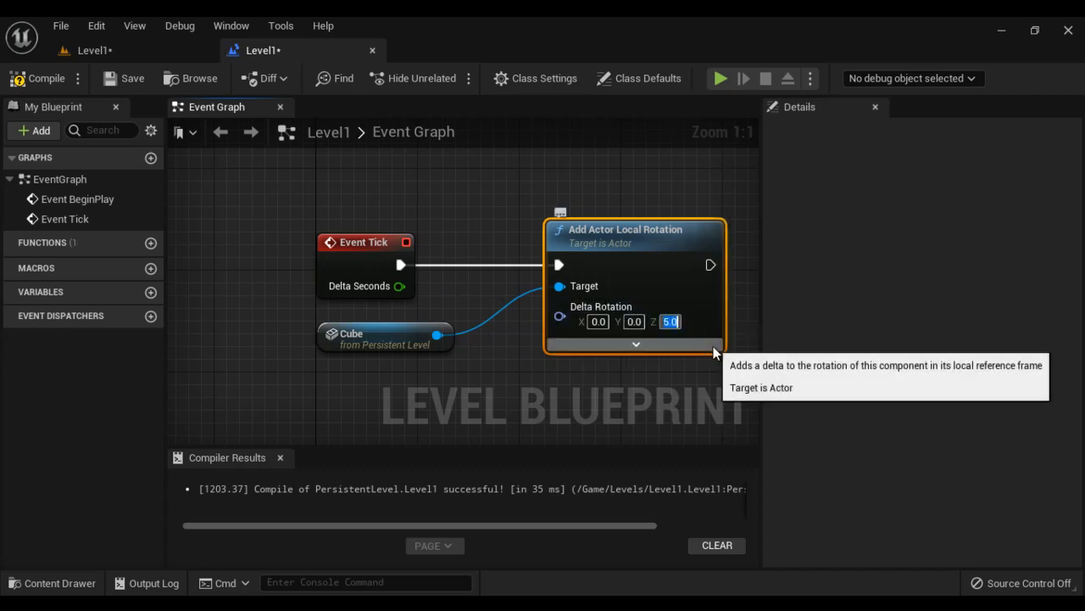
{"action": "left_click", "coordinate": [522, 371]}
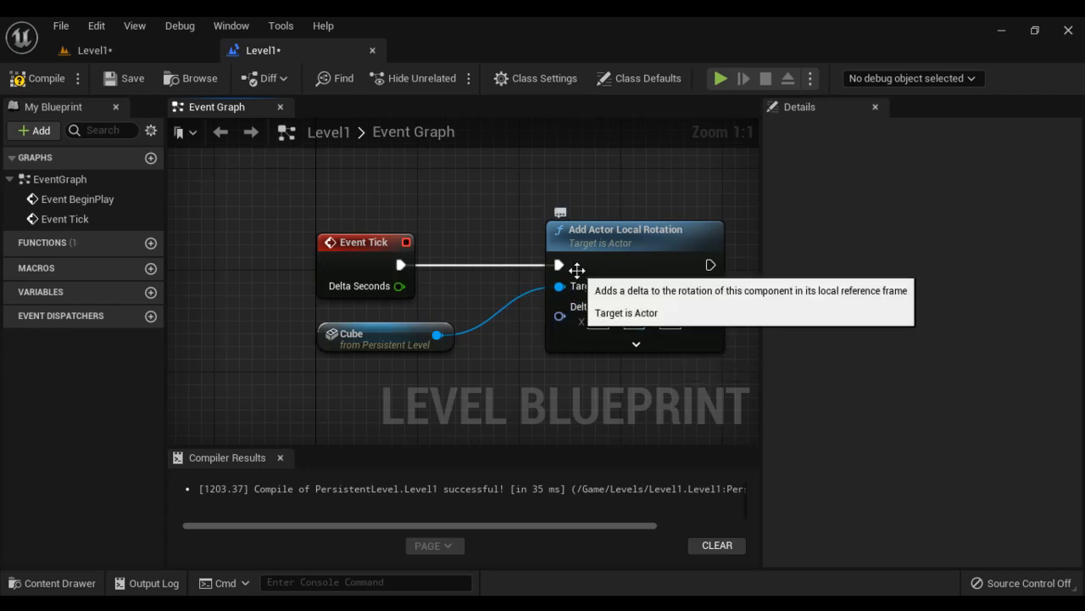
Compile and save the Level Blueprint with the cube's rotation logic
{"action": "left_click", "coordinate": [36, 84]}
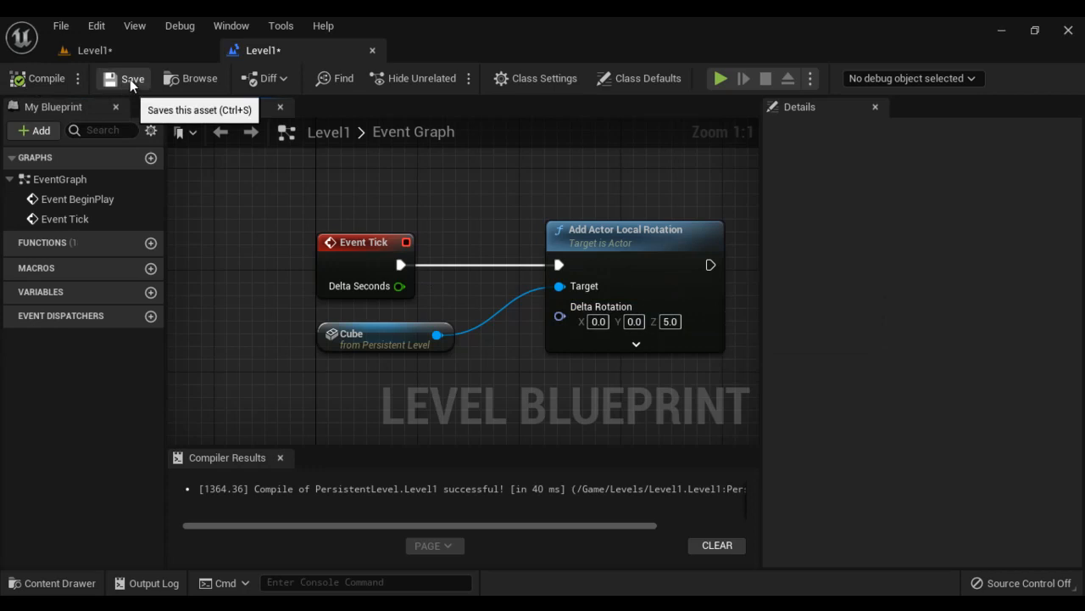
{"action": "left_click", "coordinate": [130, 78]}
Play Level1 in the level editor to check the first cube's rotation, and stop the simulation
{"action": "left_click", "coordinate": [113, 53]}
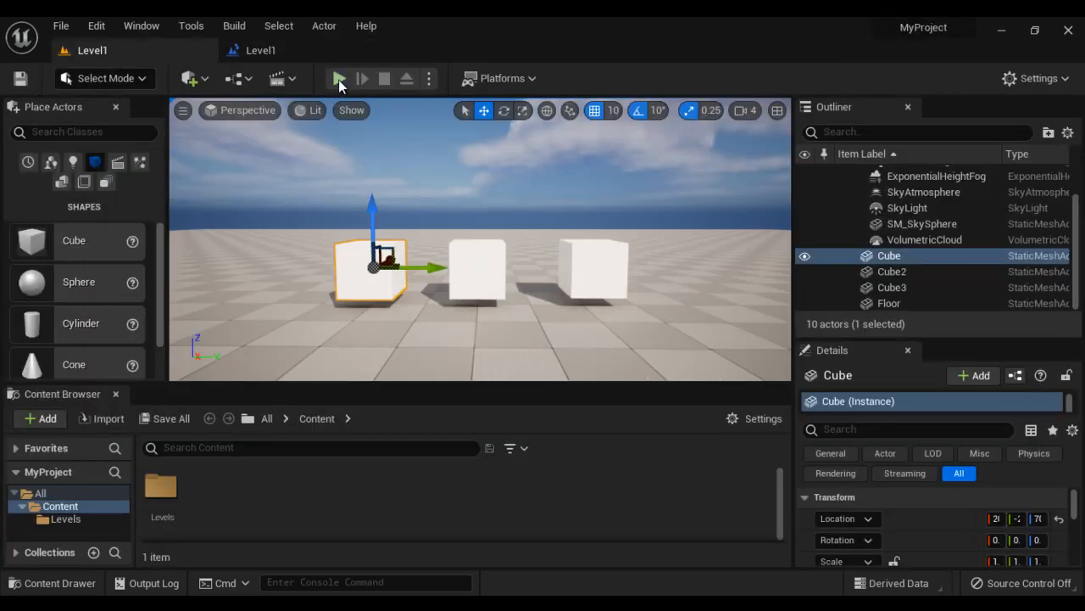
{"action": "left_click", "coordinate": [338, 78]}
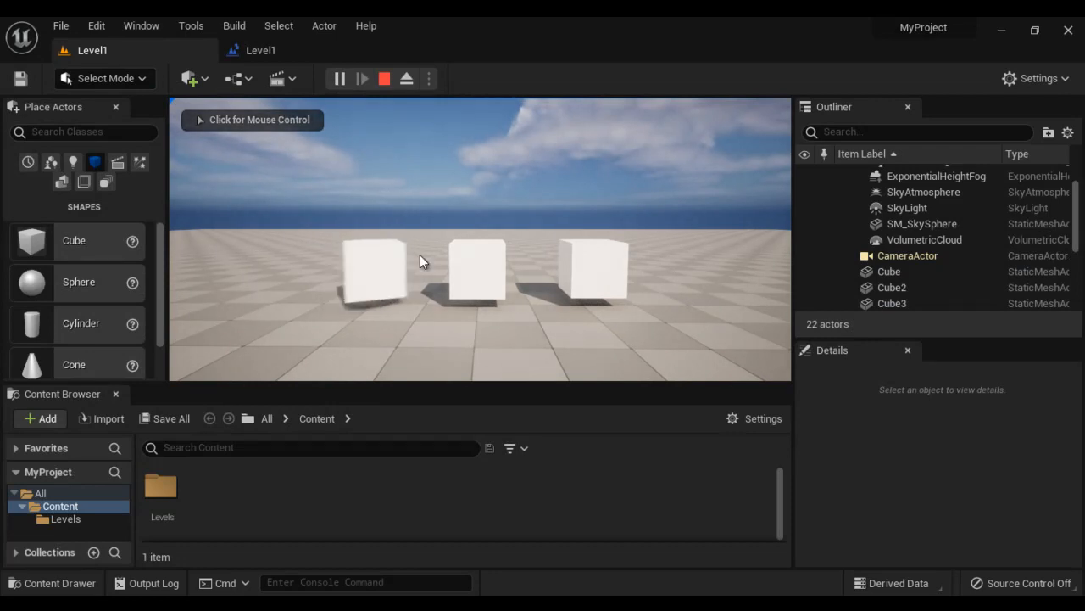
{"action": "left_click", "coordinate": [384, 78]}
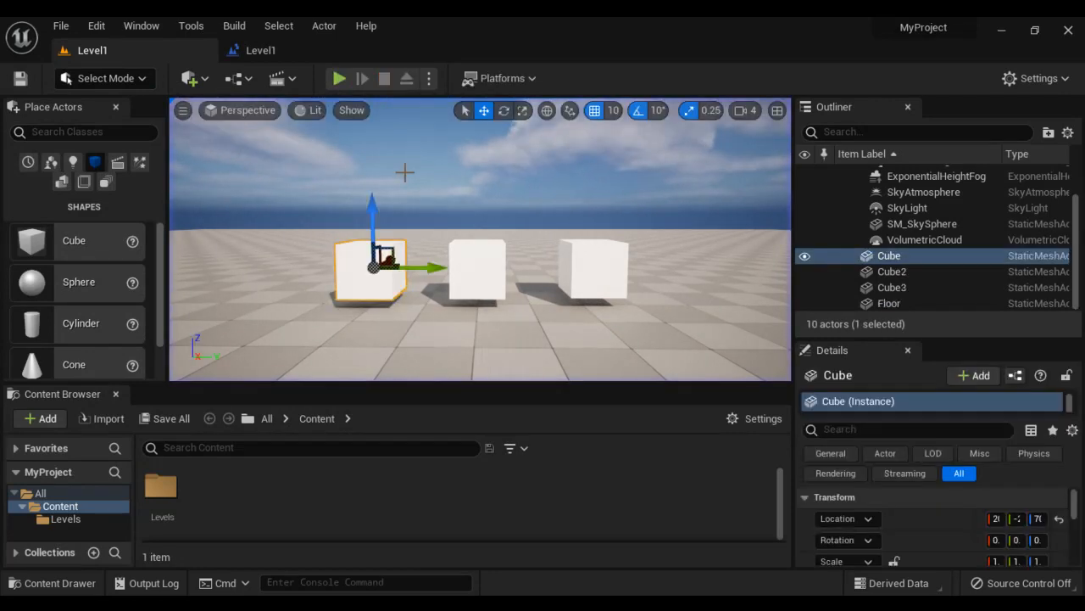
Select the middle cube, Cube2, and create a reference to it below the Cube reference in the Event Graph
{"action": "left_click", "coordinate": [475, 260]}
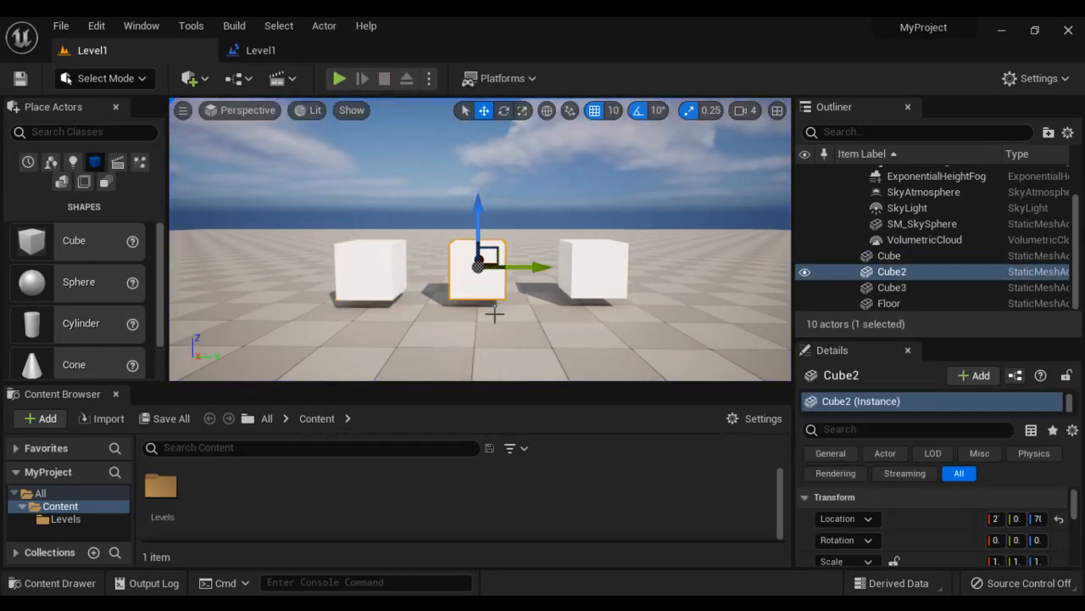
{"action": "left_click", "coordinate": [623, 263]}
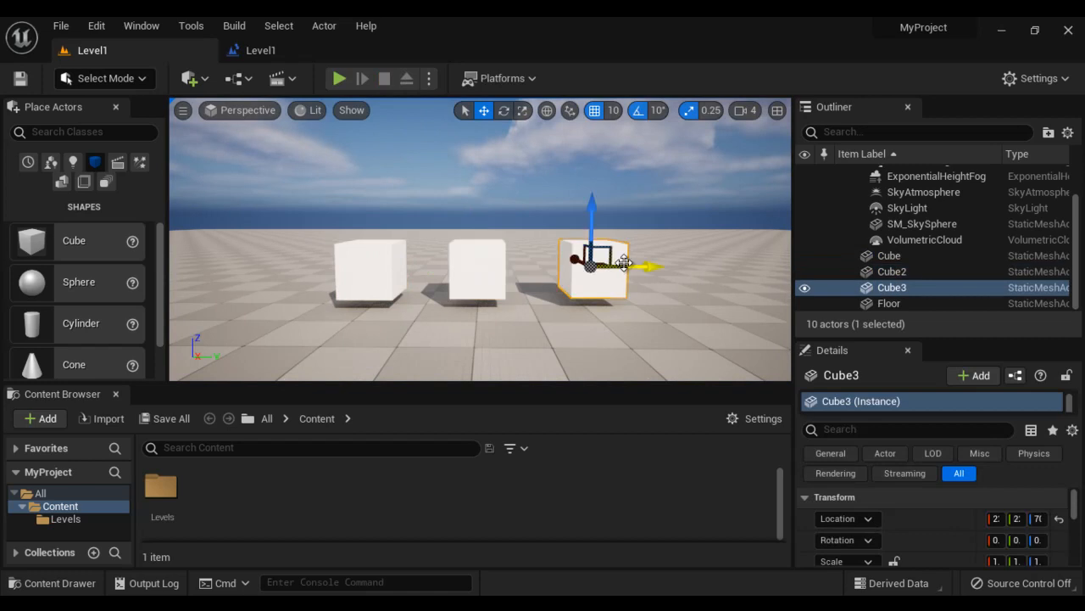
{"action": "left_click", "coordinate": [481, 267]}
{"action": "left_click", "coordinate": [274, 53]}
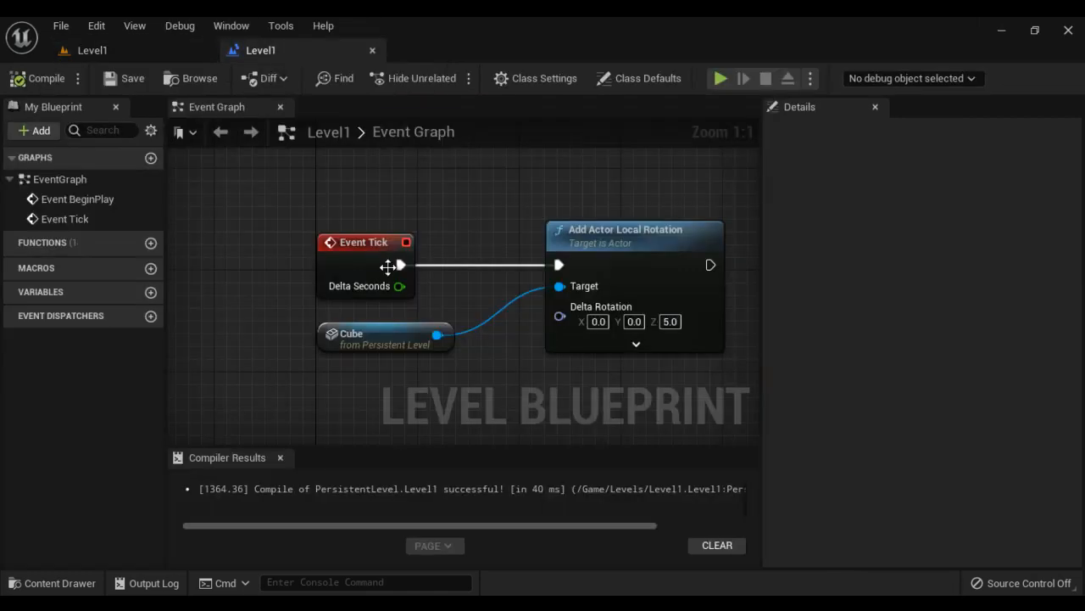
{"action": "right_click", "coordinate": [341, 368]}
{"action": "left_click", "coordinate": [479, 125]}
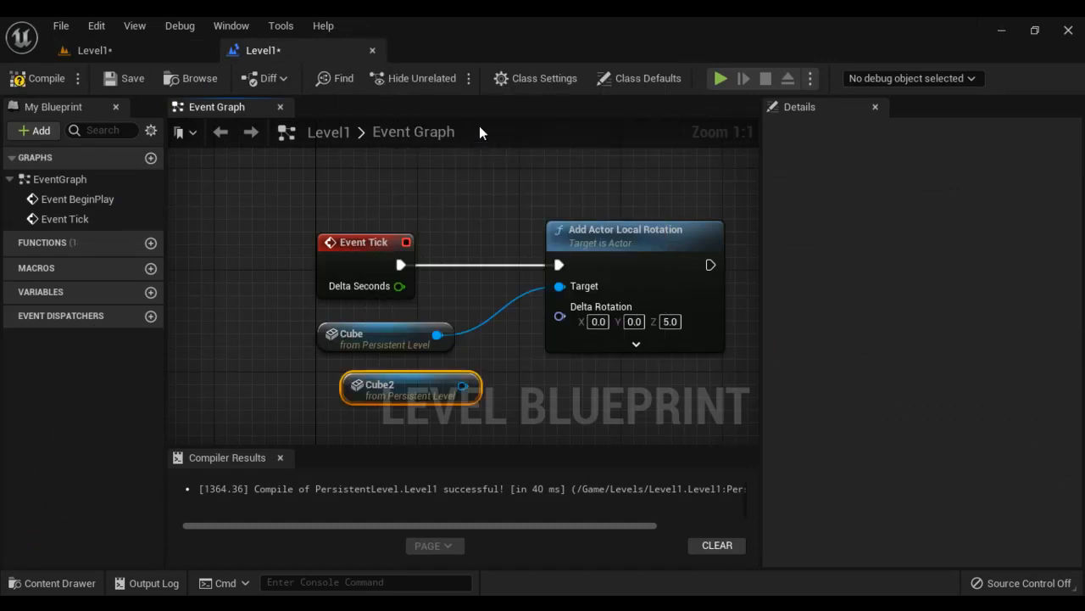
Connect the Cube2 reference to the Target of Add Actor Local Rotation and align it directly below Cube
{"action": "left_click_drag", "start_coordinate": [463, 385], "coordinate": [559, 286]}
{"action": "left_click_drag", "start_coordinate": [452, 389], "coordinate": [429, 376]}
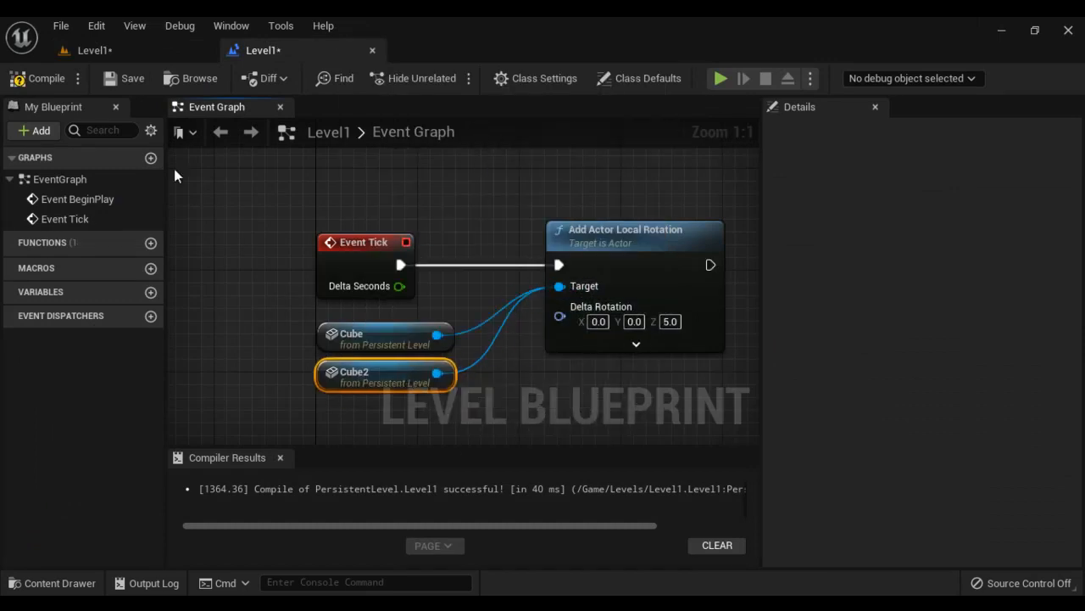
Play Level1 in the level editor to check the rotation of the first two cubes, and stop the simulation
{"action": "left_click", "coordinate": [123, 53]}
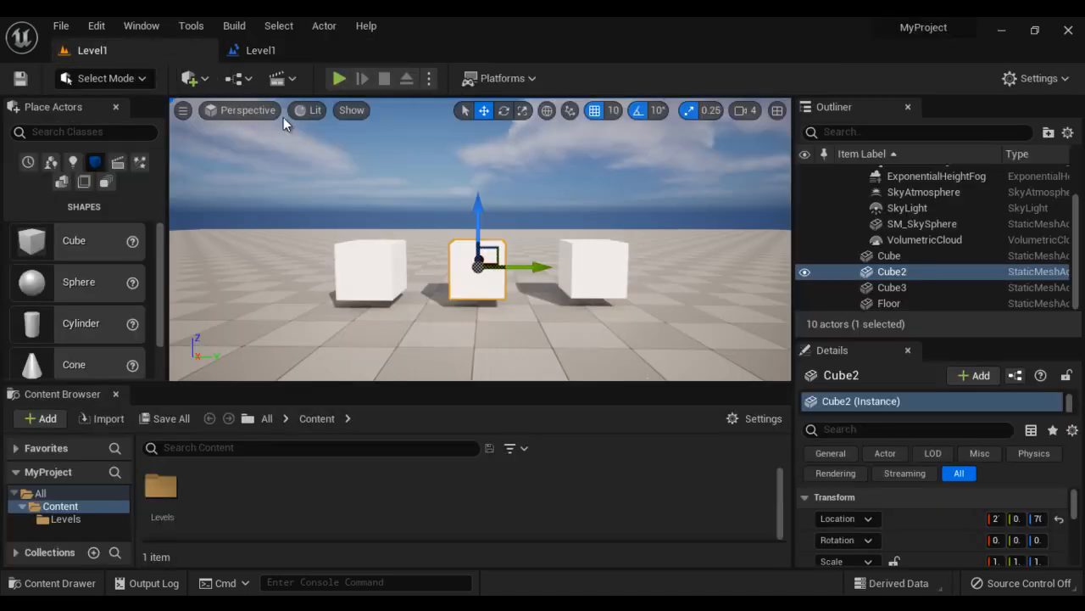
{"action": "left_click", "coordinate": [338, 79]}
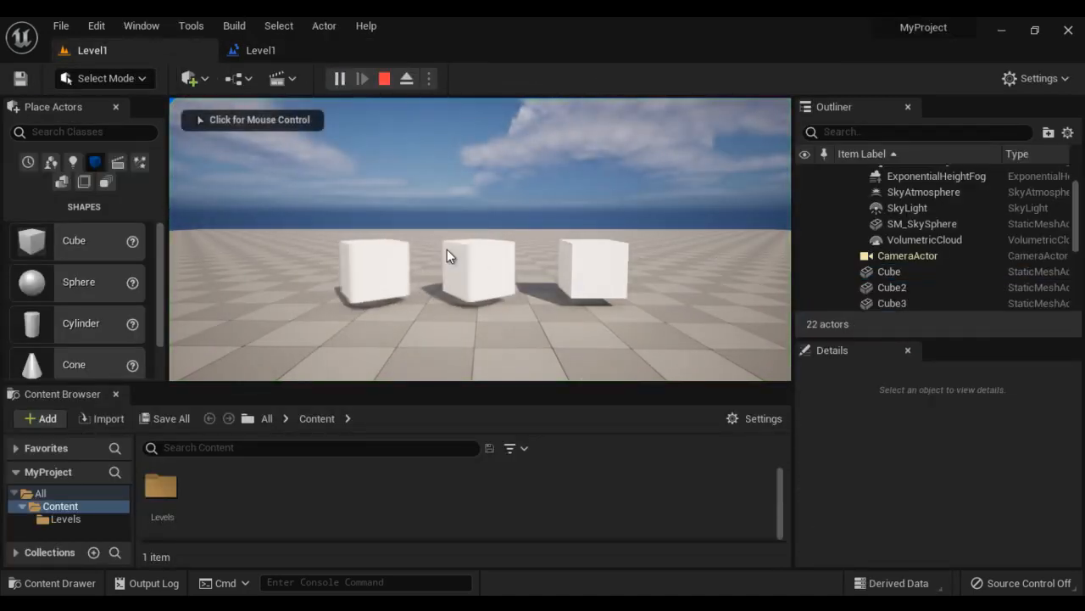
{"action": "left_click", "coordinate": [384, 79]}
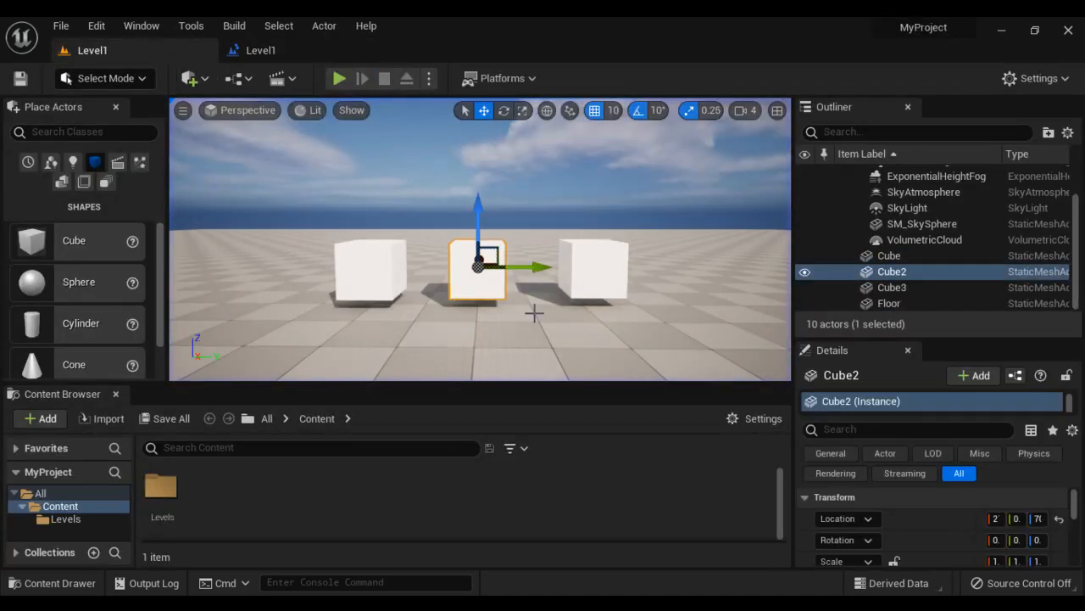
Add a reference to Cube3 below Cube2, wired to the Target of Add Actor Local Rotation, and compile the Level Blueprint
{"action": "left_click", "coordinate": [607, 257]}
{"action": "left_click", "coordinate": [260, 50]}
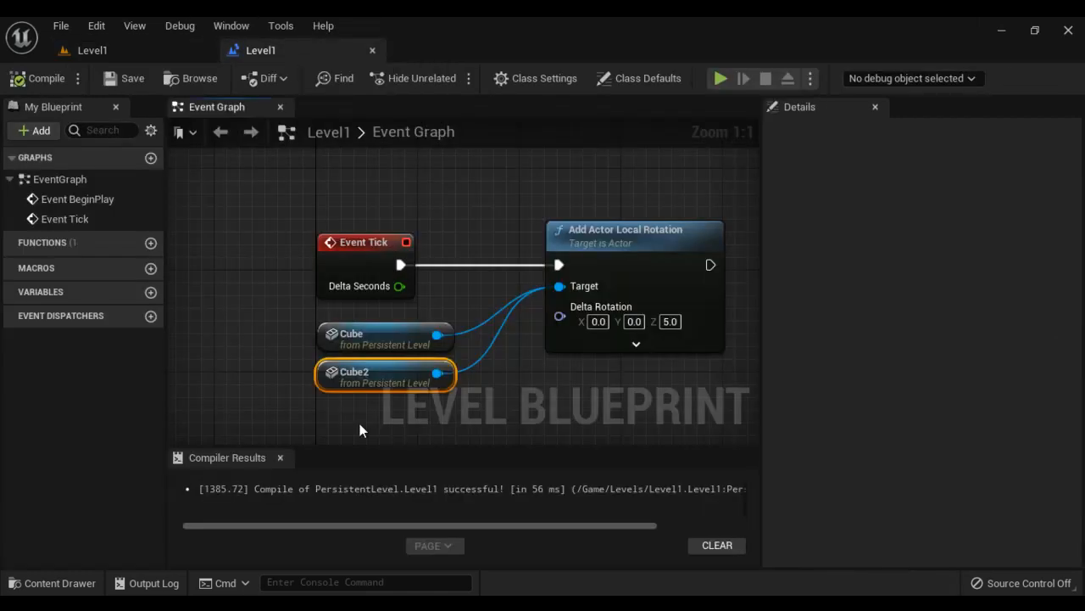
{"action": "right_click", "coordinate": [359, 423]}
{"action": "left_click", "coordinate": [504, 179]}
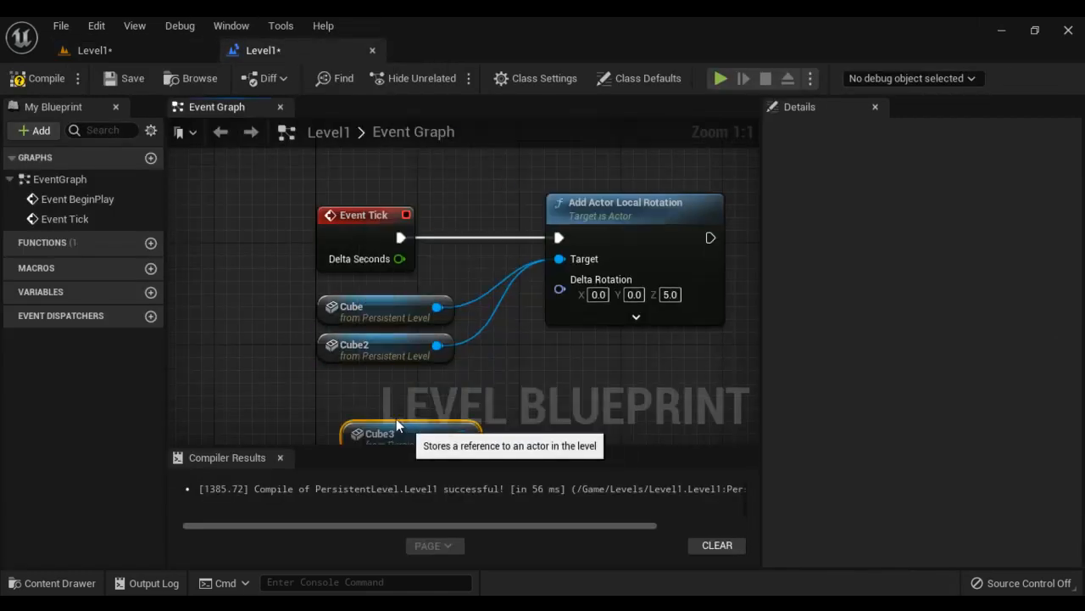
{"action": "left_click_drag", "start_coordinate": [396, 420], "coordinate": [575, 258]}
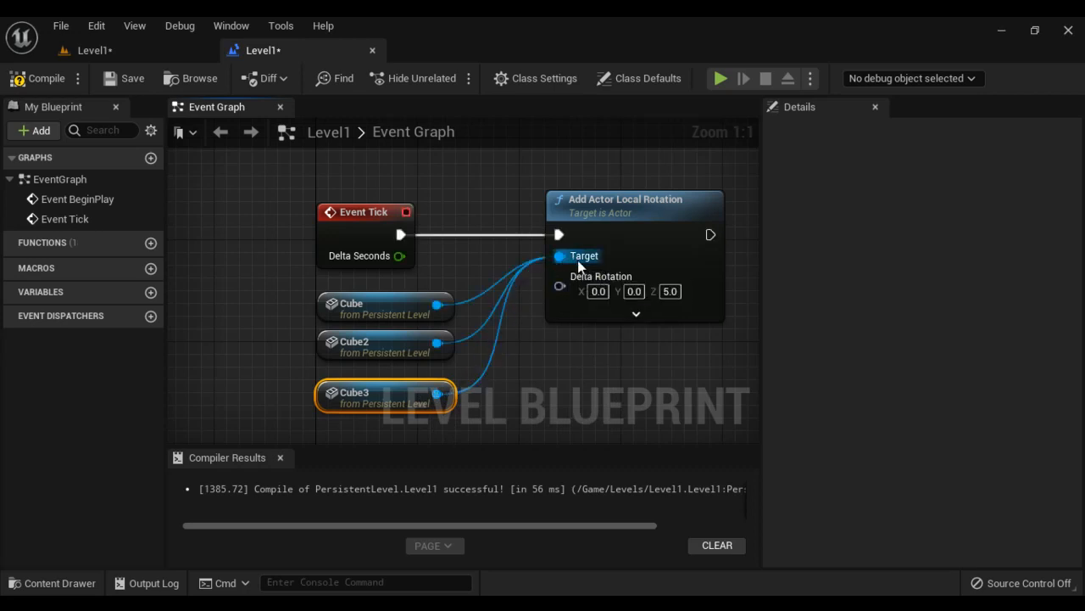
{"action": "left_click", "coordinate": [47, 84]}
Play Level1 again to check the rotation of all three cubes, and stop the simulation
{"action": "left_click", "coordinate": [125, 51]}
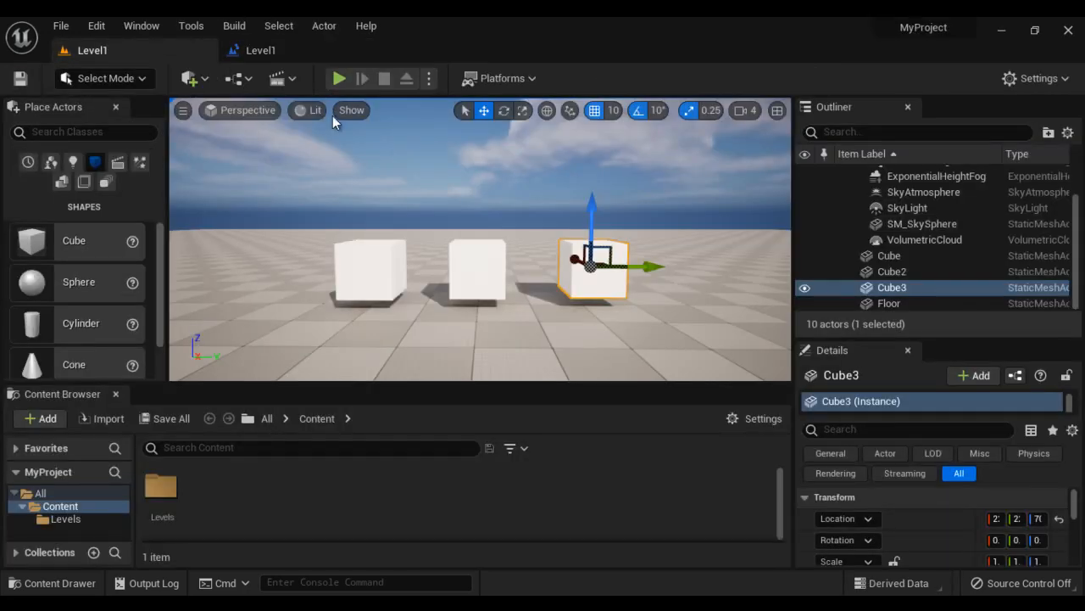
{"action": "left_click", "coordinate": [339, 78]}
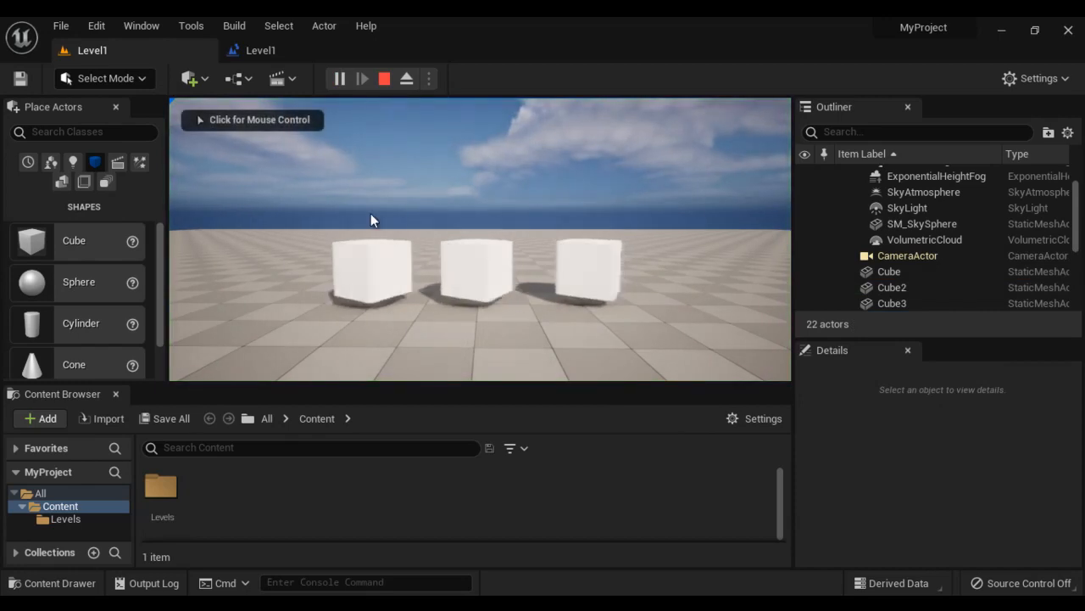
{"action": "left_click", "coordinate": [392, 79]}
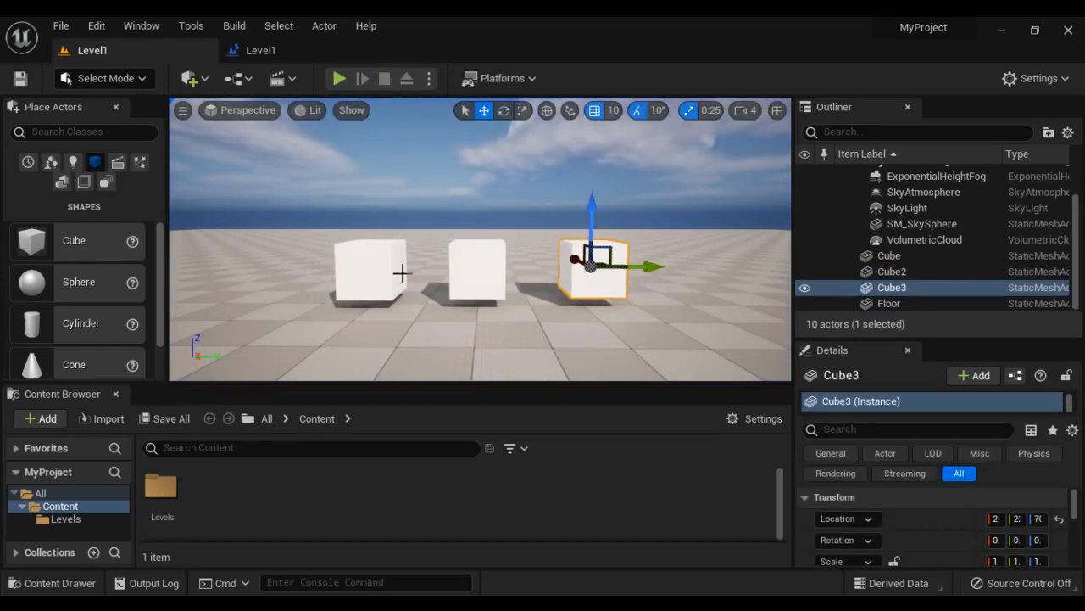
{"action": "left_click", "coordinate": [367, 268]}
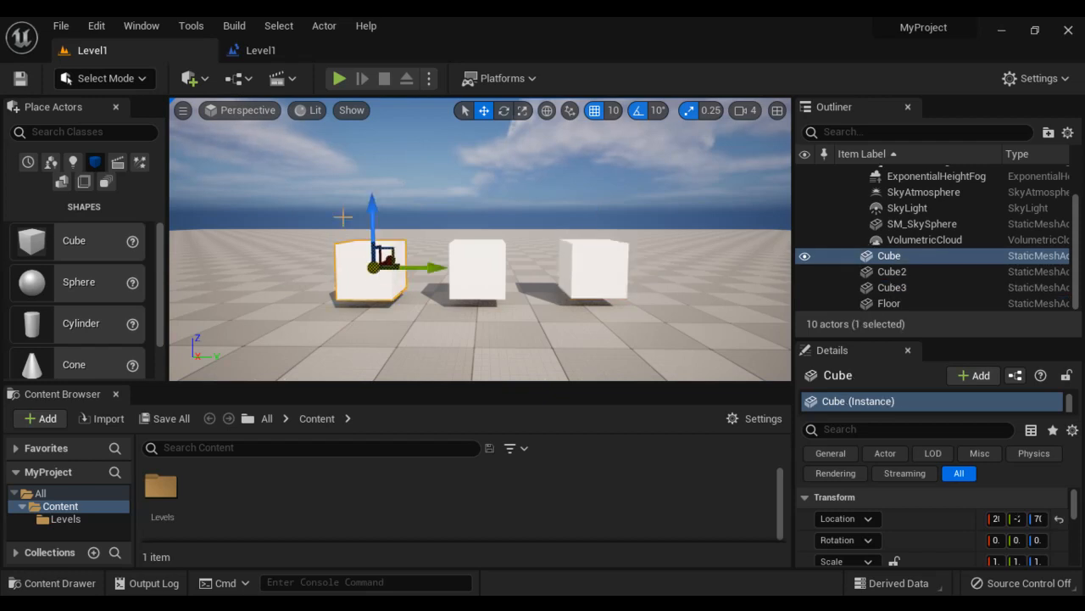
{"action": "left_click", "coordinate": [275, 53]}
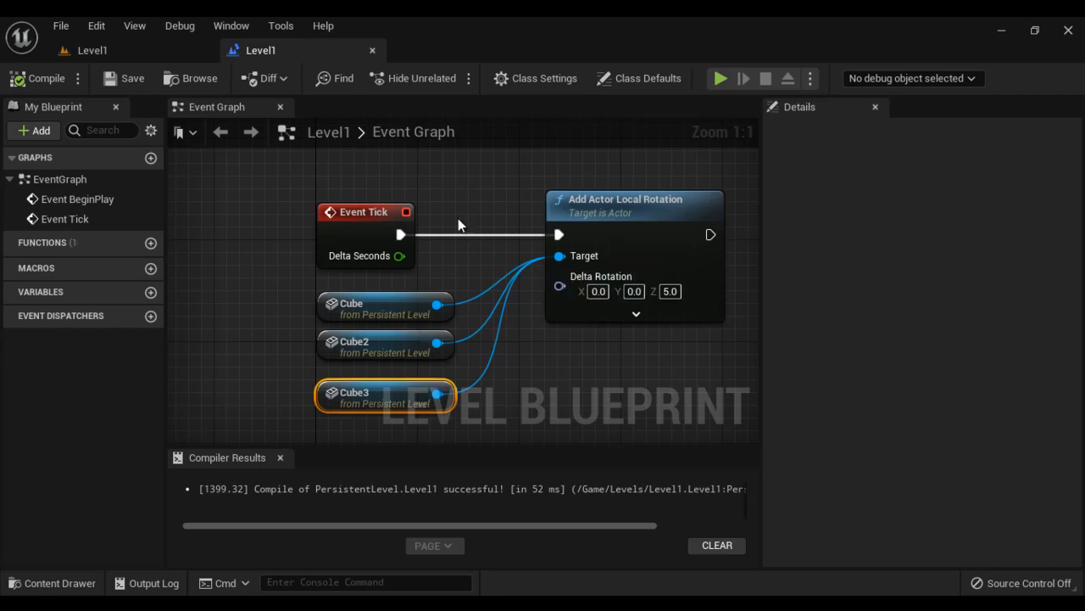
{"action": "left_click", "coordinate": [145, 53]}
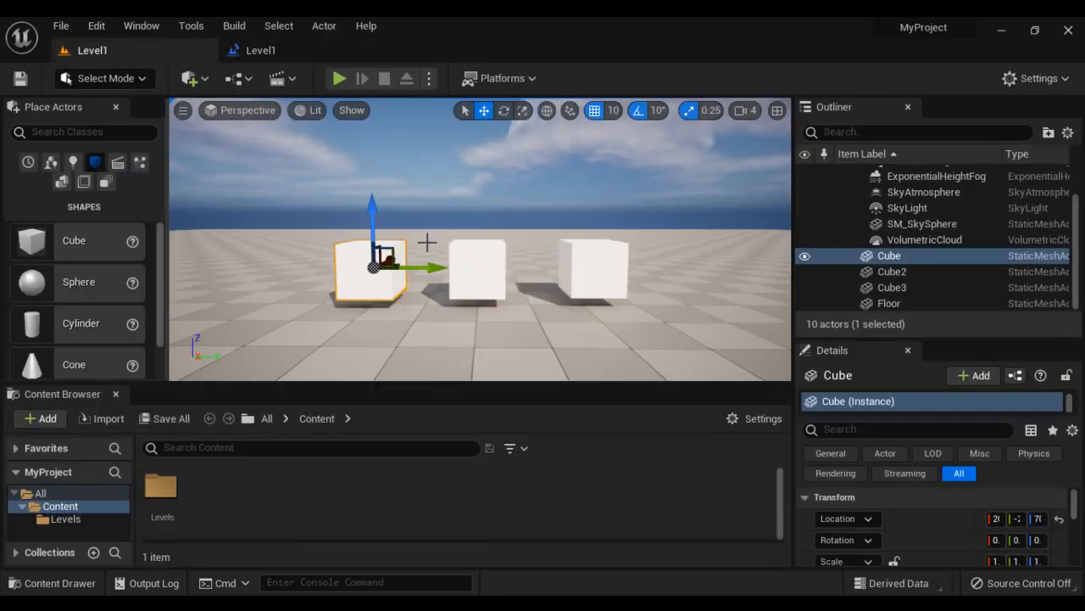
{"action": "left_click", "coordinate": [296, 53]}
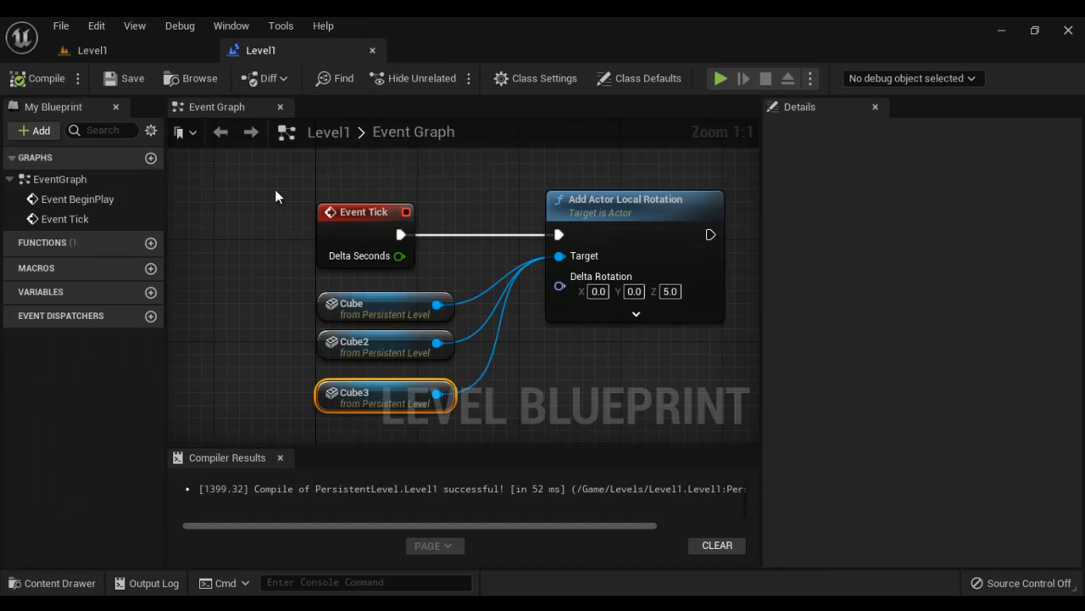
Select Cube, Cube2 and Cube3 together in the Level1 viewport and copy them
{"action": "left_click", "coordinate": [136, 54]}
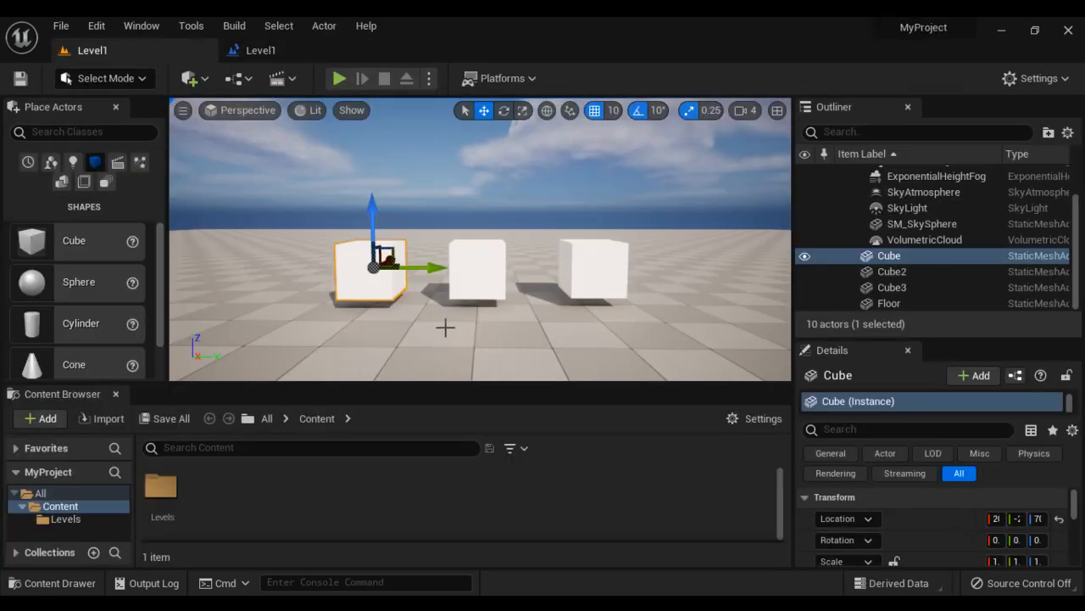
{"action": "left_click", "coordinate": [445, 326]}
{"action": "left_click", "coordinate": [379, 285]}
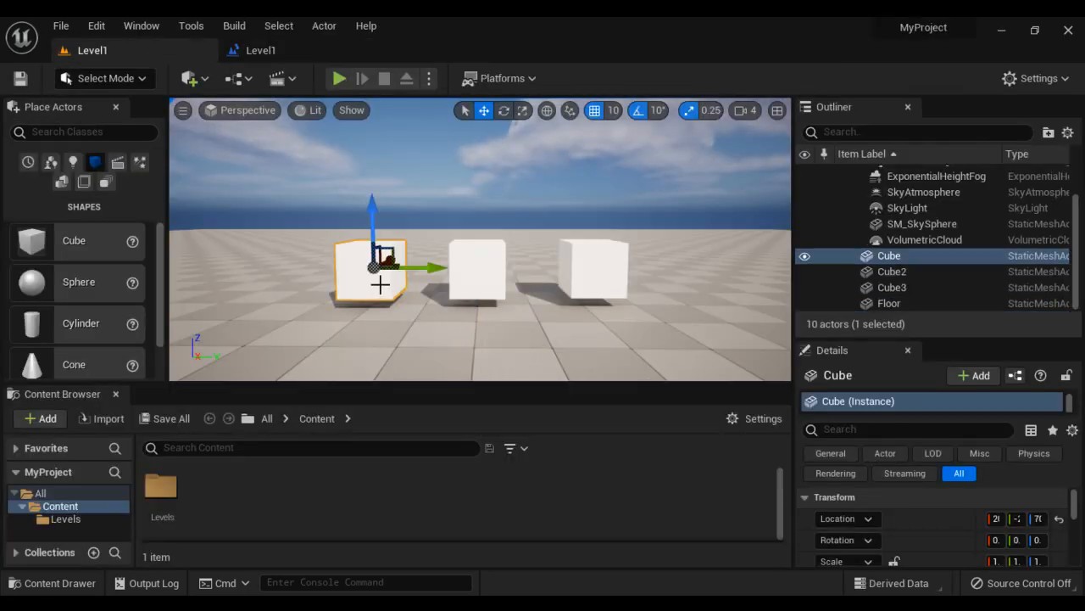
{"action": "left_click", "coordinate": [487, 269], "text": "ctrl"}
{"action": "left_click", "coordinate": [622, 284], "text": "ctrl"}
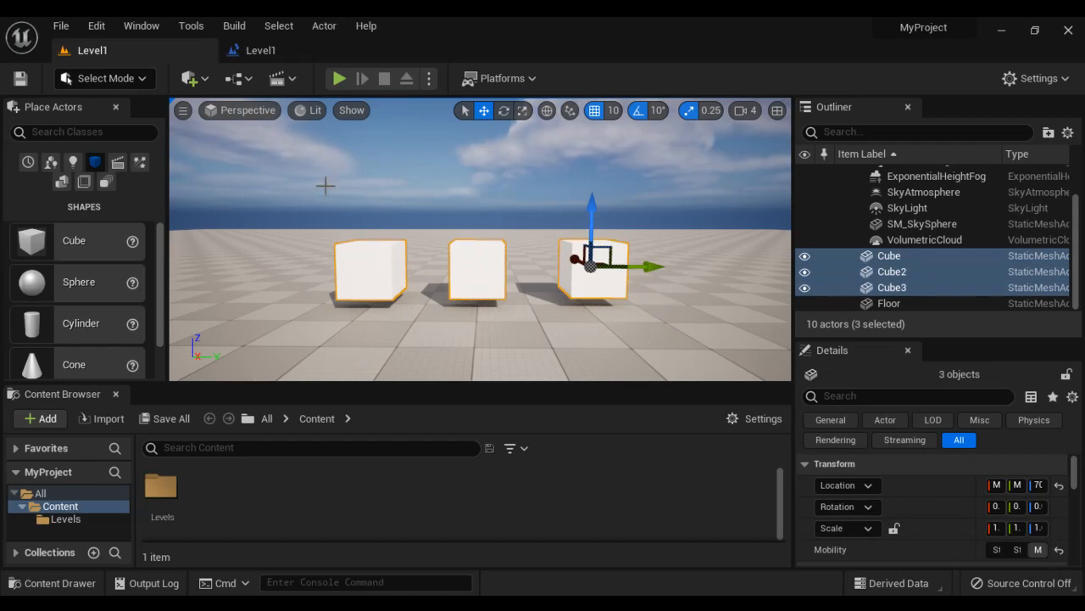
Create a new level from the Basic template and save it as Level2 in the Levels folder
{"action": "left_click", "coordinate": [68, 30]}
{"action": "left_click", "coordinate": [106, 67]}
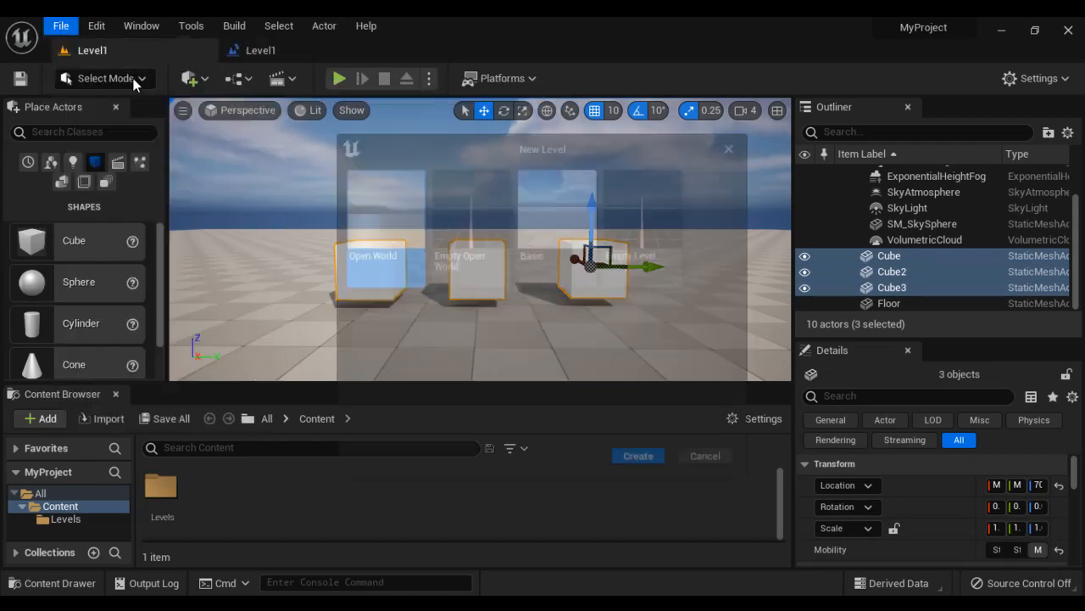
{"action": "left_click", "coordinate": [564, 270]}
{"action": "left_click", "coordinate": [639, 460]}
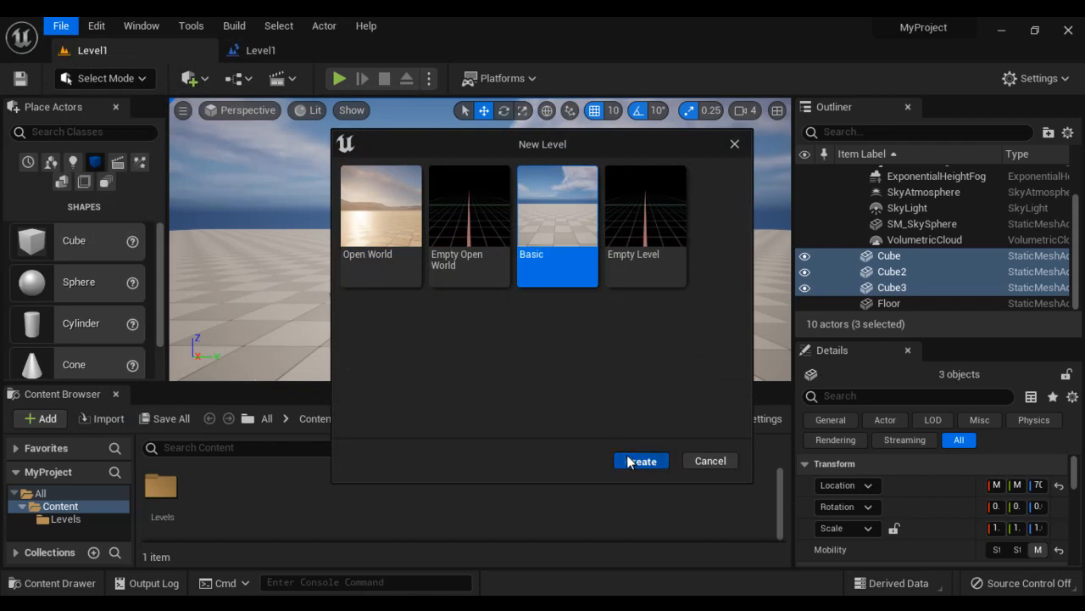
{"action": "left_click", "coordinate": [62, 27]}
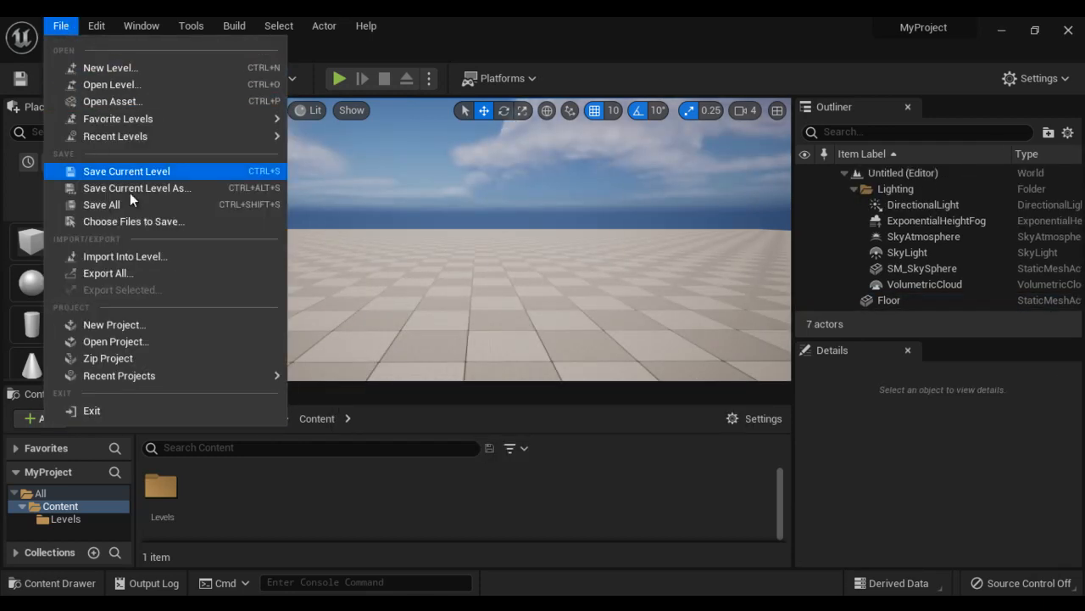
{"action": "left_click", "coordinate": [180, 188]}
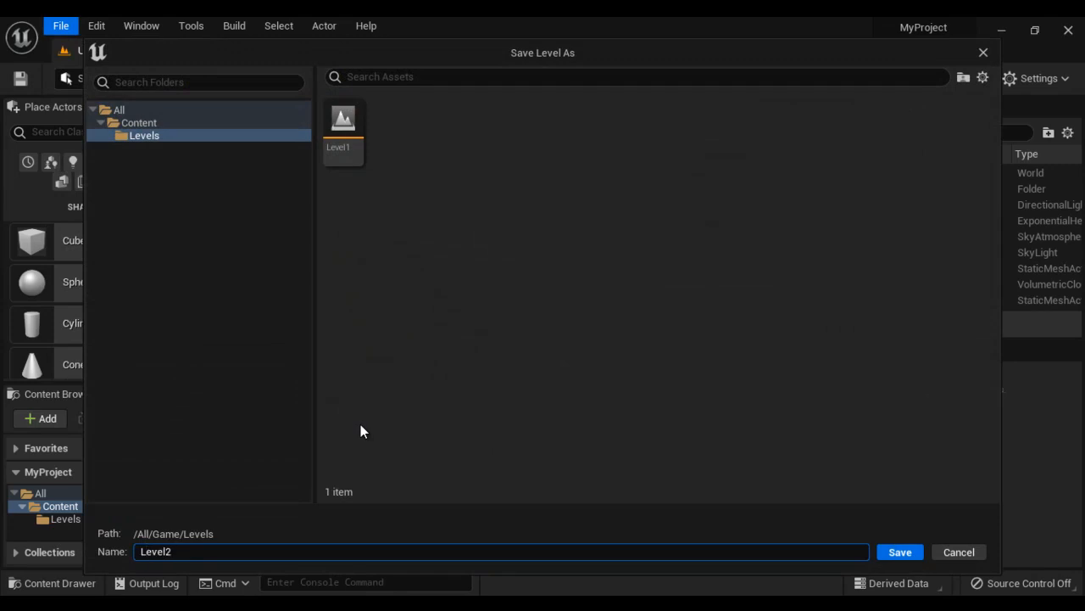
{"action": "left_click", "coordinate": [895, 552]}
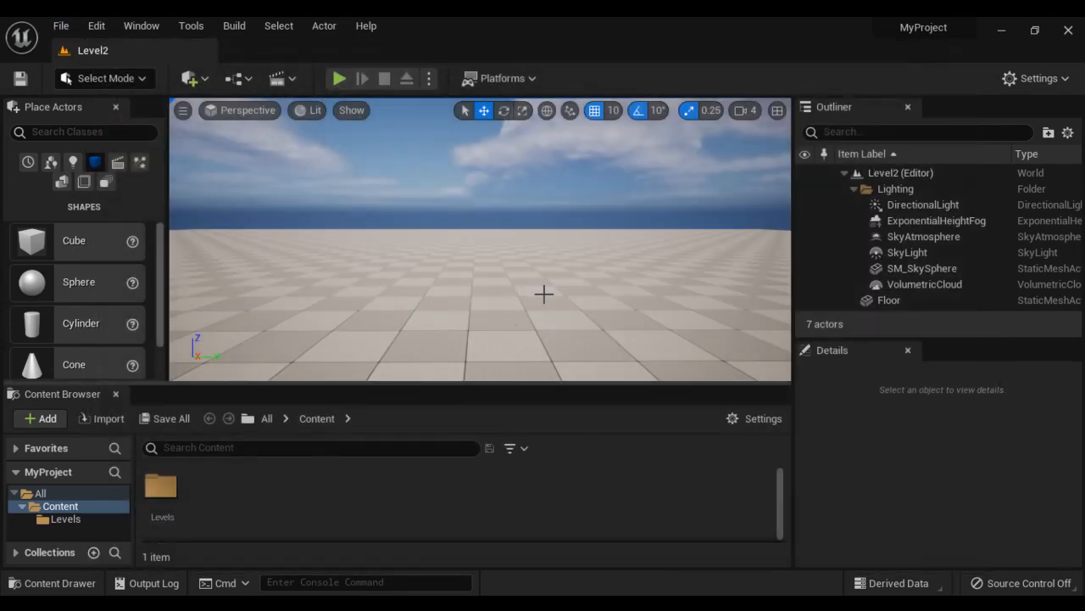
Paste the three copied cubes into Level2 and go through Cube, Cube2 and Cube3 individually in the Outliner
{"action": "key", "text": "ctrl+v"}
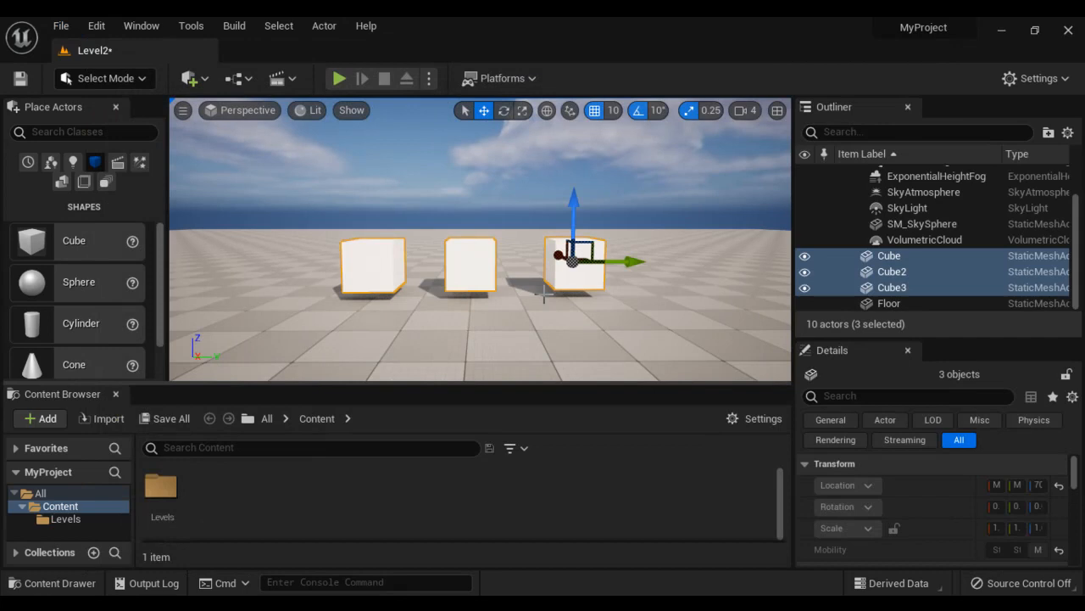
{"action": "left_click", "coordinate": [903, 256]}
{"action": "left_click", "coordinate": [903, 272]}
{"action": "left_click", "coordinate": [901, 288]}
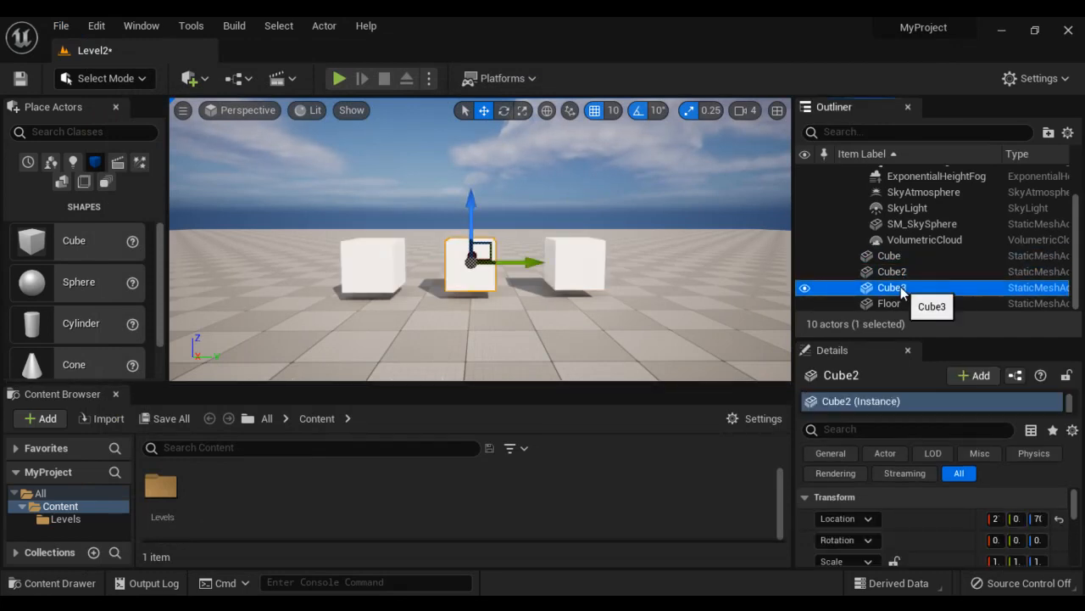
Open Level1 from the Levels folder, saving the changes to Level2
{"action": "double_click", "coordinate": [161, 486]}
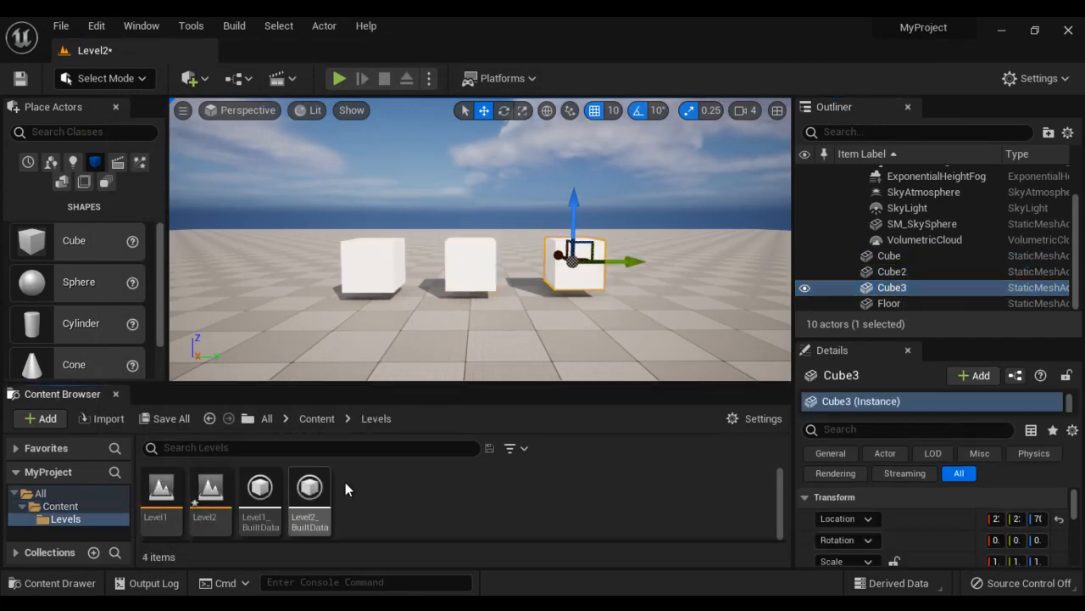
{"action": "double_click", "coordinate": [161, 497]}
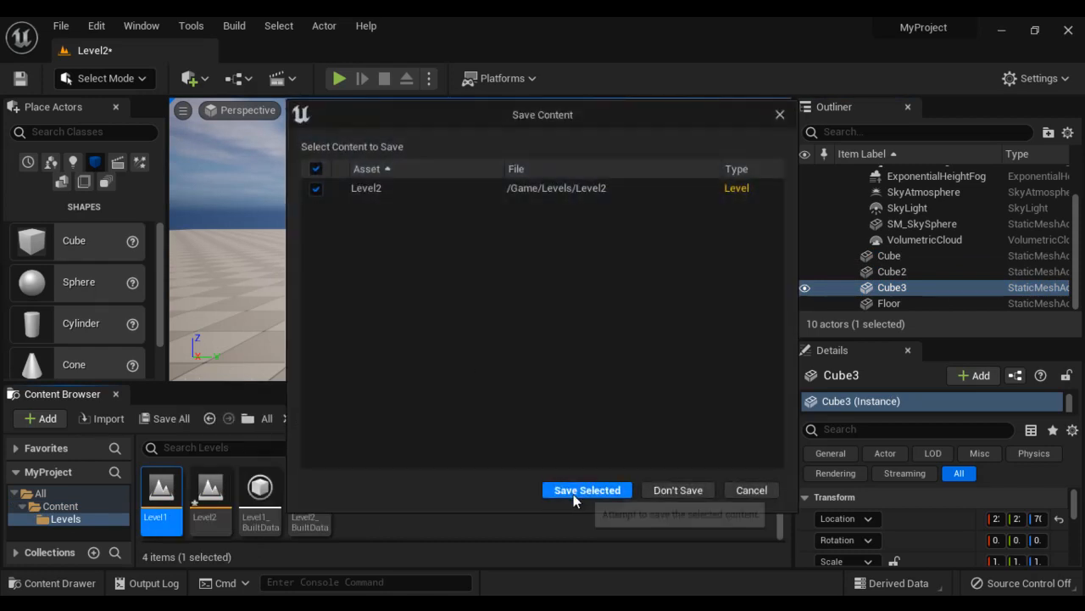
{"action": "left_click", "coordinate": [574, 496]}
Open Level1's Level Blueprint and copy the Event Tick, Add Actor Local Rotation and three cube reference nodes
{"action": "left_click", "coordinate": [251, 82]}
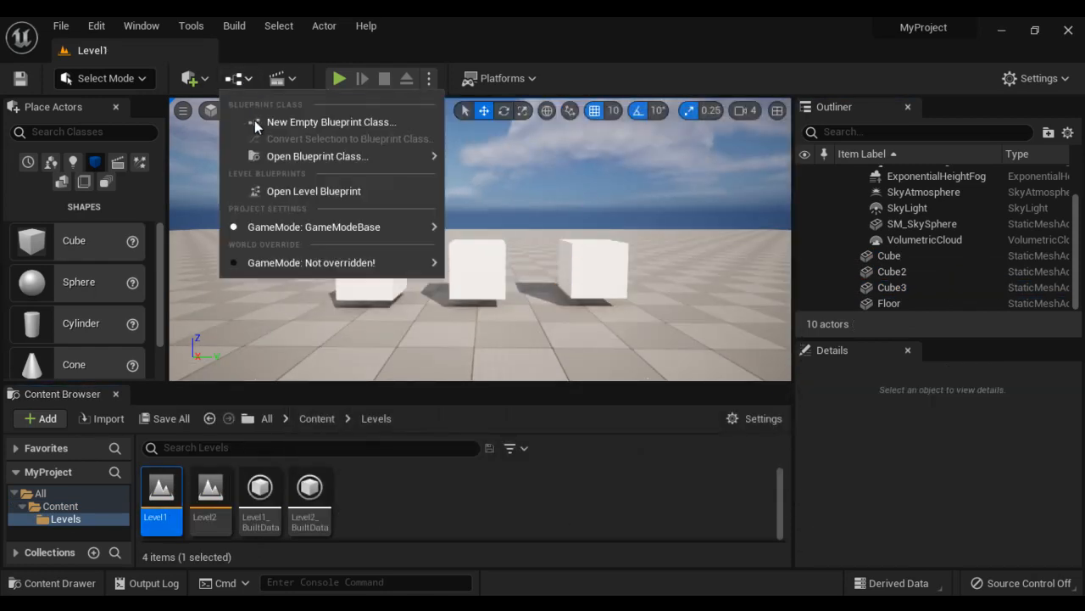
{"action": "left_click", "coordinate": [310, 190]}
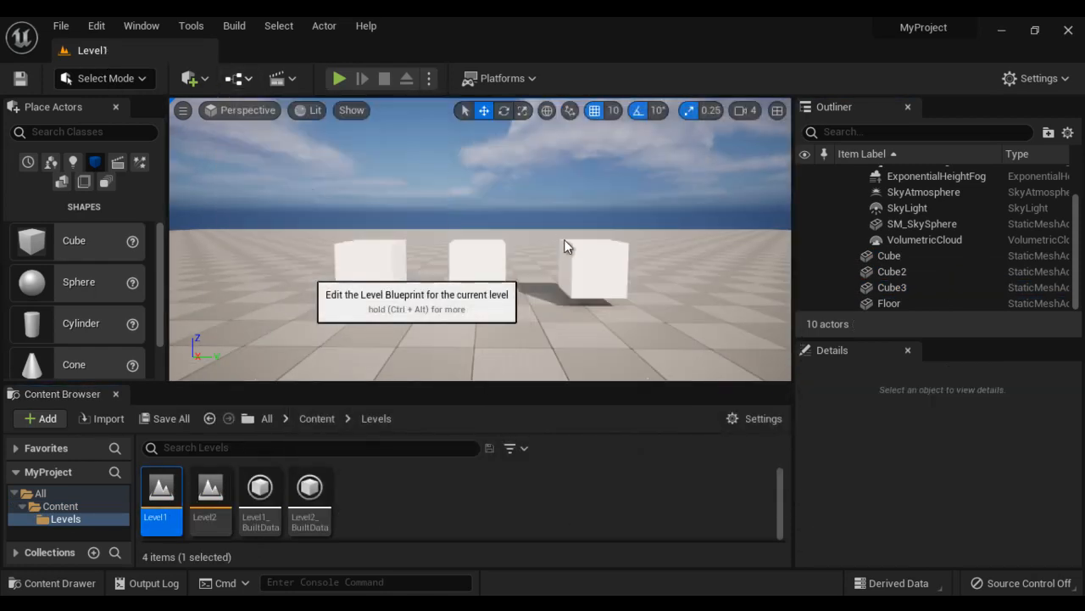
{"action": "left_click_drag", "start_coordinate": [388, 177], "coordinate": [644, 407]}
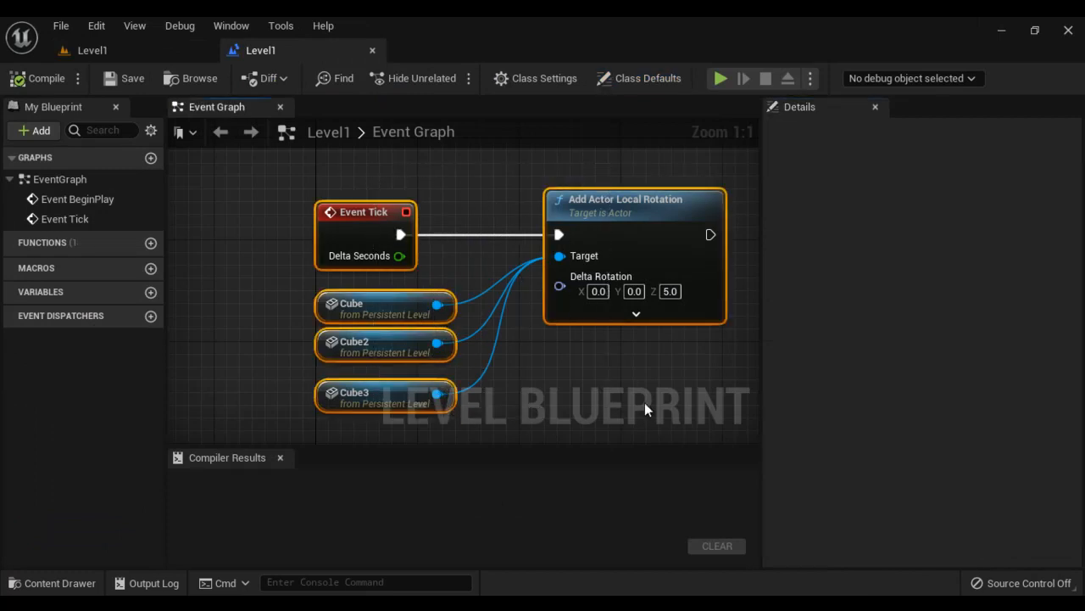
Open Level2 from the Levels folder and bring up its Level Blueprint
{"action": "left_click", "coordinate": [146, 52]}
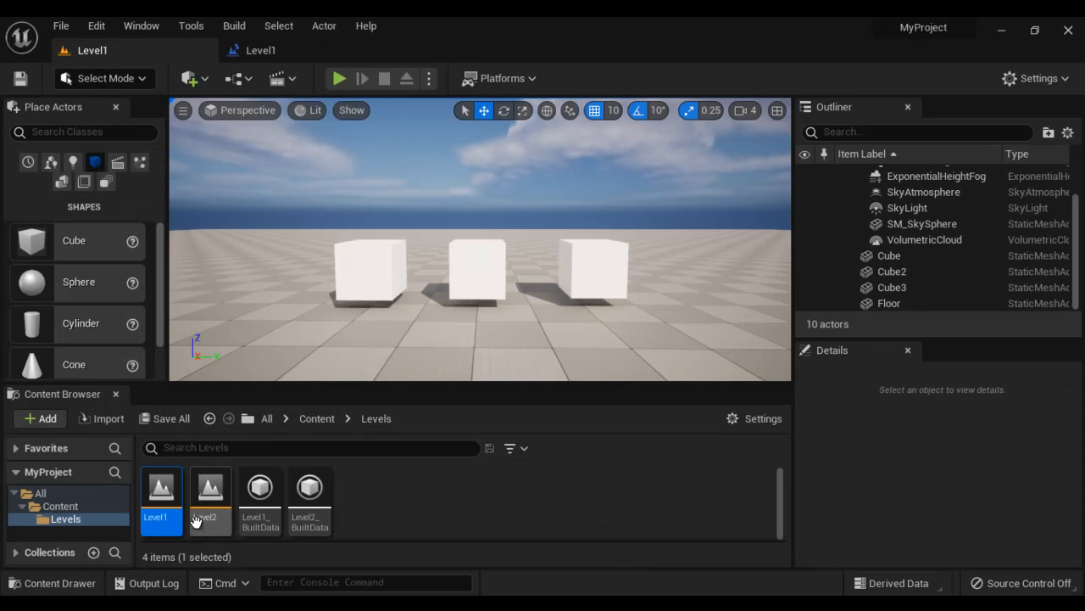
{"action": "double_click", "coordinate": [229, 519]}
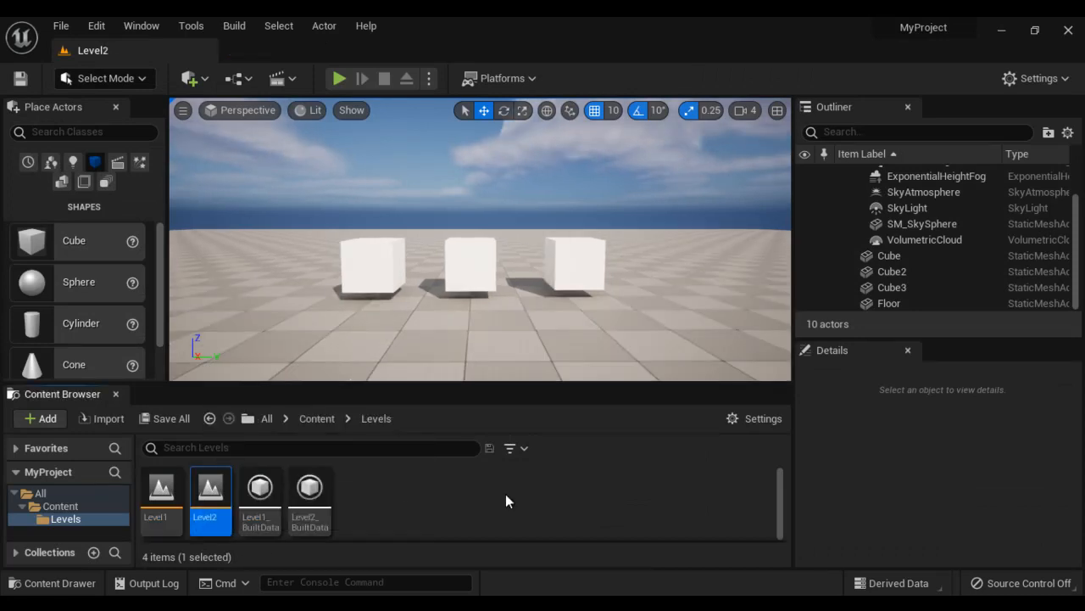
{"action": "left_click", "coordinate": [237, 78]}
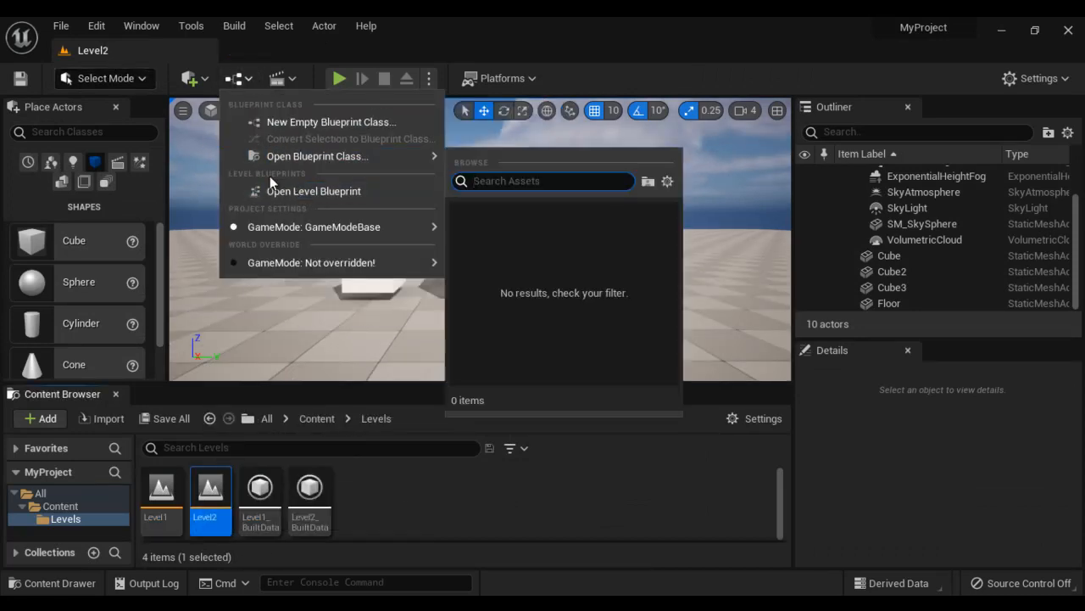
{"action": "left_click", "coordinate": [287, 190]}
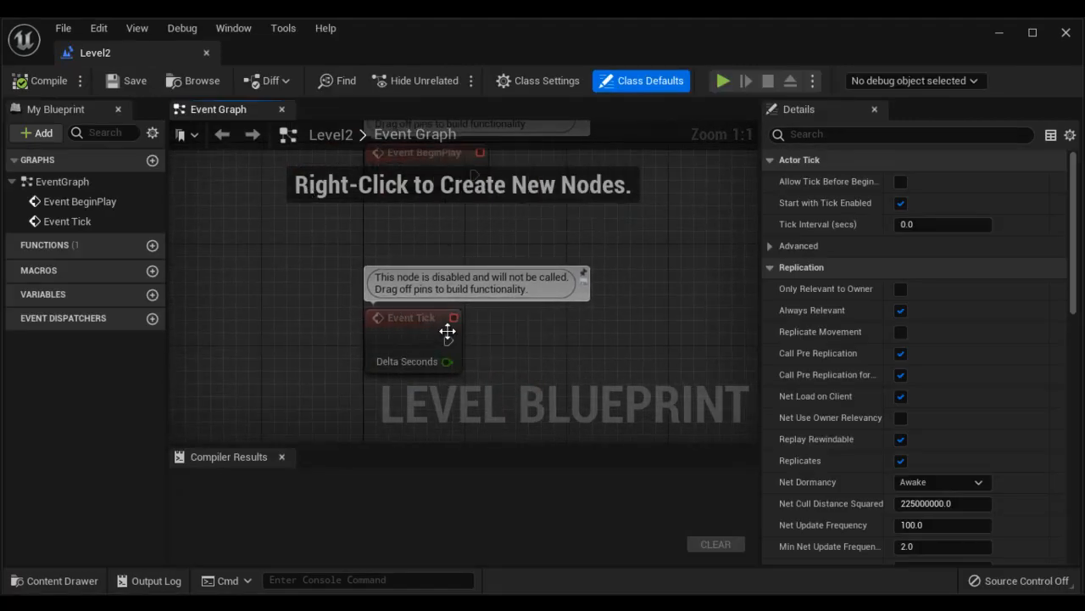
Replace the disabled default Event Tick node in Level2's Event Graph with the rotation nodes copied from Level1
{"action": "left_click", "coordinate": [424, 312]}
{"action": "key", "text": "Delete"}
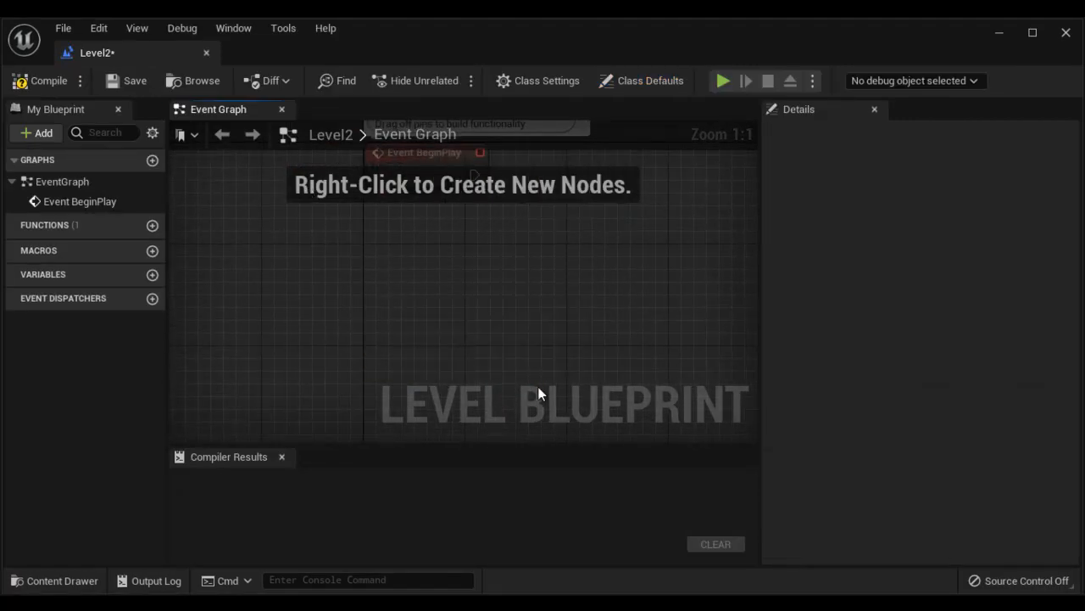
{"action": "key", "text": "ctrl+z"}
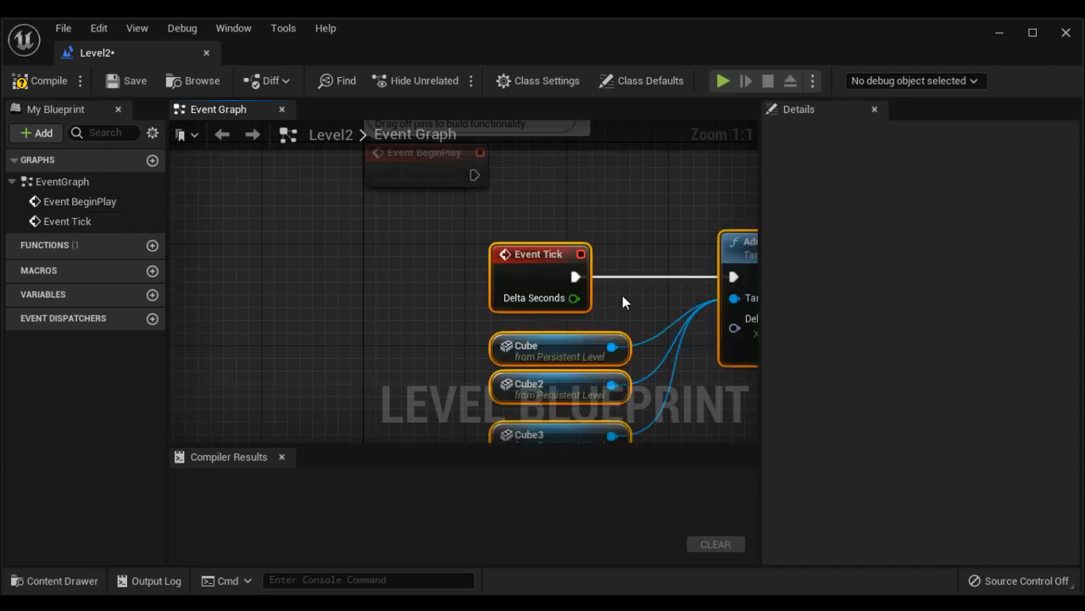
Dock Level2's Level Blueprint editor beside the level editor in the main window and show its Event Graph
{"action": "left_click_drag", "start_coordinate": [547, 225], "coordinate": [515, 226]}
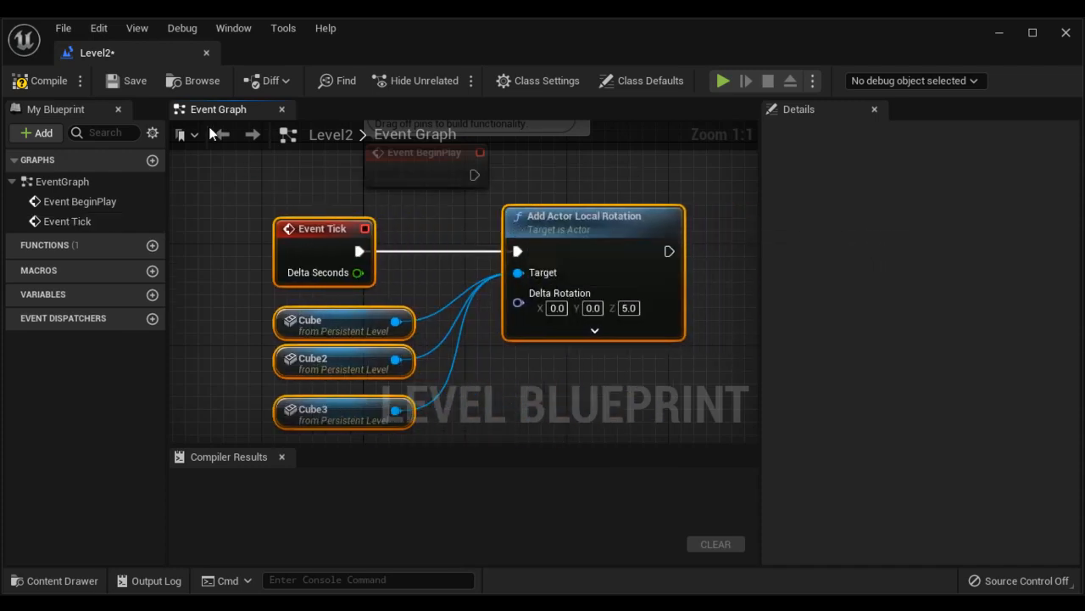
{"action": "left_click_drag", "start_coordinate": [141, 59], "coordinate": [303, 59]}
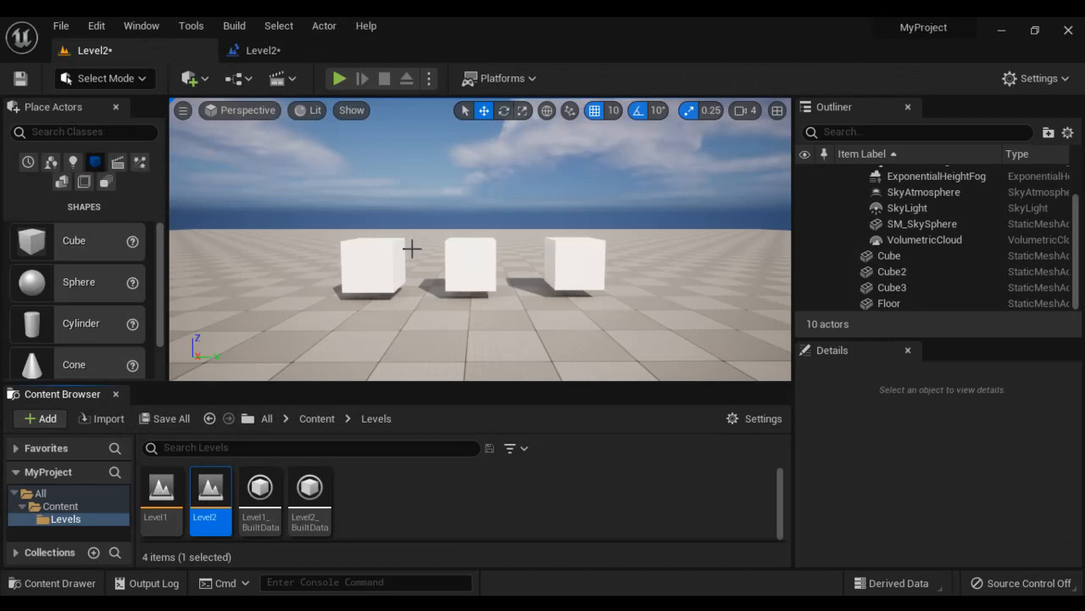
{"action": "left_click", "coordinate": [263, 50]}
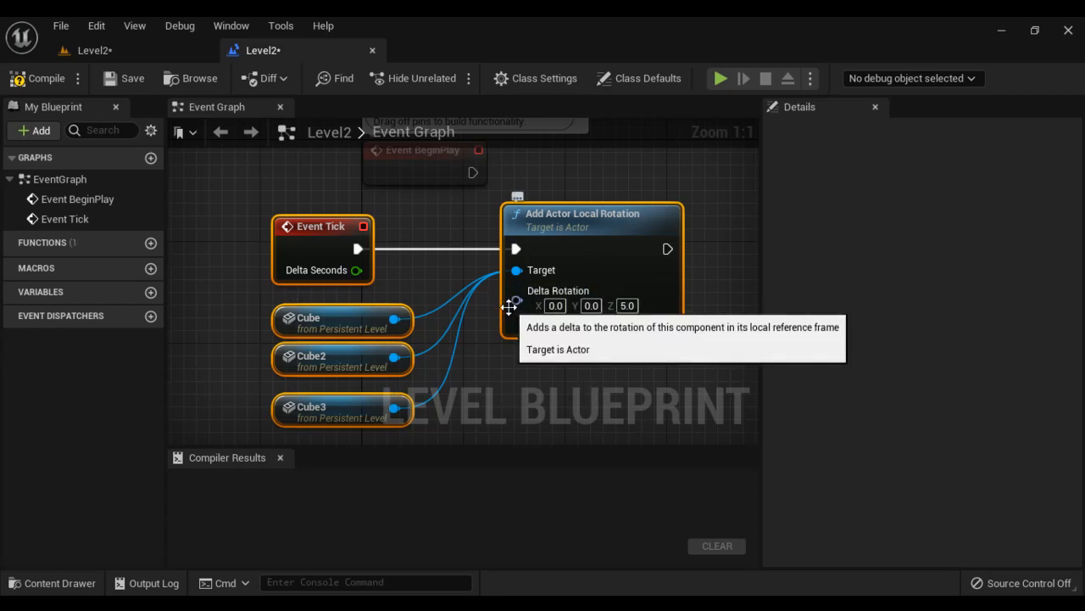
Compile Level2's Level Blueprint and try to save it, cancelling the save and closing the Message Log
{"action": "left_click", "coordinate": [38, 82]}
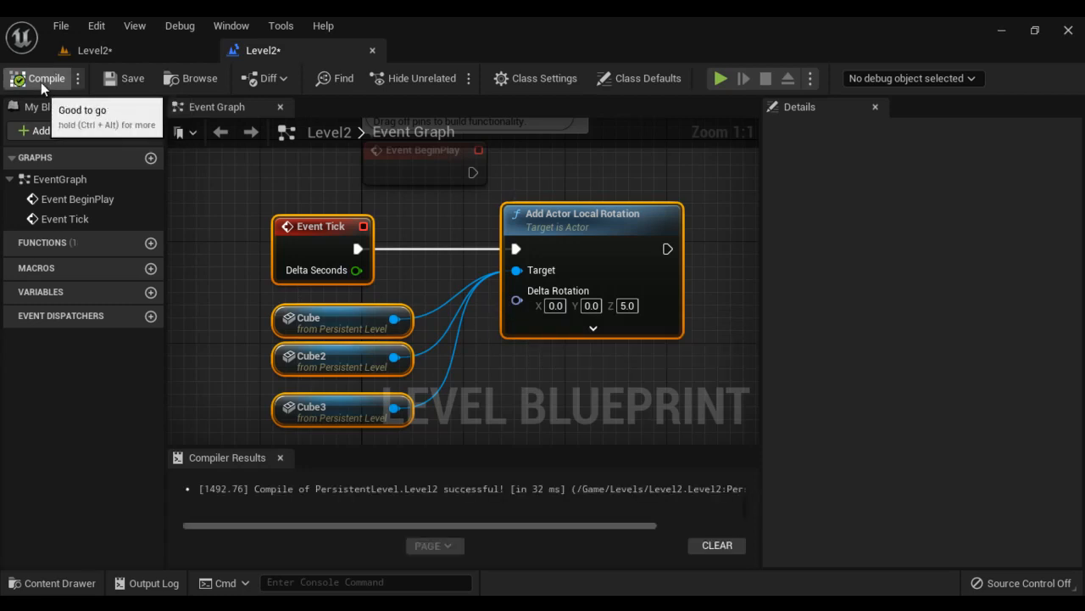
{"action": "left_click", "coordinate": [134, 80]}
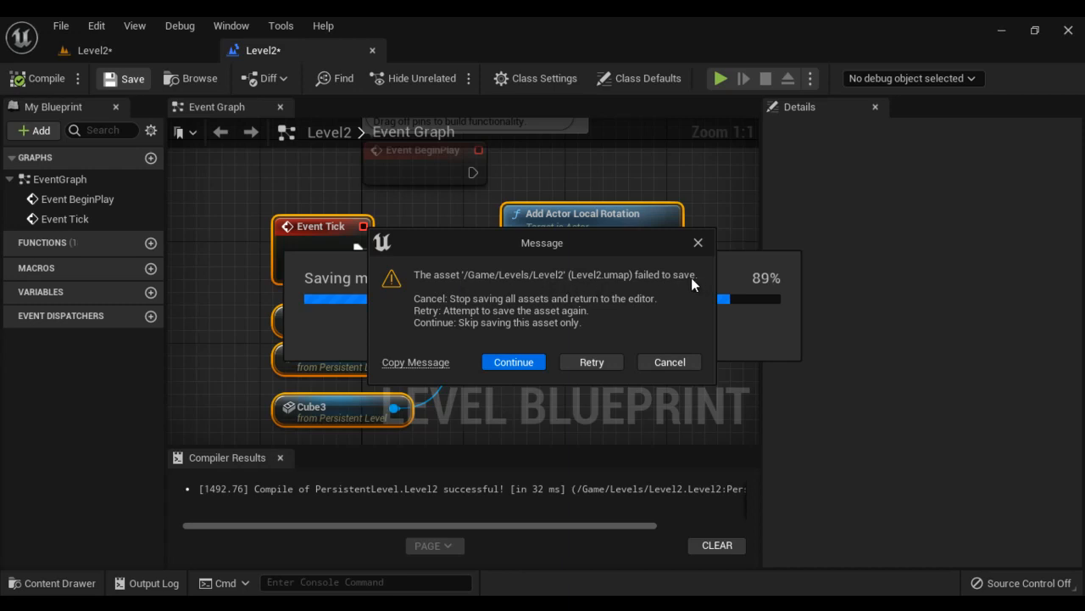
{"action": "left_click", "coordinate": [669, 363]}
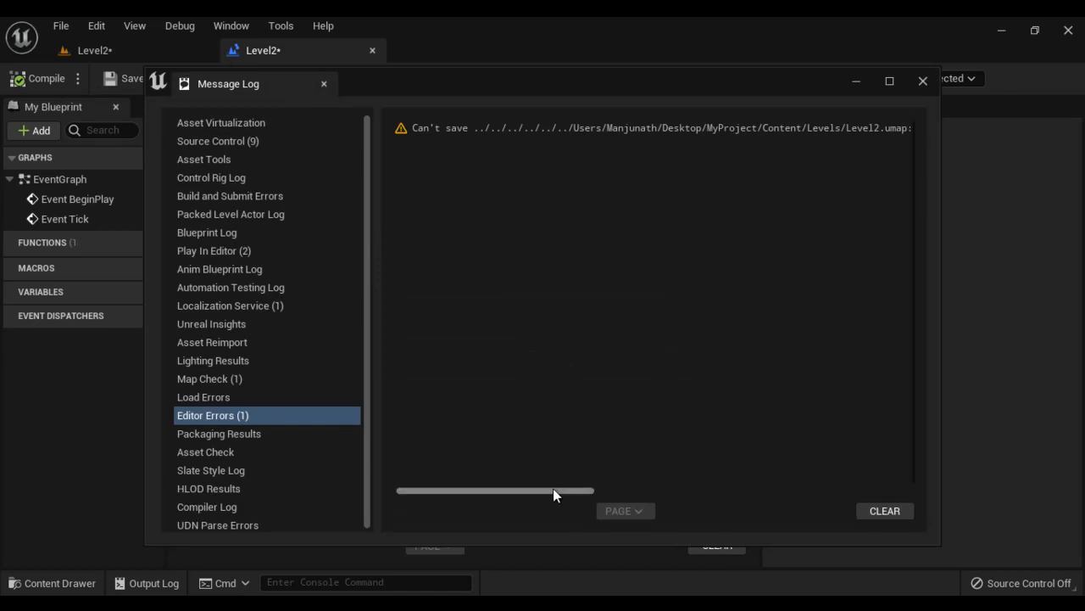
{"action": "left_click", "coordinate": [922, 80]}
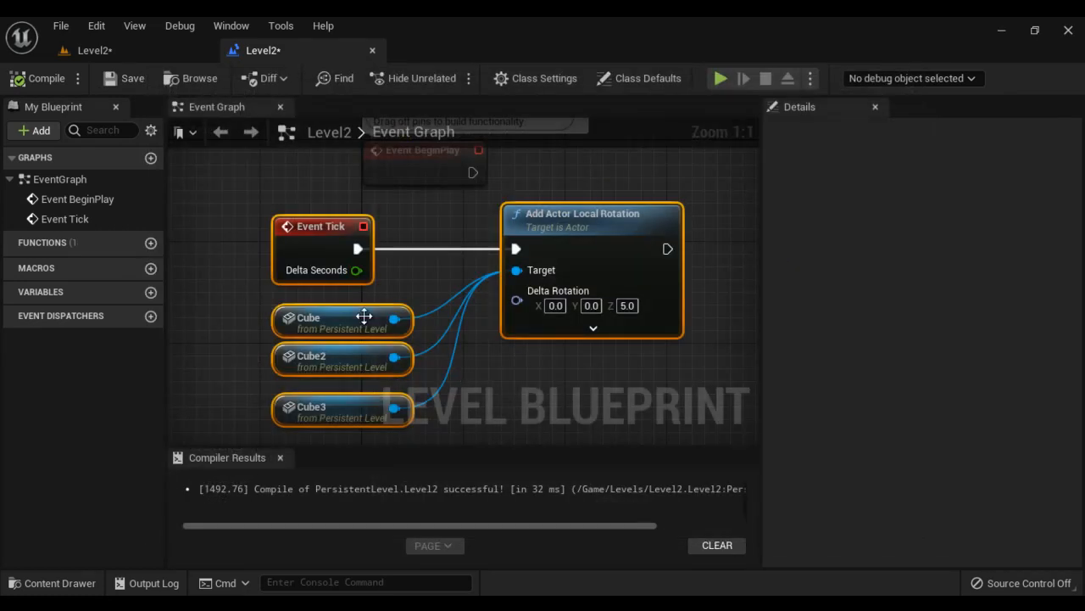
Examine the pasted Cube, Cube2 and Cube3 reference nodes wired to the Target of Add Actor Local Rotation
{"action": "left_click", "coordinate": [363, 316]}
{"action": "left_click", "coordinate": [339, 358]}
{"action": "left_click", "coordinate": [348, 405]}
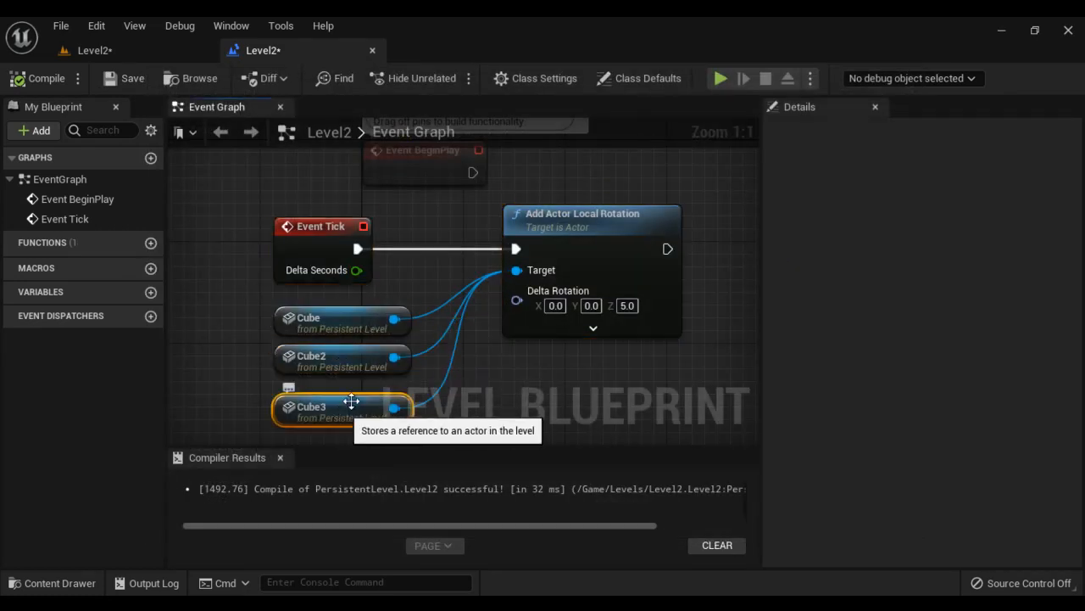
{"action": "left_click", "coordinate": [351, 317]}
{"action": "left_click", "coordinate": [347, 361]}
{"action": "left_click", "coordinate": [346, 407]}
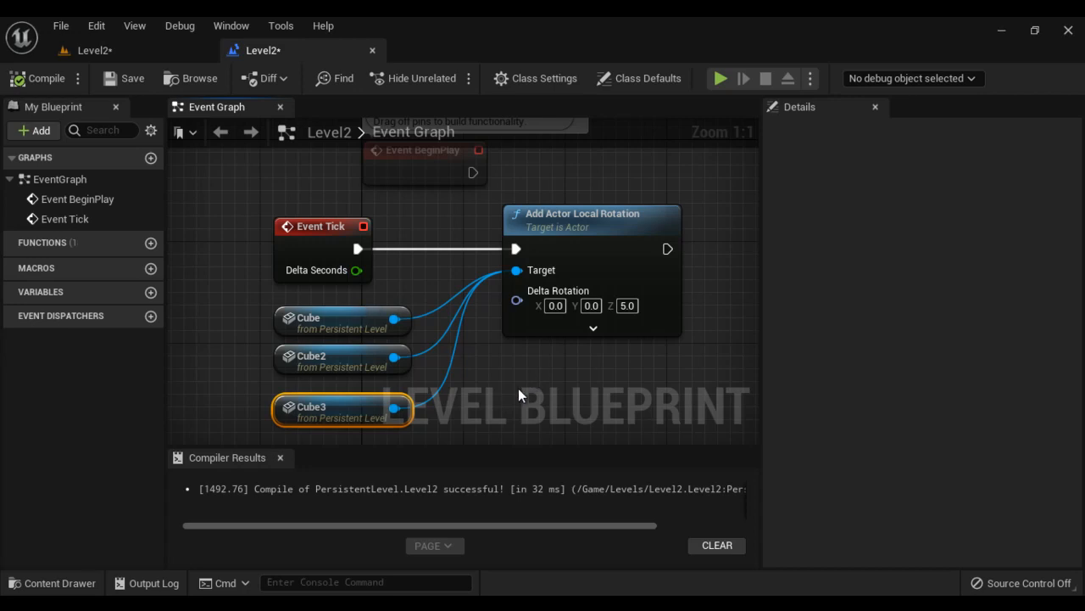
{"action": "left_click", "coordinate": [346, 322]}
{"action": "left_click", "coordinate": [338, 361]}
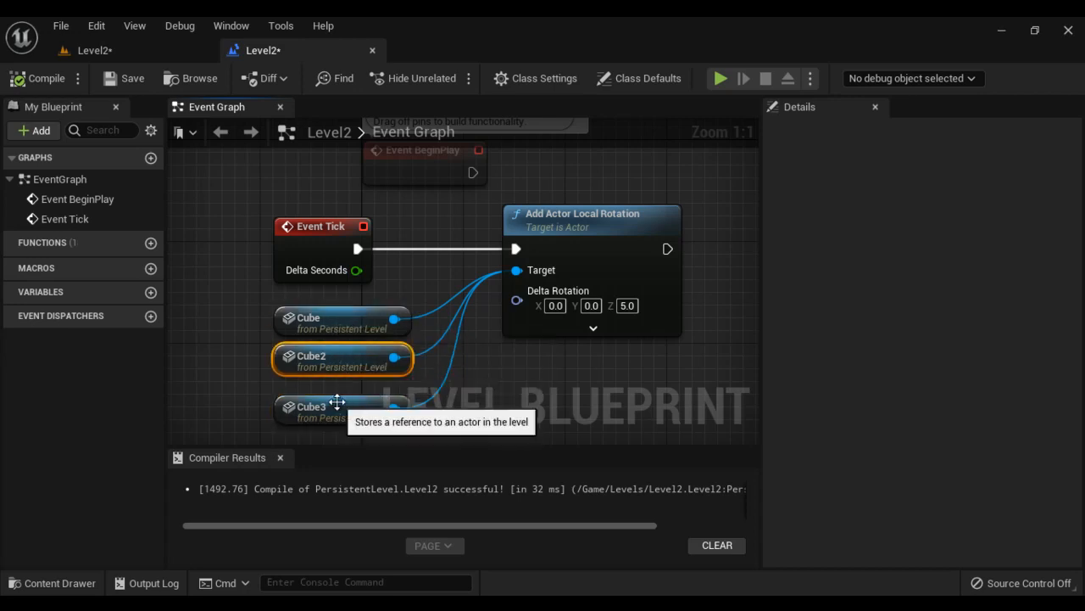
{"action": "left_click", "coordinate": [338, 406]}
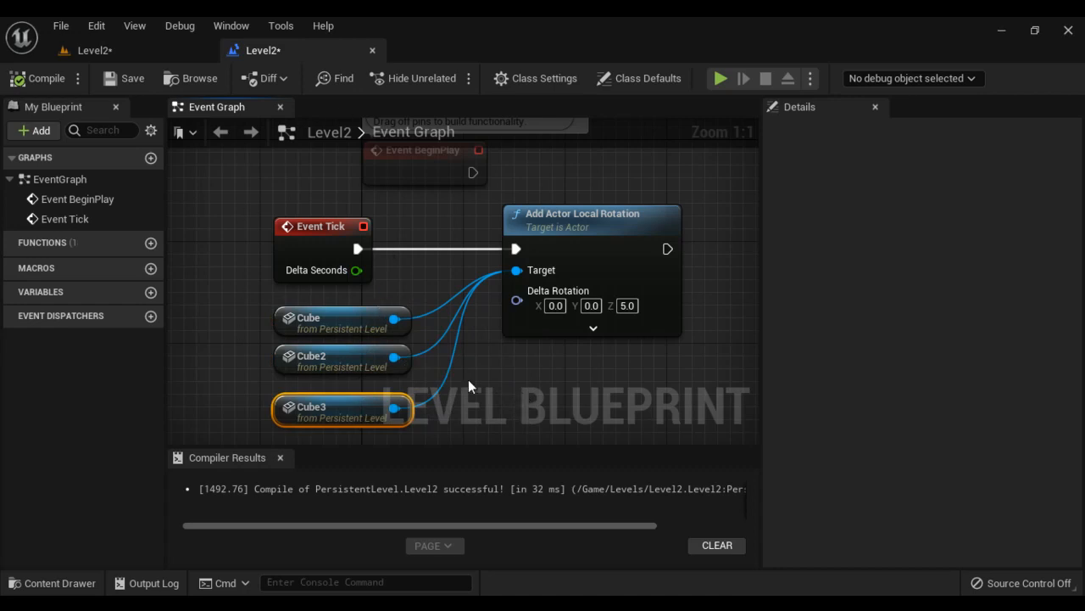
{"action": "left_click", "coordinate": [511, 392]}
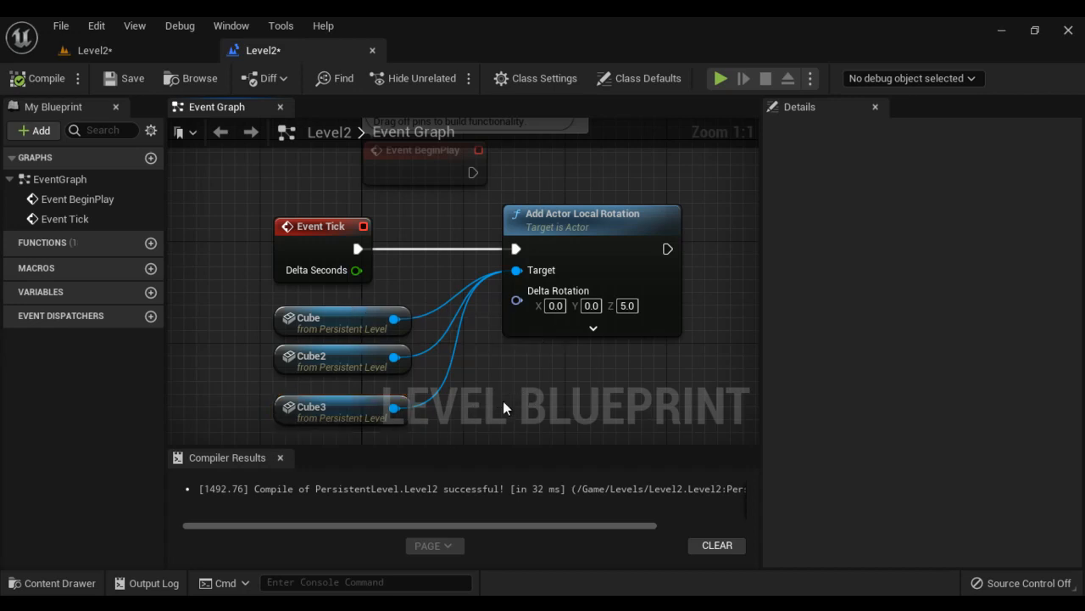
Delete the pasted Cube, Cube2 and Cube3 reference nodes from Level2's Event Graph
{"action": "left_click", "coordinate": [370, 325]}
{"action": "key", "text": "Delete"}
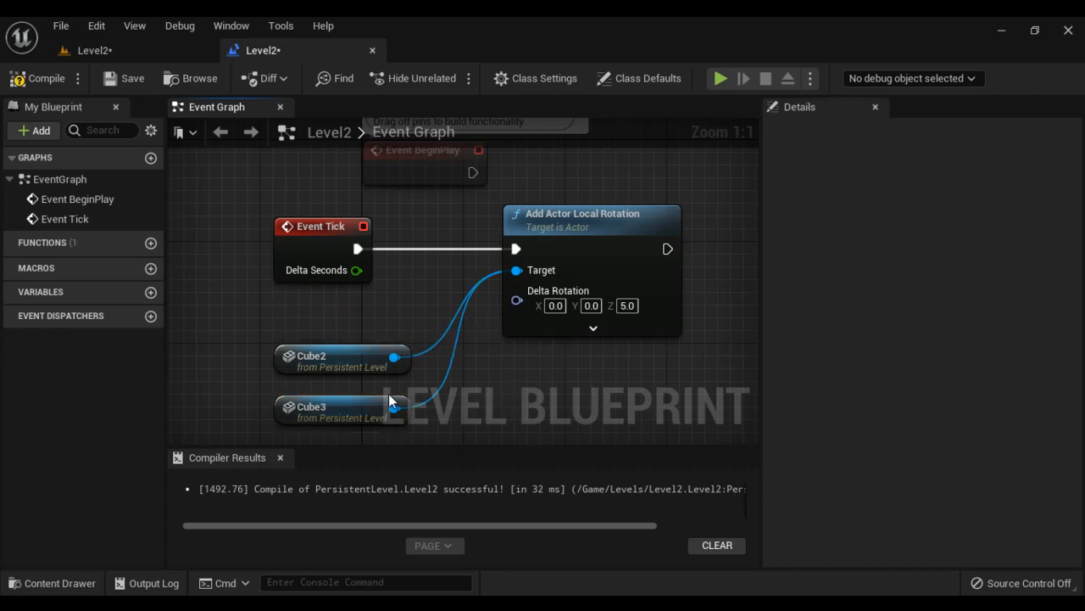
{"action": "left_click", "coordinate": [357, 355]}
{"action": "key", "text": "Delete"}
{"action": "left_click", "coordinate": [378, 407]}
{"action": "key", "text": "Delete"}
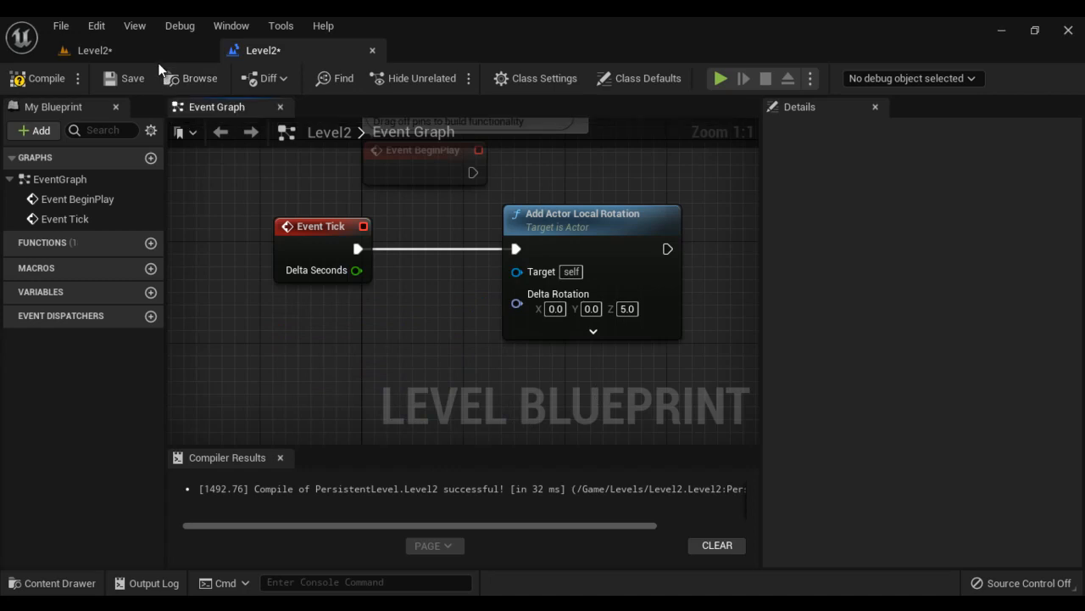
Add a reference to Level2's own Cube actor in the Event Graph below Event Tick
{"action": "left_click", "coordinate": [89, 50]}
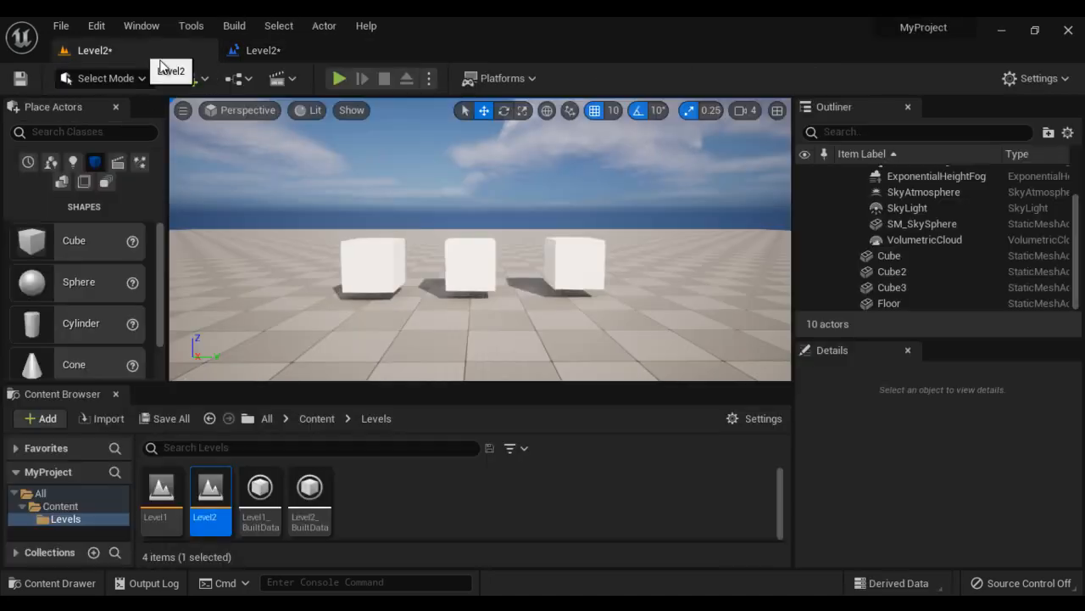
{"action": "left_click", "coordinate": [365, 254]}
{"action": "left_click", "coordinate": [263, 50]}
{"action": "right_click", "coordinate": [349, 342]}
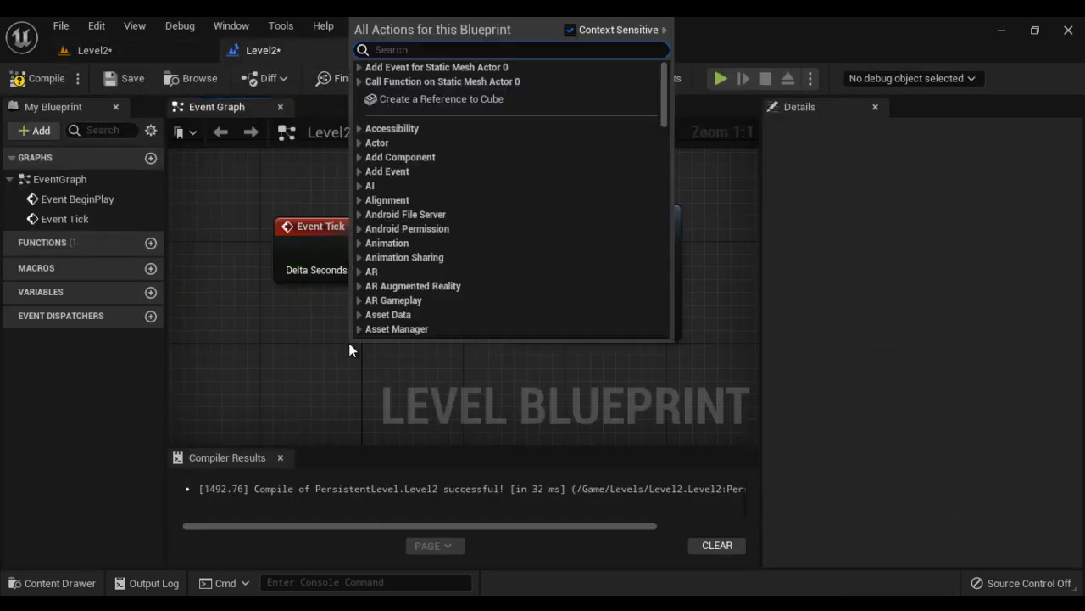
{"action": "left_click", "coordinate": [436, 99]}
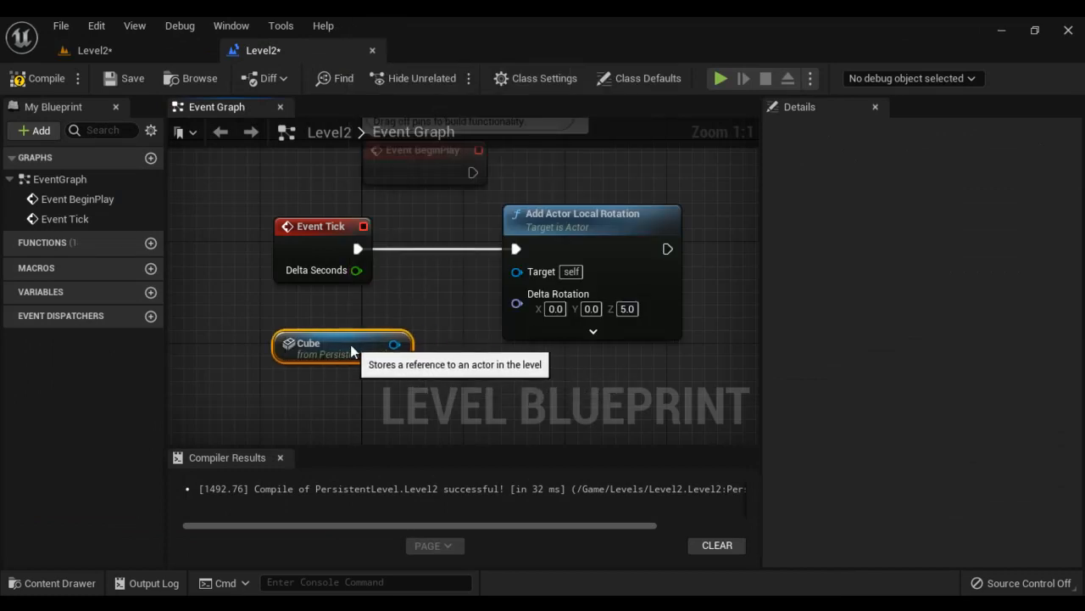
Add references to Level2's Cube2 and Cube3 actors together, placing them below the Cube reference node
{"action": "left_click", "coordinate": [141, 52]}
{"action": "left_click", "coordinate": [471, 263]}
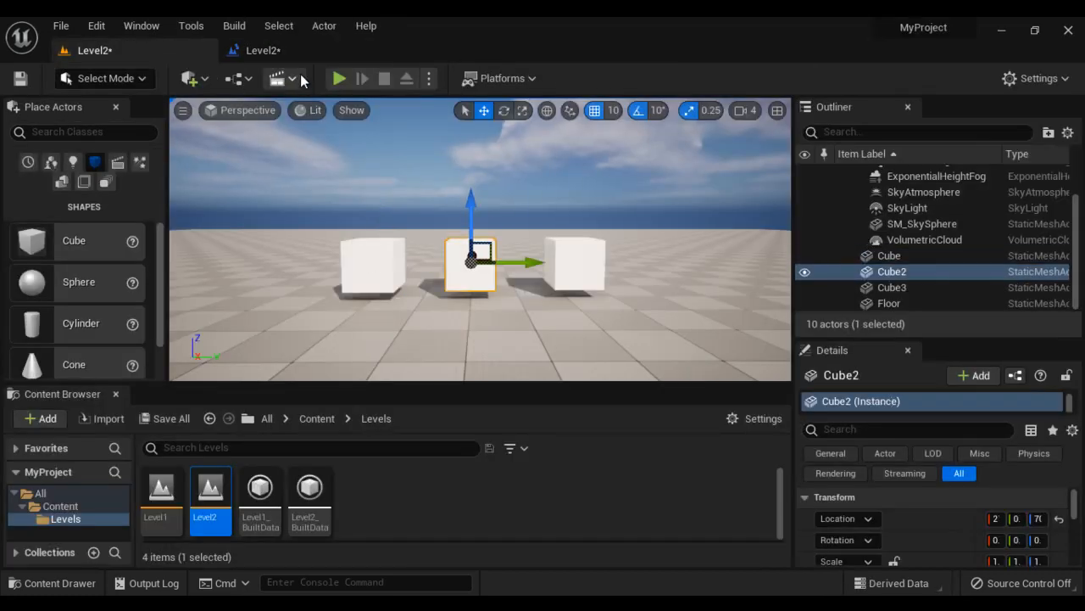
{"action": "left_click", "coordinate": [580, 255], "text": "ctrl"}
{"action": "left_click", "coordinate": [263, 50]}
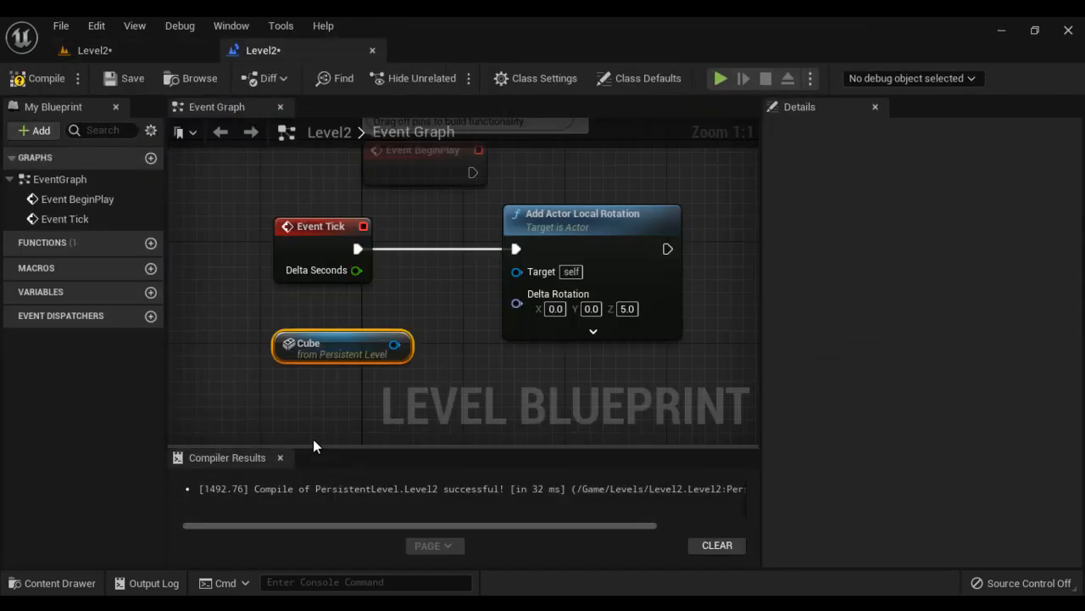
{"action": "right_click", "coordinate": [310, 407]}
{"action": "scroll", "coordinate": [458, 289], "scroll_direction": "down", "scroll_amount": 5}
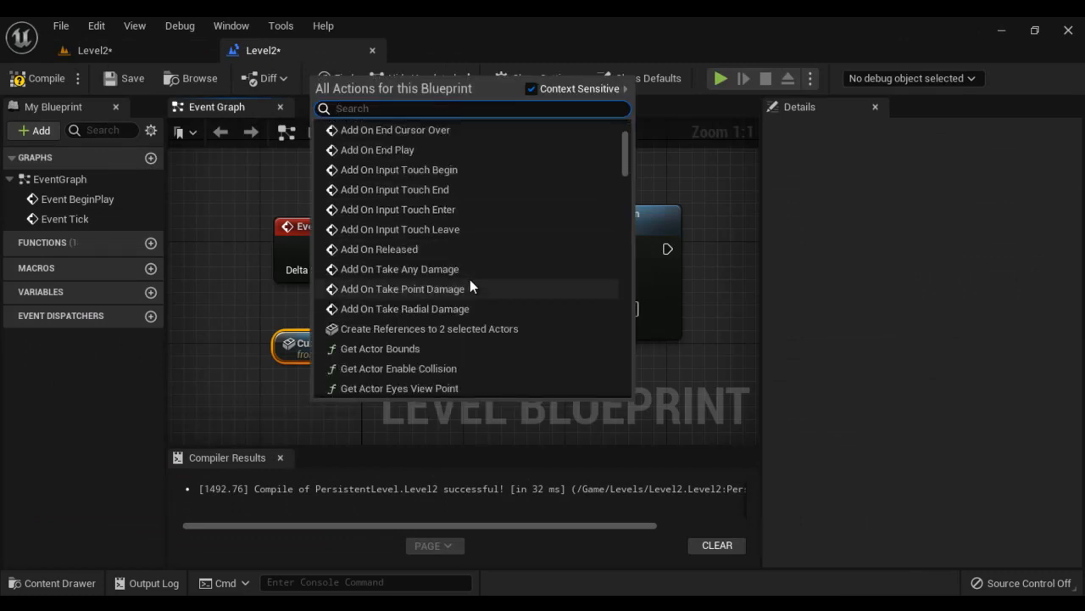
{"action": "left_click", "coordinate": [508, 332]}
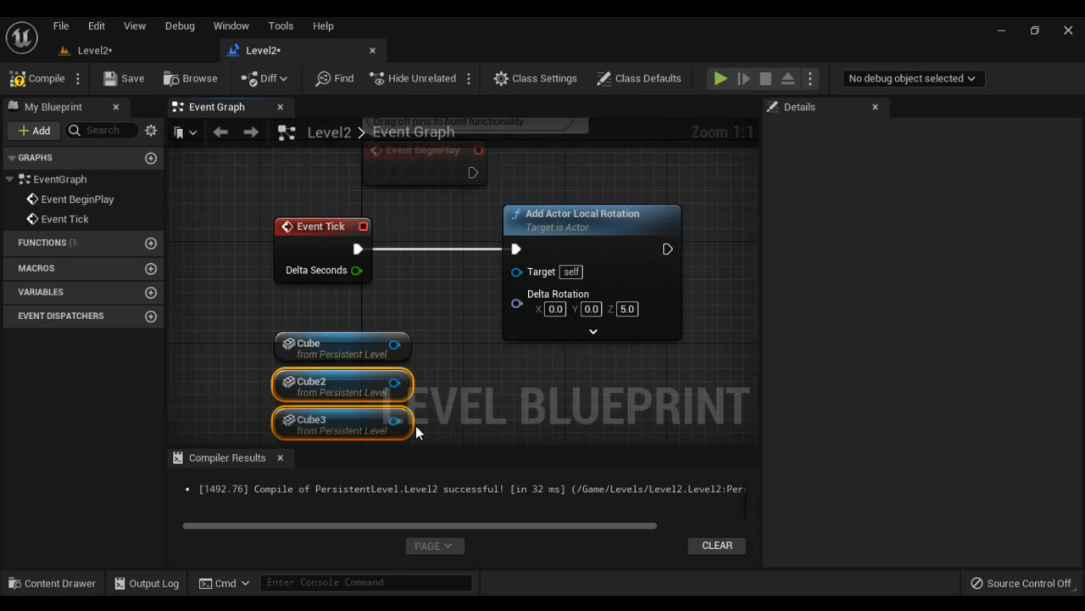
{"action": "left_click", "coordinate": [507, 394]}
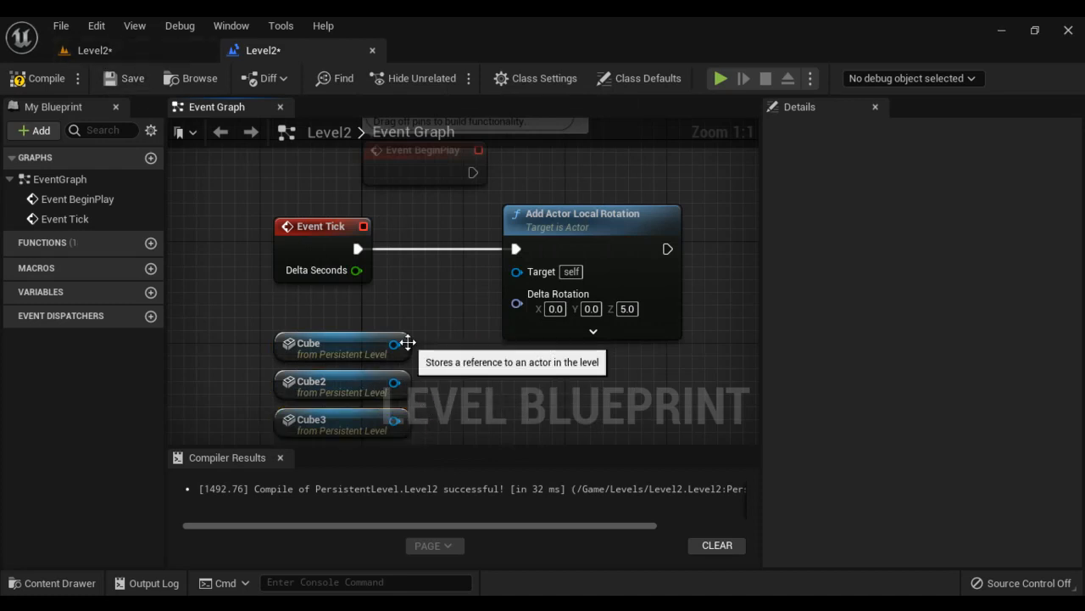
Connect the Cube, Cube2 and Cube3 references to Add Actor Local Rotation's Target, and compile and save the blueprint
{"action": "left_click_drag", "start_coordinate": [395, 345], "coordinate": [517, 271]}
{"action": "left_click_drag", "start_coordinate": [396, 381], "coordinate": [529, 268]}
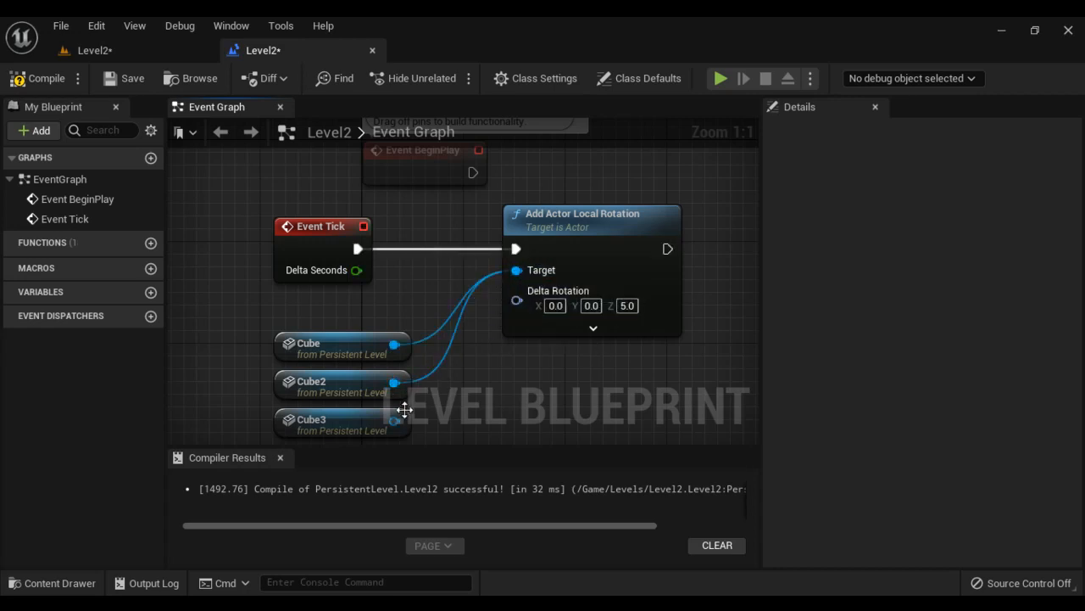
{"action": "left_click_drag", "start_coordinate": [395, 420], "coordinate": [516, 270]}
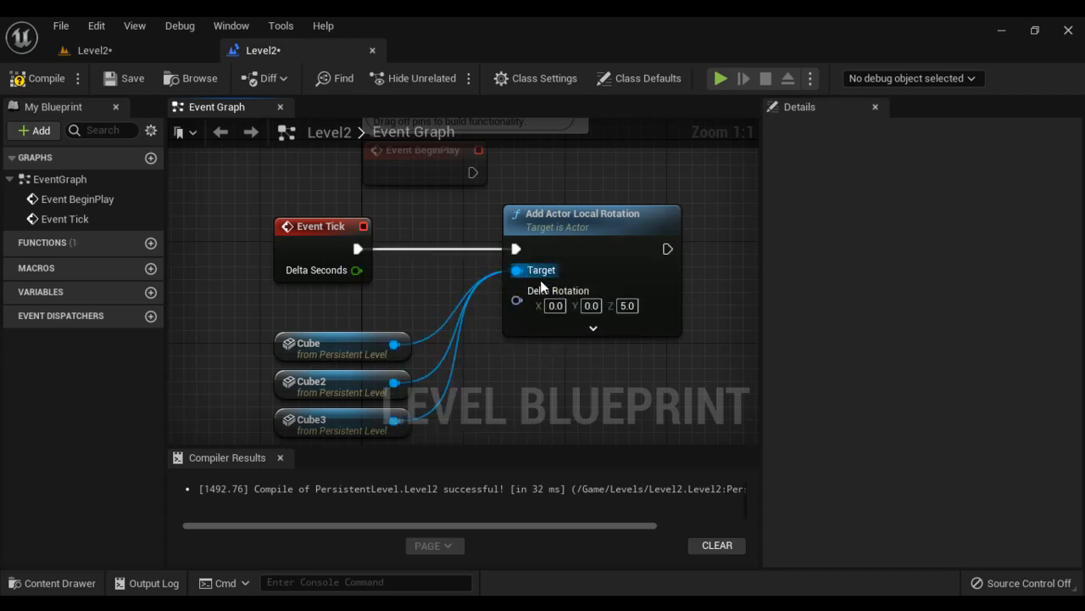
{"action": "left_click", "coordinate": [39, 79]}
{"action": "left_click", "coordinate": [126, 80]}
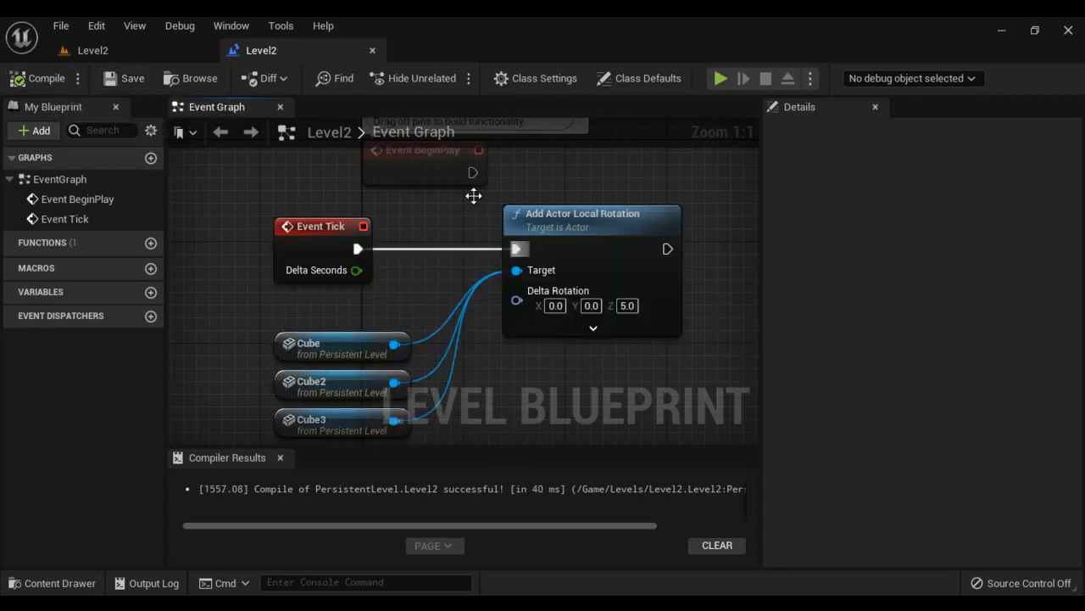
Play Level2 in the viewport to check the three cubes' rotation, and stop the simulation
{"action": "left_click", "coordinate": [94, 53]}
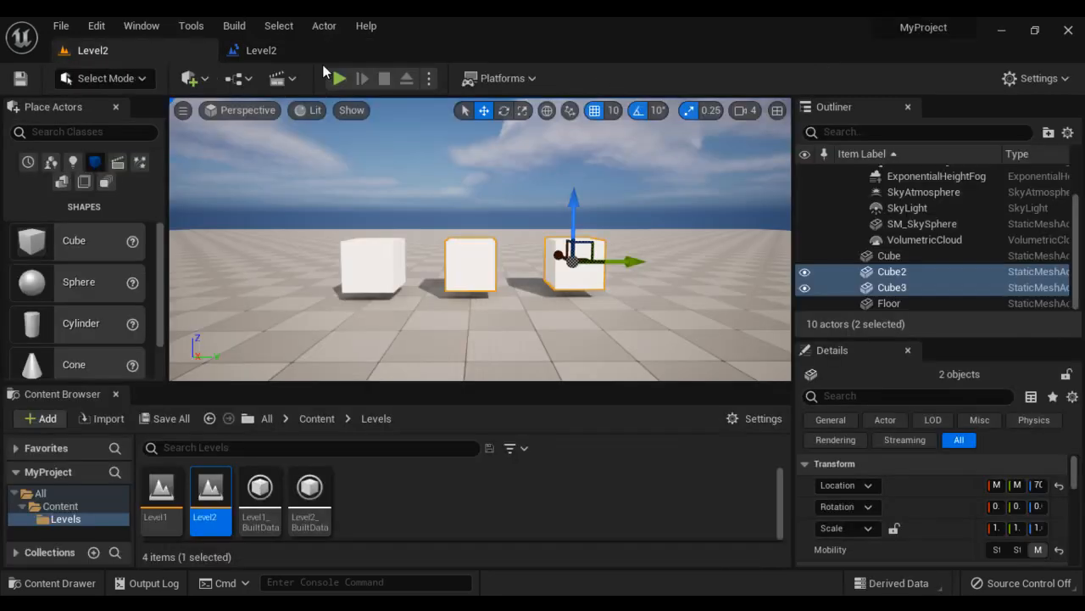
{"action": "left_click", "coordinate": [340, 79]}
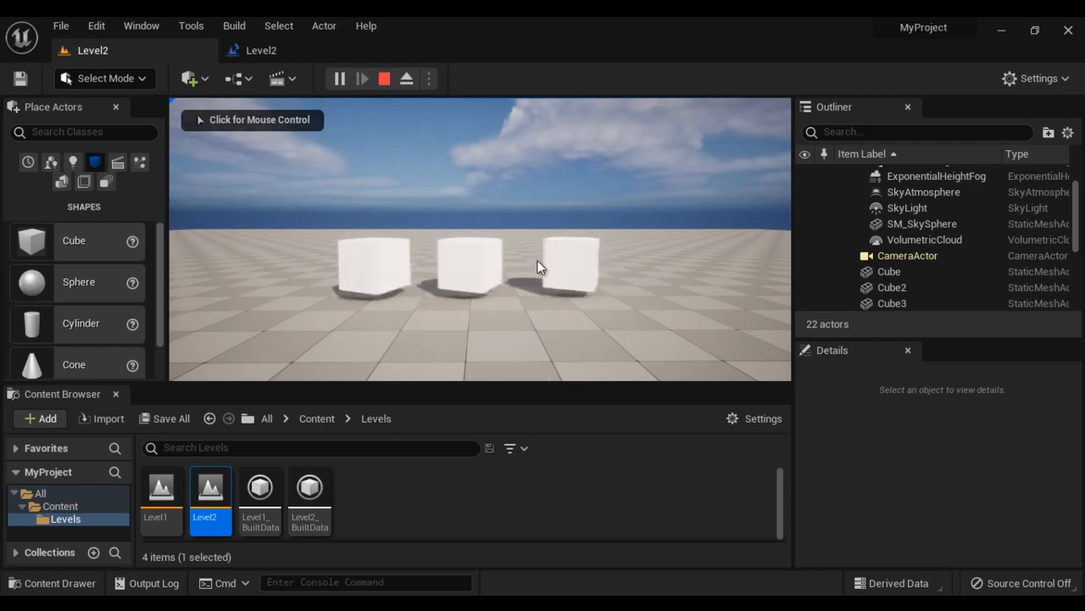
{"action": "left_click", "coordinate": [384, 78]}
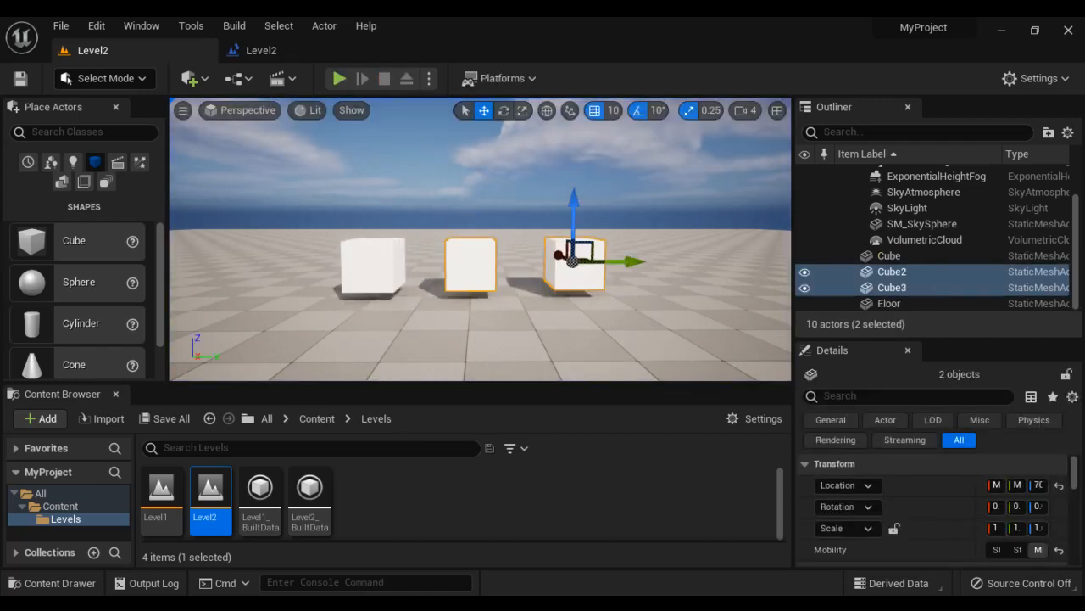
Switch to the Level Blueprint document in Microsoft Word, read its Note section on level blueprints, and return to Level2's Level Blueprint
{"action": "mouse_move", "coordinate": [382, 574]}
{"action": "left_click", "coordinate": [533, 537]}
{"action": "scroll", "coordinate": [744, 373], "scroll_direction": "down", "scroll_amount": 5}
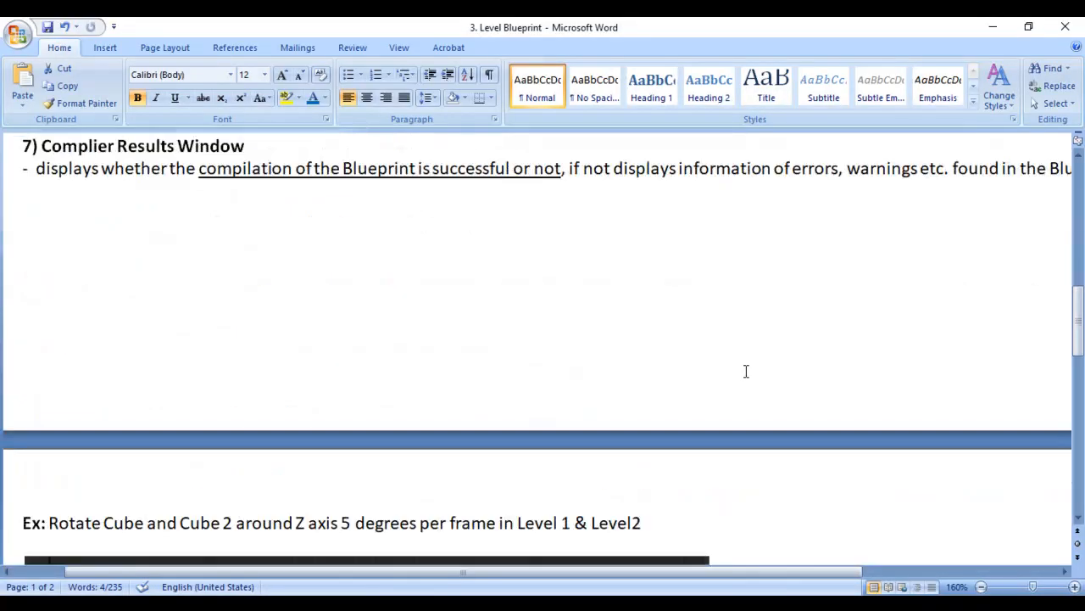
{"action": "scroll", "coordinate": [746, 370], "scroll_direction": "down", "scroll_amount": 10}
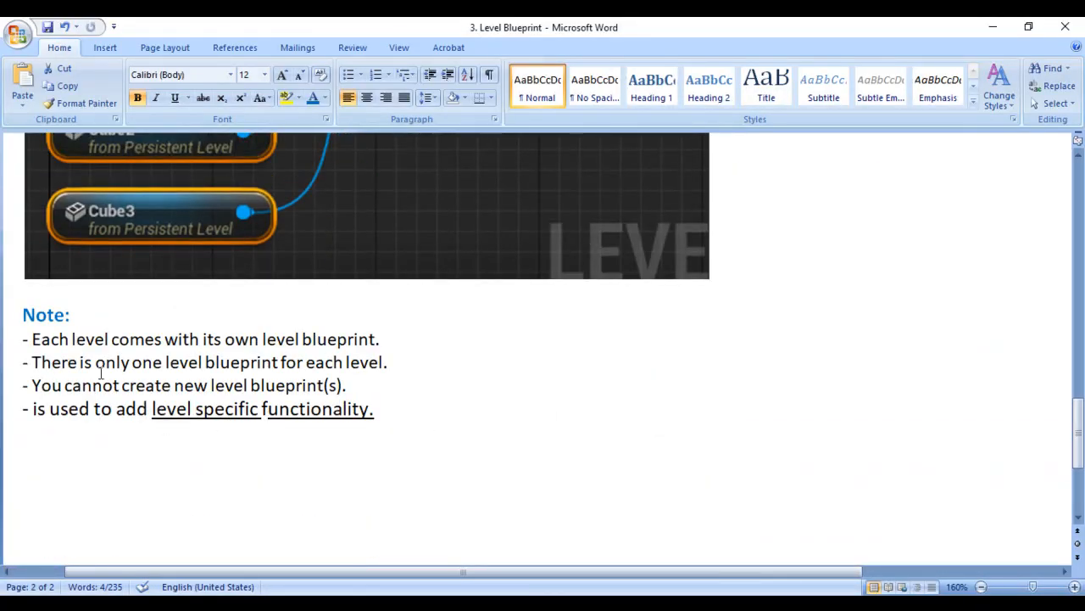
{"action": "left_click_drag", "start_coordinate": [34, 337], "coordinate": [360, 342]}
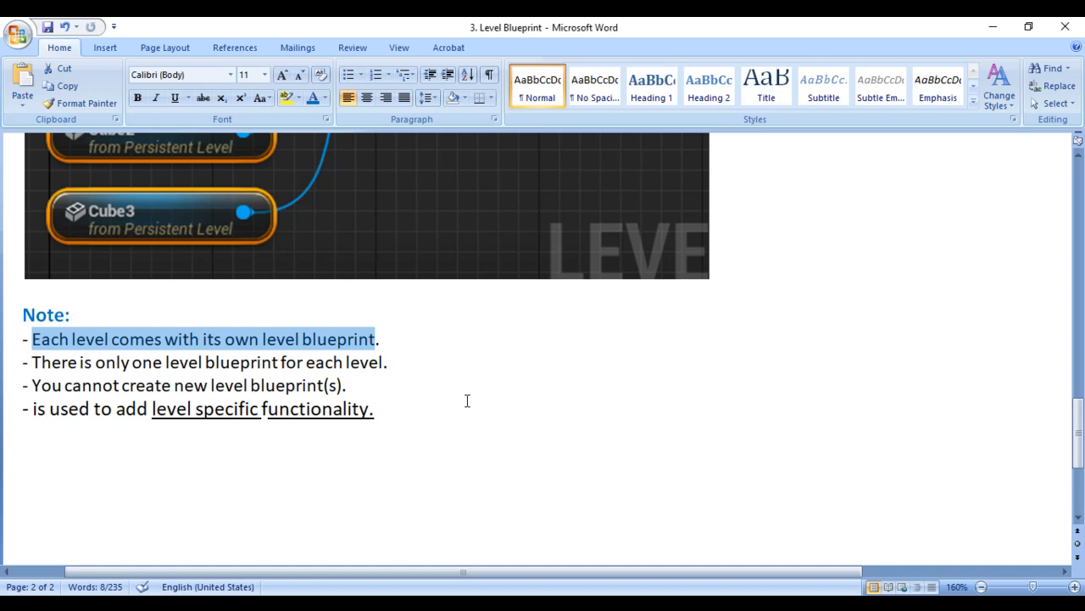
{"action": "left_click_drag", "start_coordinate": [23, 361], "coordinate": [398, 361]}
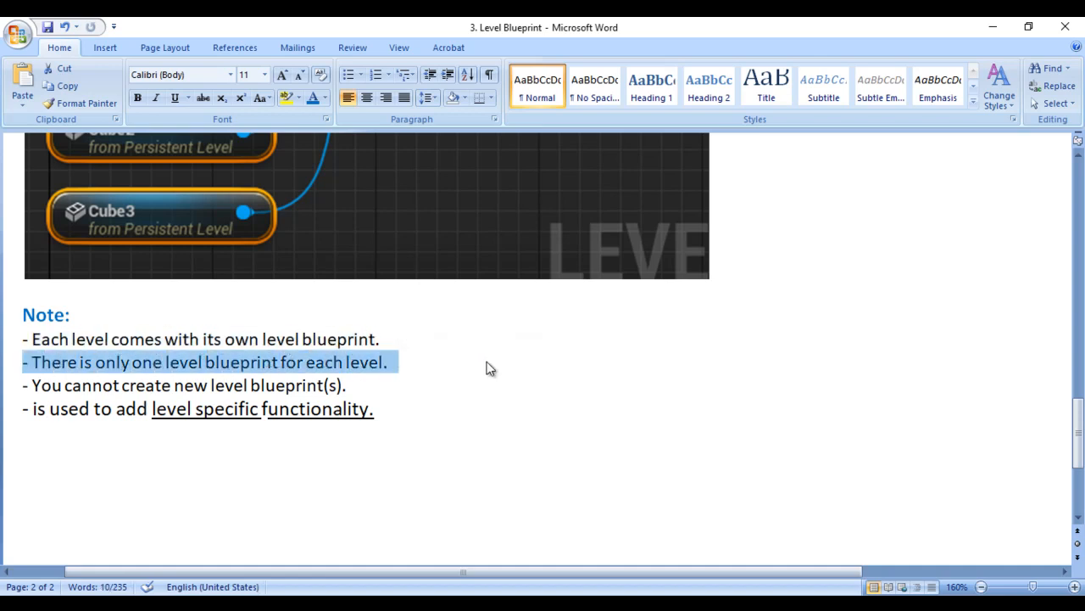
{"action": "left_click_drag", "start_coordinate": [31, 386], "coordinate": [458, 396]}
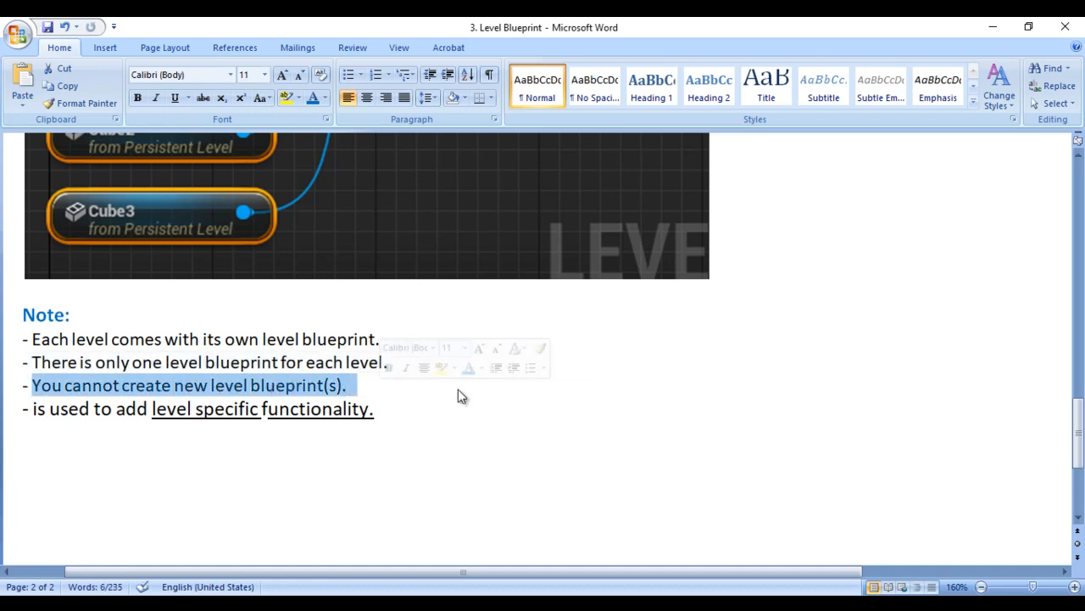
{"action": "left_click_drag", "start_coordinate": [30, 412], "coordinate": [393, 413]}
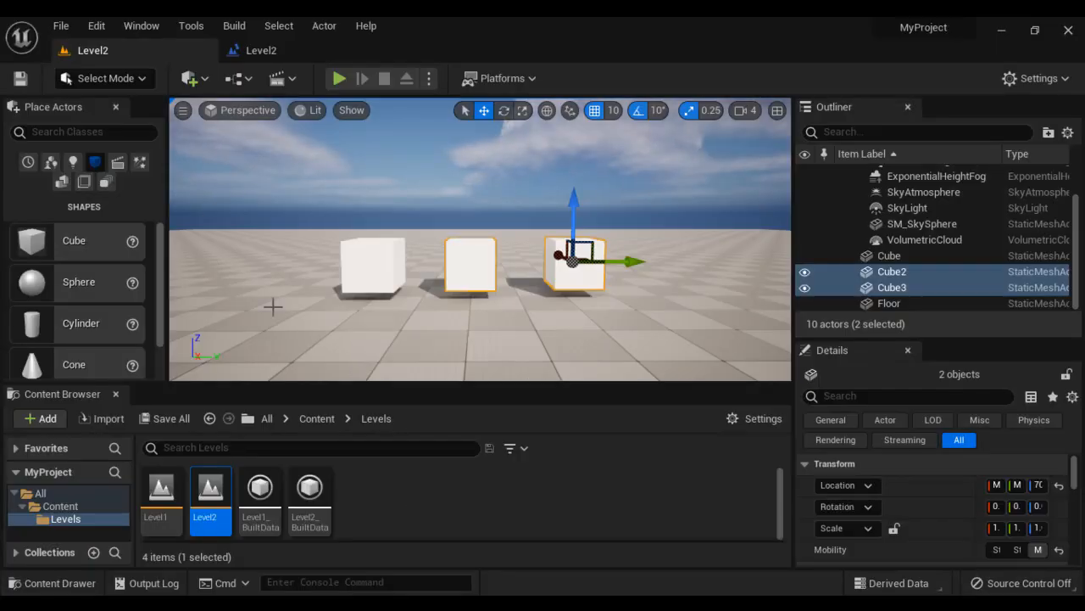
{"action": "left_click", "coordinate": [289, 52]}
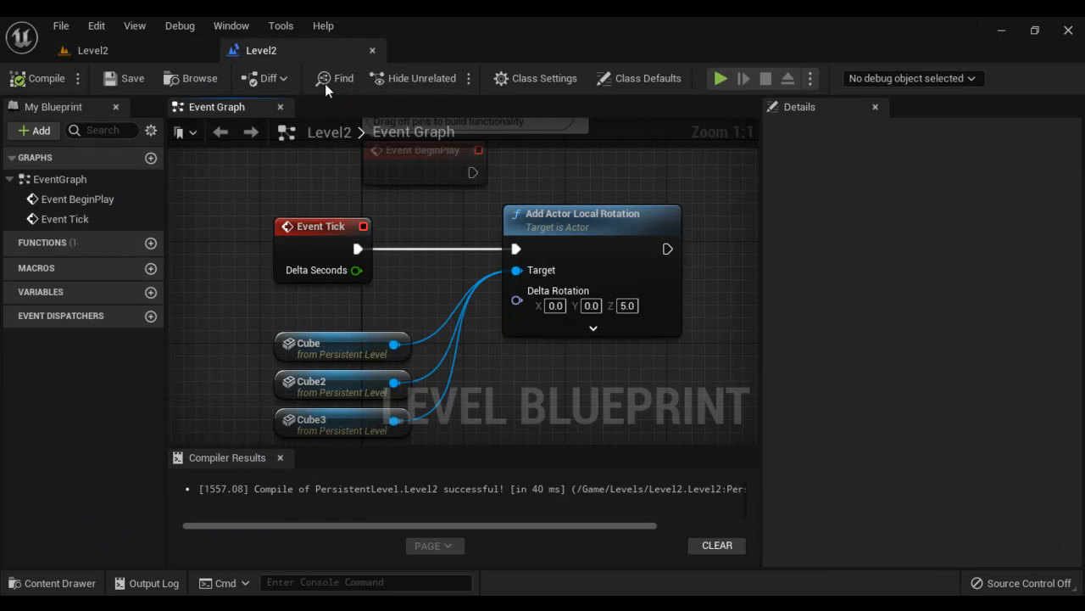
Close Level2's Level Blueprint and create a new level from the Basic template
{"action": "left_click", "coordinate": [62, 25]}
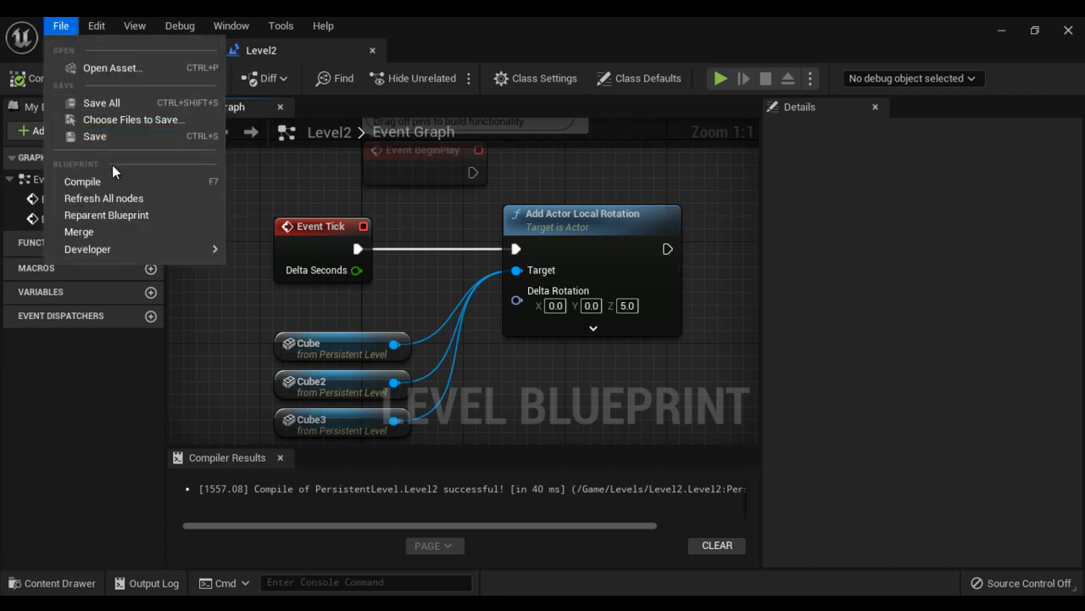
{"action": "left_click", "coordinate": [231, 63]}
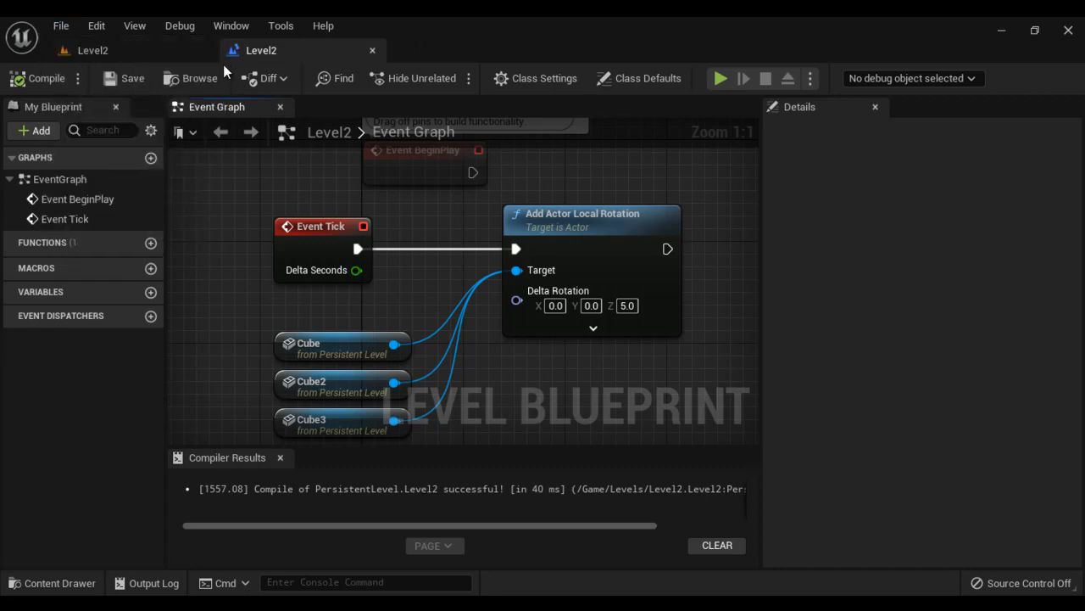
{"action": "left_click", "coordinate": [371, 51]}
{"action": "left_click", "coordinate": [61, 27]}
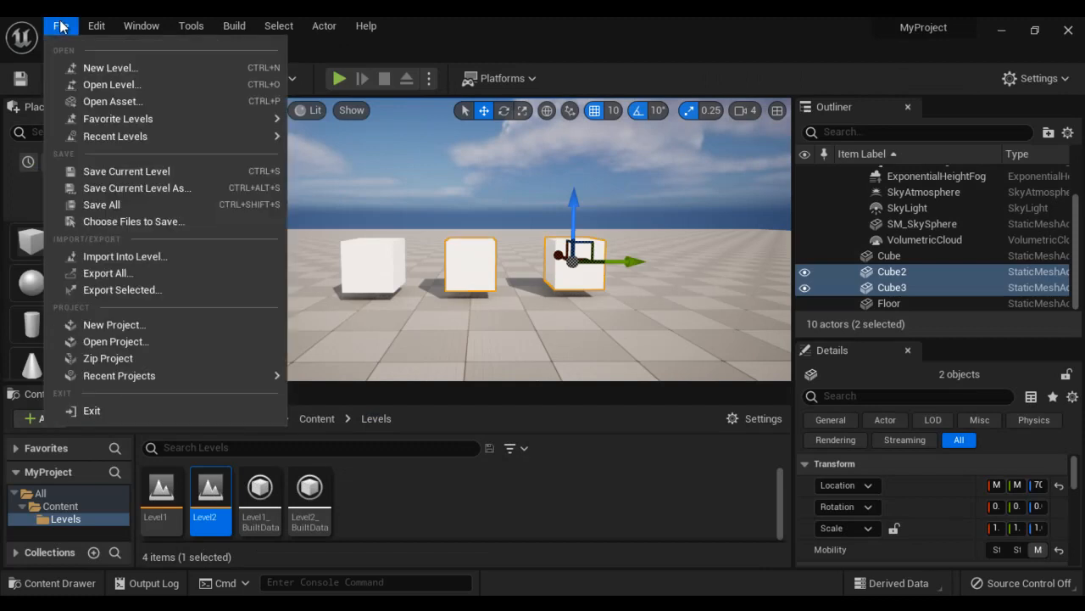
{"action": "left_click", "coordinate": [115, 68]}
{"action": "left_click", "coordinate": [557, 222]}
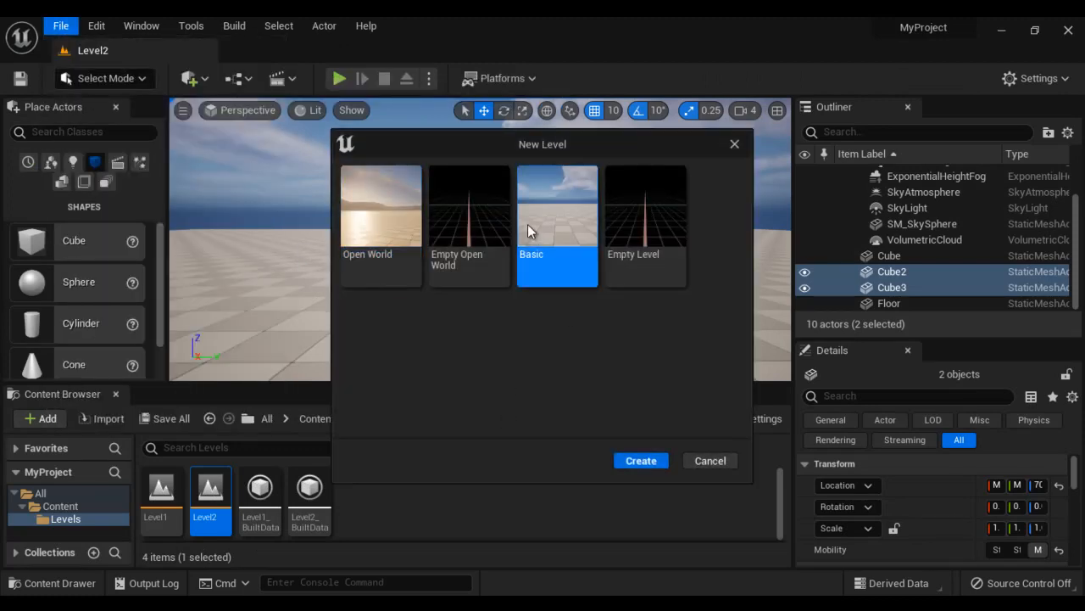
{"action": "left_click", "coordinate": [642, 460]}
Place a cube in the new level and duplicate it twice to form a spaced row of three cubes
{"action": "left_click_drag", "start_coordinate": [72, 244], "coordinate": [382, 296]}
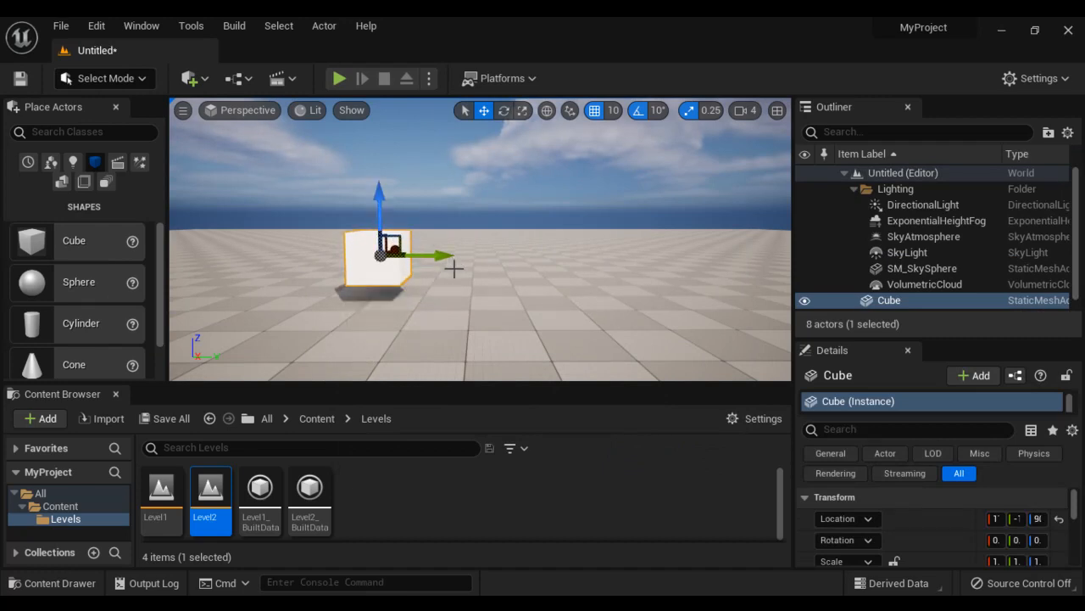
{"action": "key", "text": "ctrl+d"}
{"action": "left_click_drag", "start_coordinate": [444, 260], "coordinate": [649, 260]}
{"action": "key", "text": "ctrl+d"}
Select Cube, Cube2 and Cube3 together and set their mobility to Movable
{"action": "left_click", "coordinate": [888, 255]}
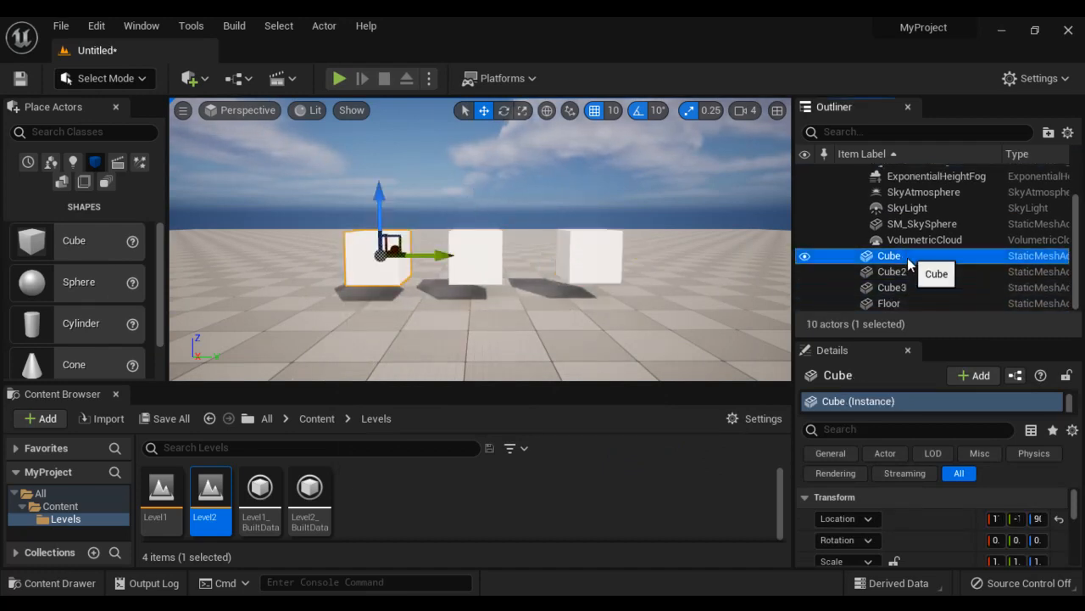
{"action": "left_click", "coordinate": [892, 272]}
{"action": "left_click", "coordinate": [903, 292]}
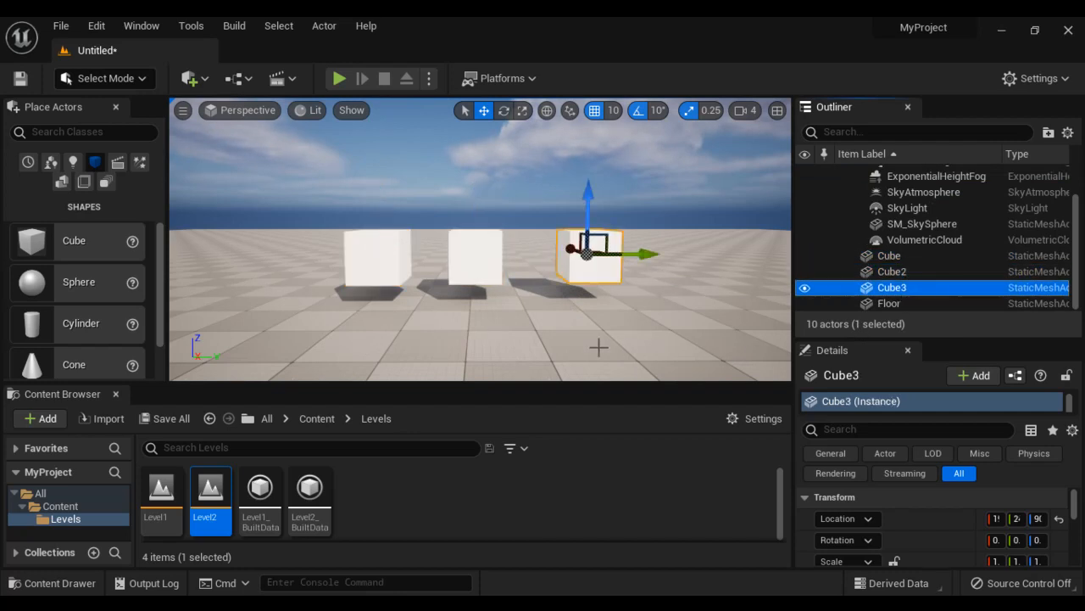
{"action": "left_click", "coordinate": [389, 270]}
{"action": "left_click", "coordinate": [475, 265], "text": "ctrl"}
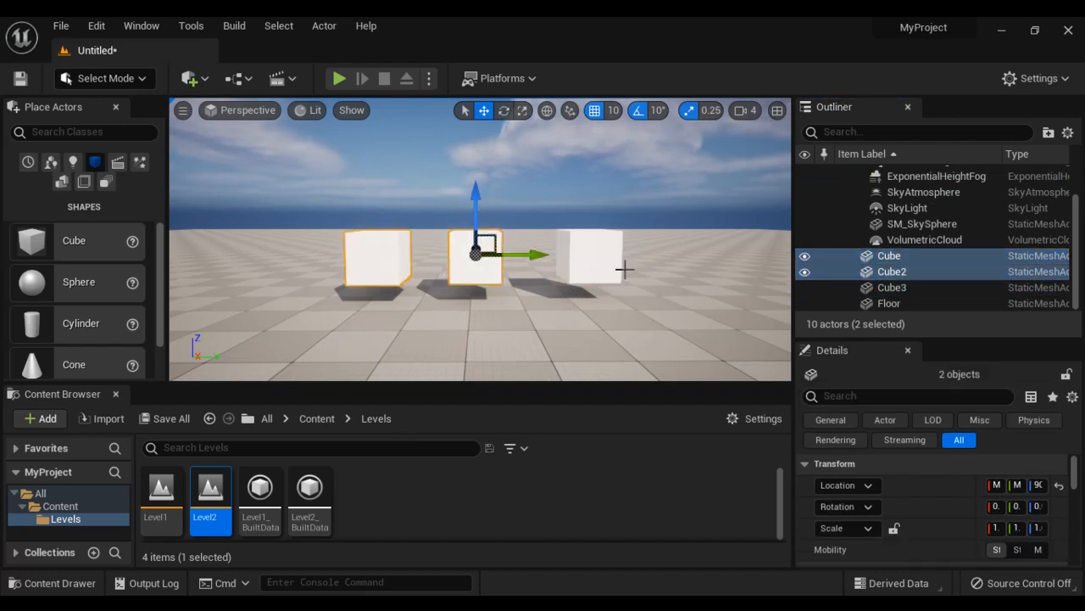
{"action": "left_click", "coordinate": [624, 269], "text": "ctrl"}
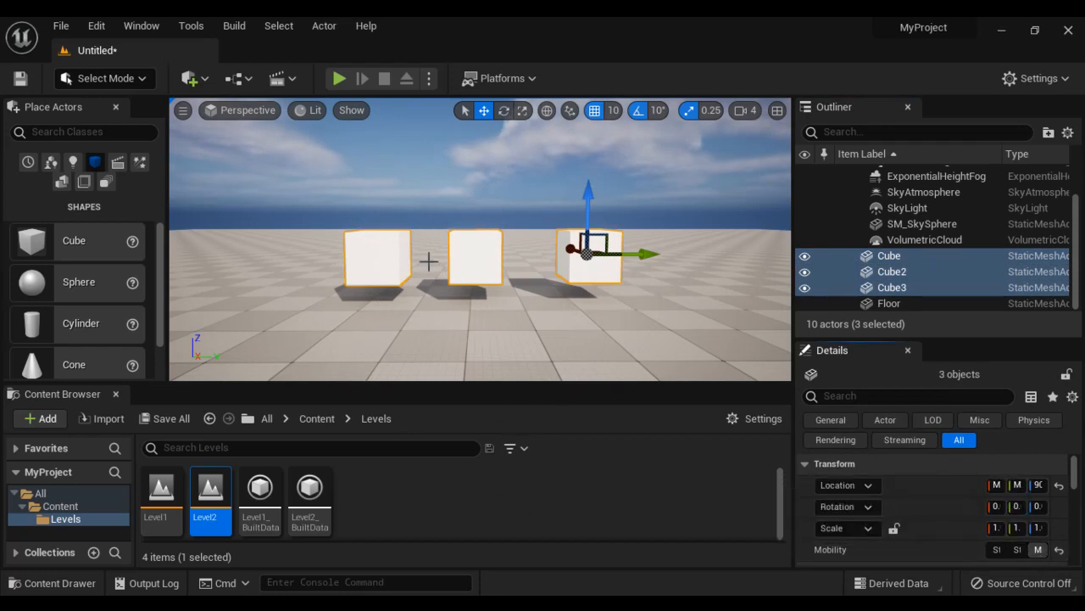
Save the current level as Level3 in the Levels folder
{"action": "left_click", "coordinate": [61, 25]}
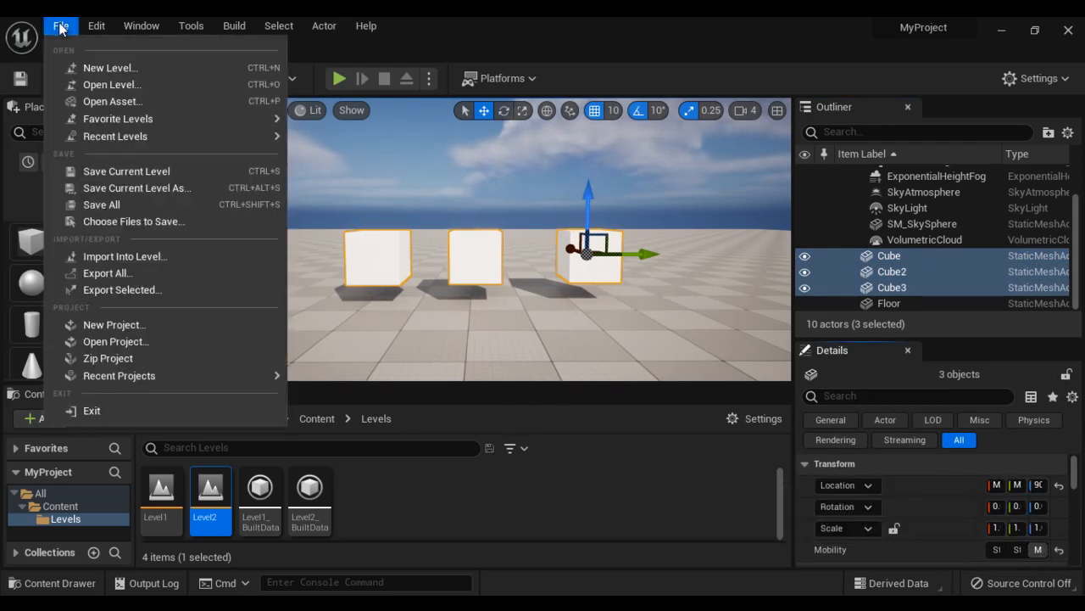
{"action": "left_click", "coordinate": [173, 187]}
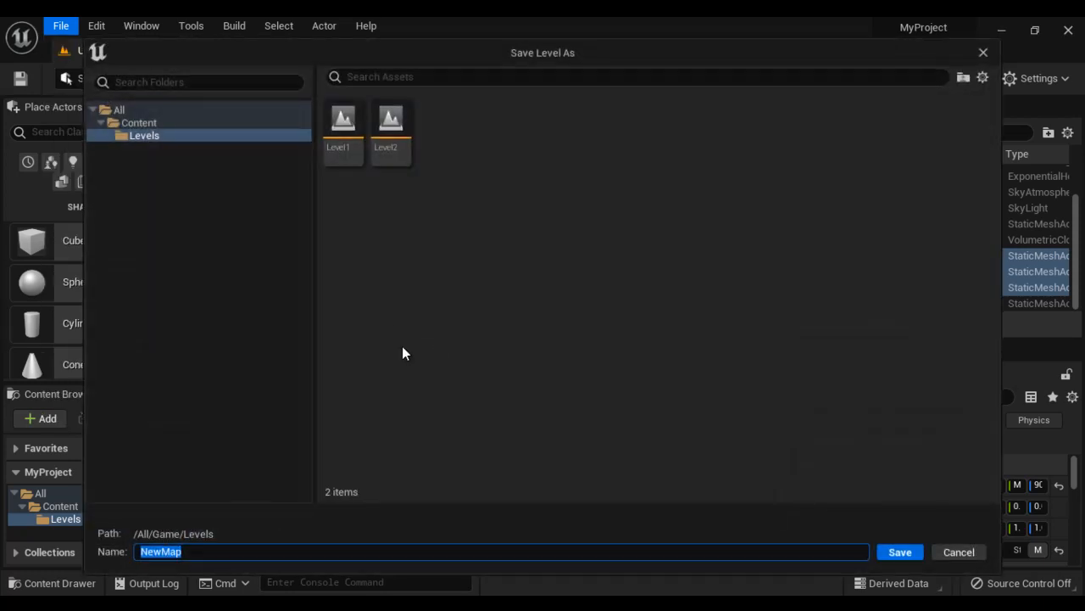
{"action": "type", "text": "Level3"}
{"action": "left_click", "coordinate": [897, 552]}
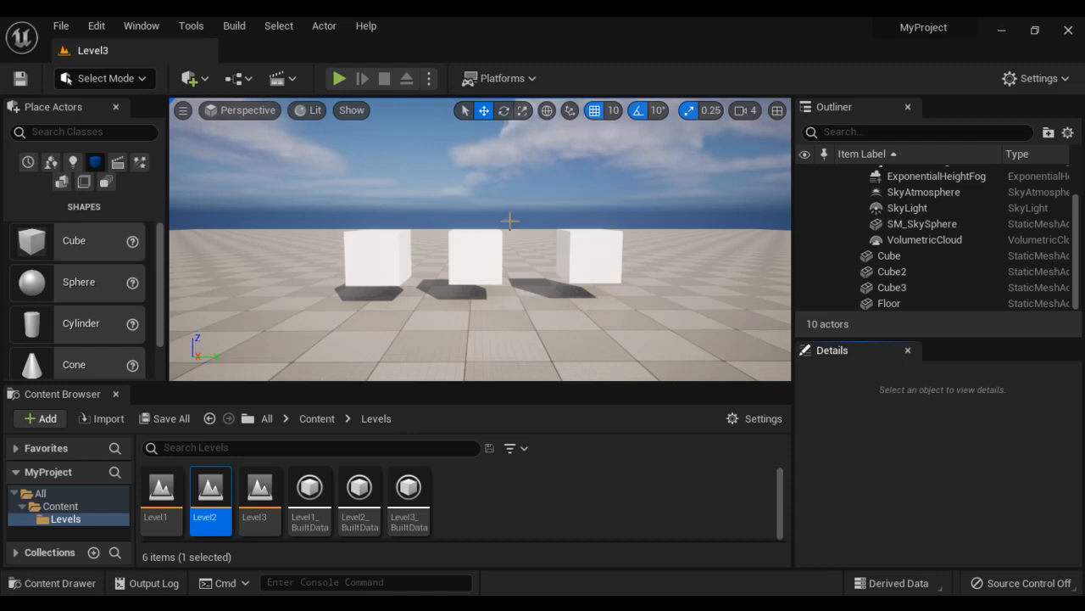
Open Level3's Level Blueprint and dock its window beside the Level3 editor
{"action": "left_click", "coordinate": [249, 78]}
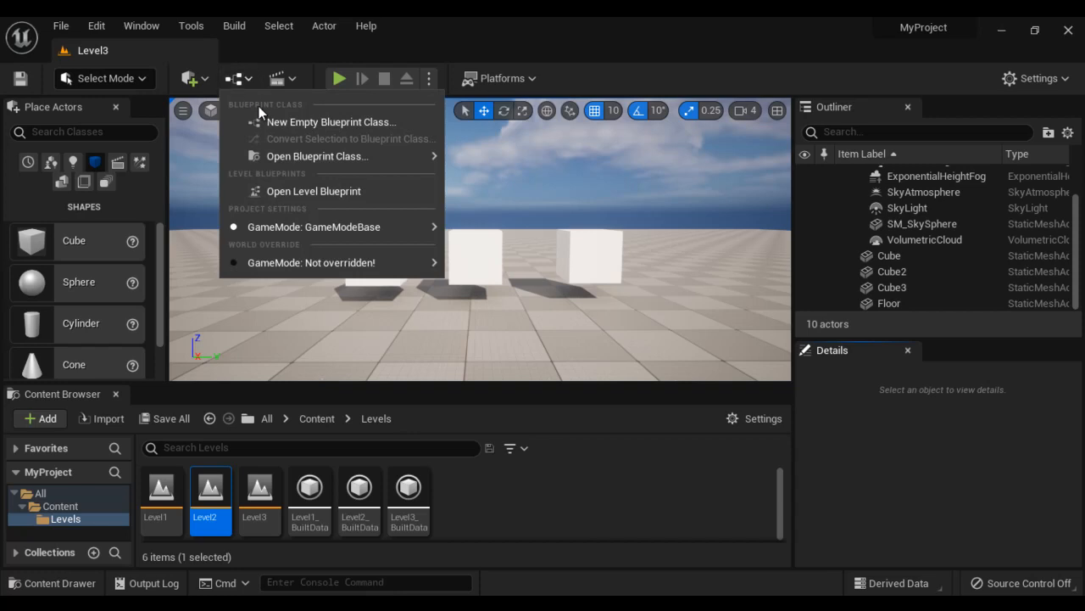
{"action": "left_click", "coordinate": [292, 191]}
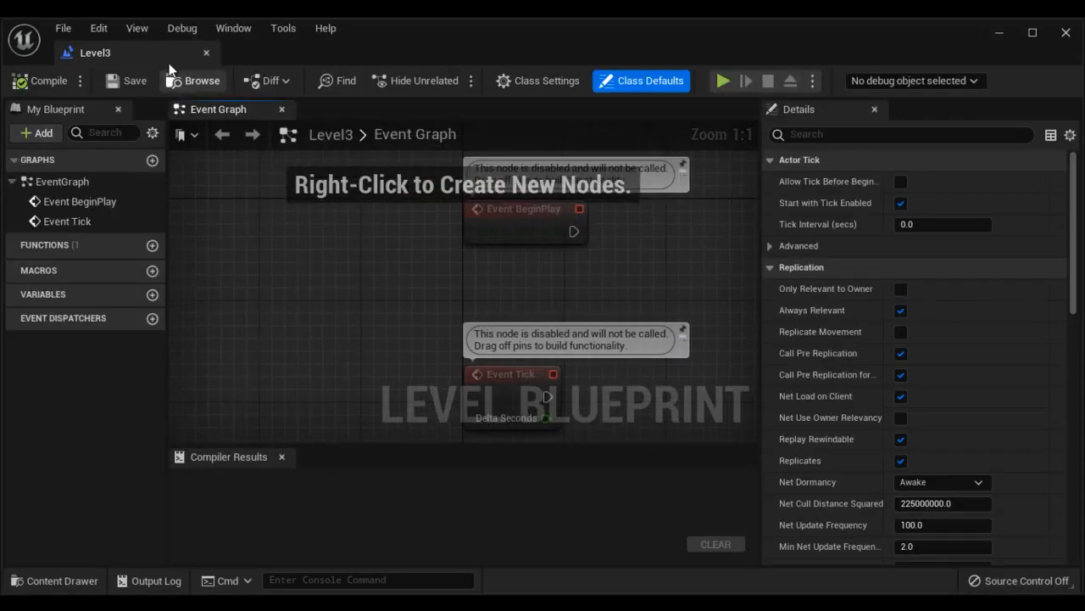
{"action": "left_click_drag", "start_coordinate": [169, 63], "coordinate": [326, 57]}
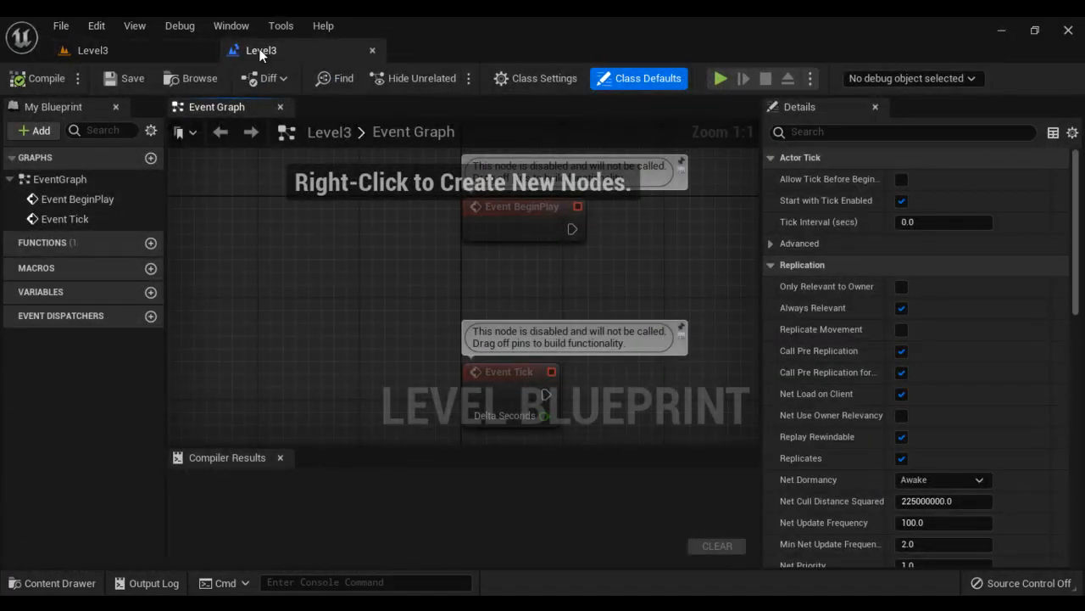
Select all three cubes in Level3 and create references to them in its Level Blueprint below Event Tick
{"action": "left_click", "coordinate": [182, 52]}
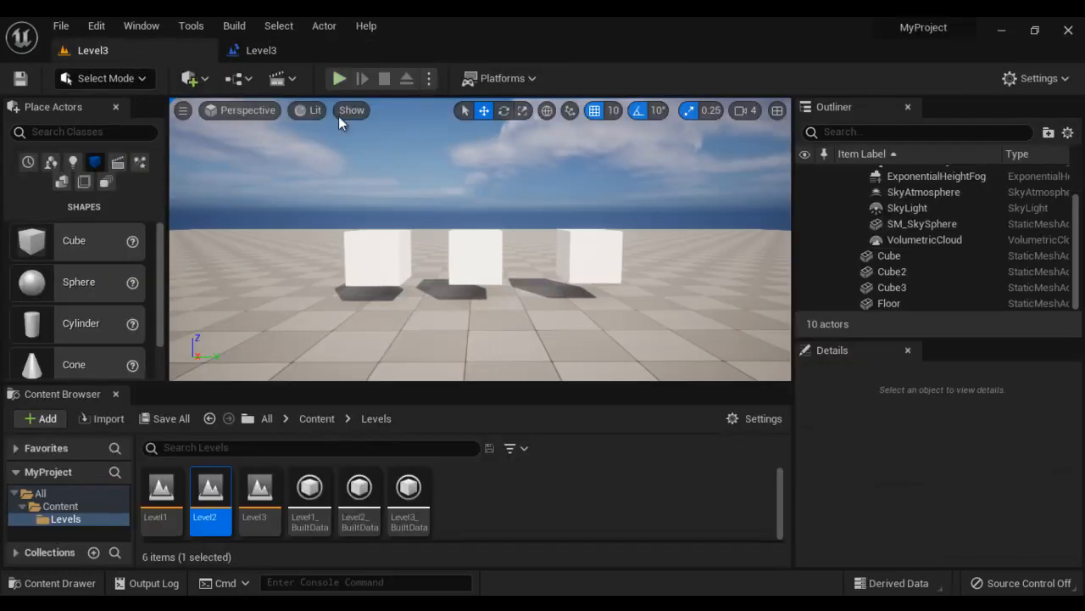
{"action": "left_click", "coordinate": [402, 283]}
{"action": "left_click", "coordinate": [494, 275], "text": "ctrl"}
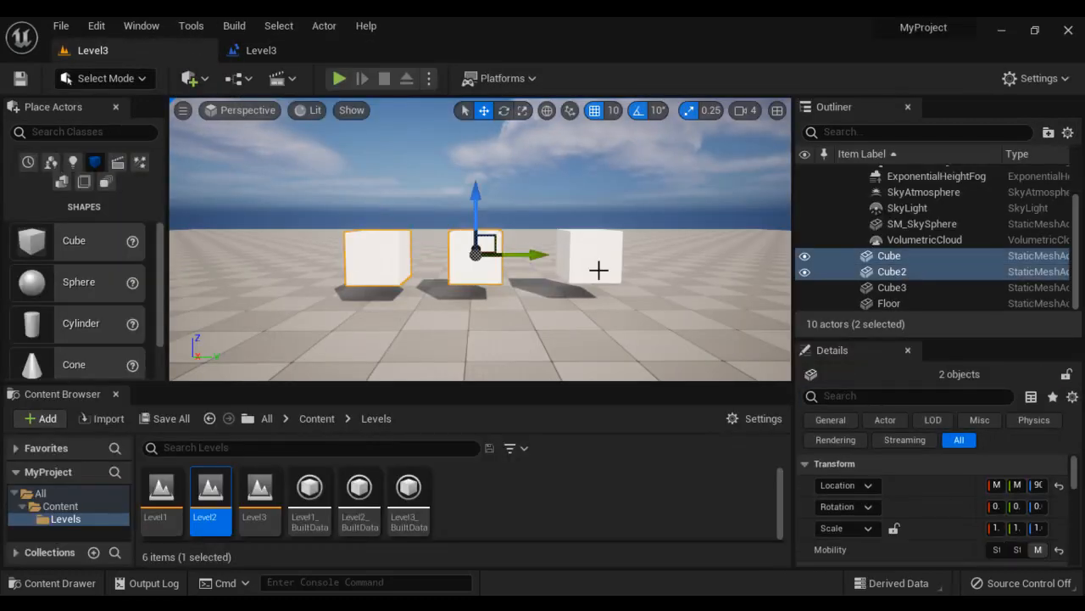
{"action": "left_click", "coordinate": [598, 269], "text": "ctrl"}
{"action": "left_click", "coordinate": [276, 50]}
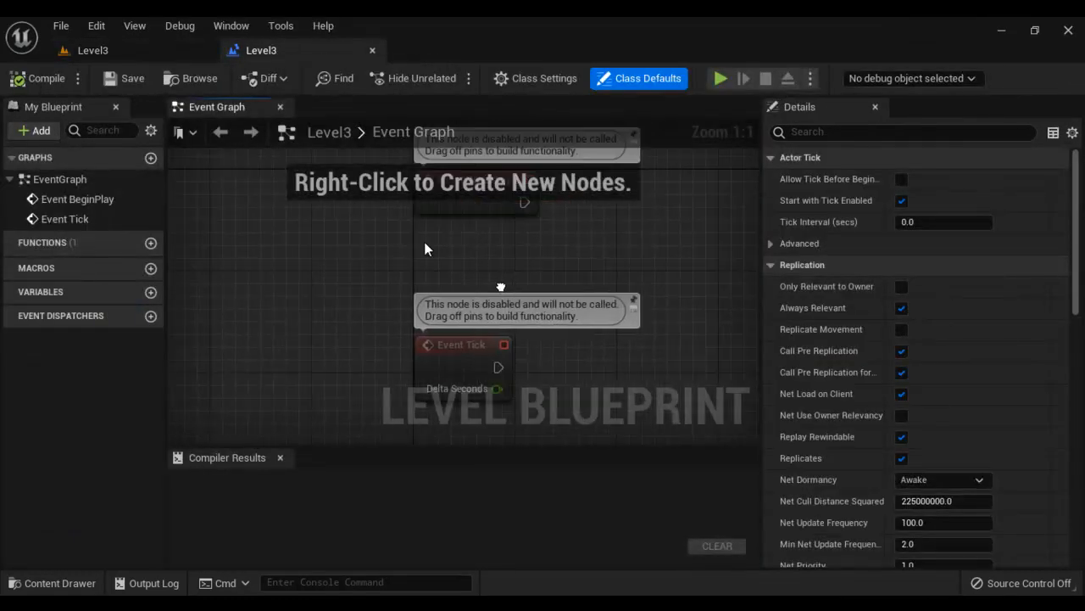
{"action": "right_click", "coordinate": [293, 329]}
{"action": "scroll", "coordinate": [440, 378], "scroll_direction": "down", "scroll_amount": 3}
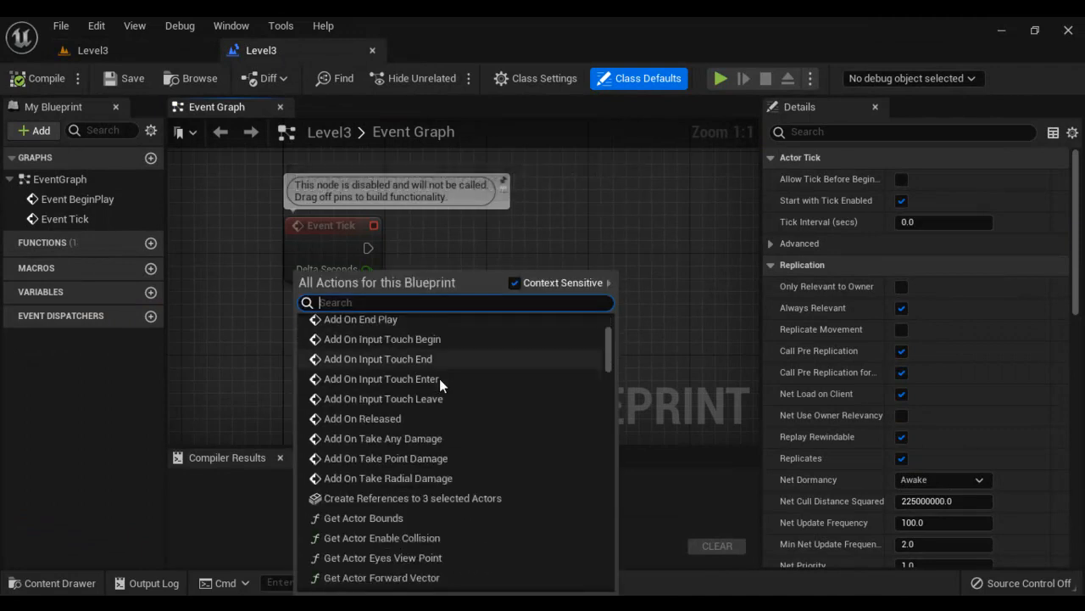
{"action": "left_click", "coordinate": [442, 502]}
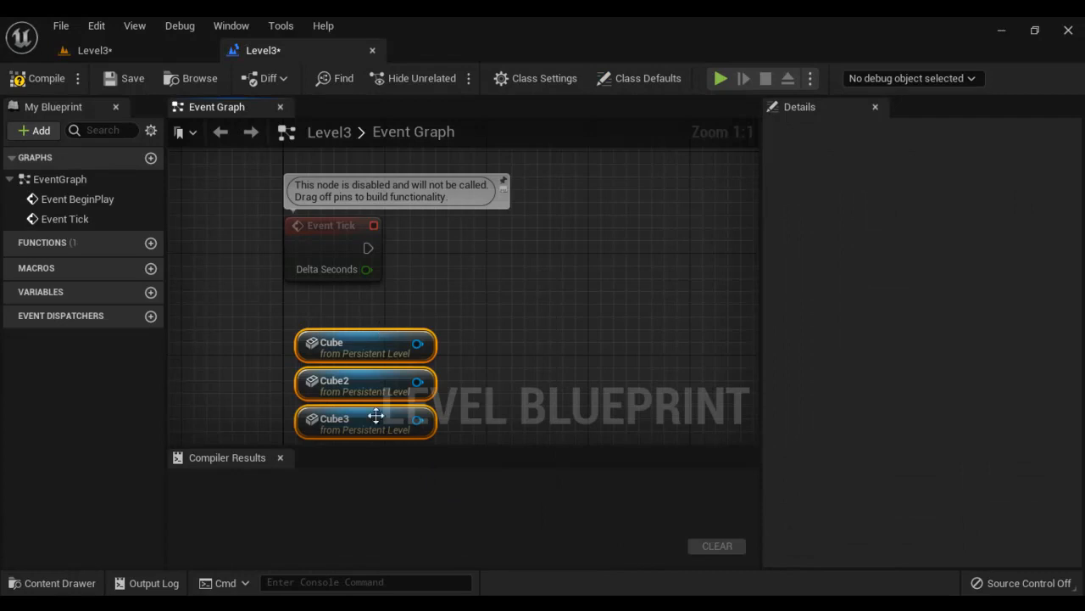
{"action": "left_click", "coordinate": [509, 350]}
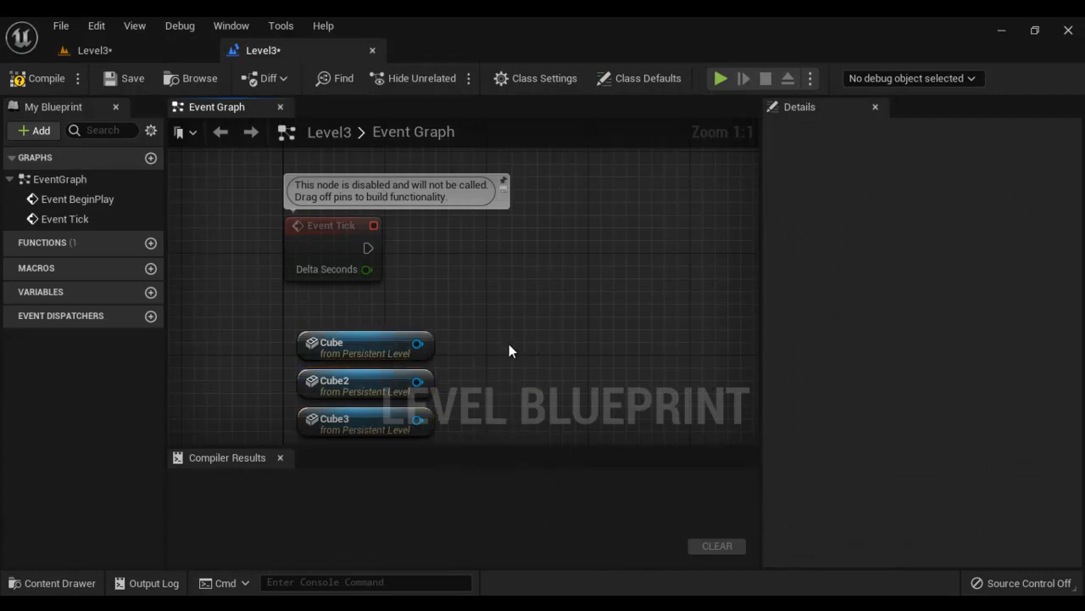
Add an Add Actor Local Rotation node targeting the Cube reference, and connect Event Tick's execution output to it
{"action": "left_click_drag", "start_coordinate": [417, 342], "coordinate": [503, 257]}
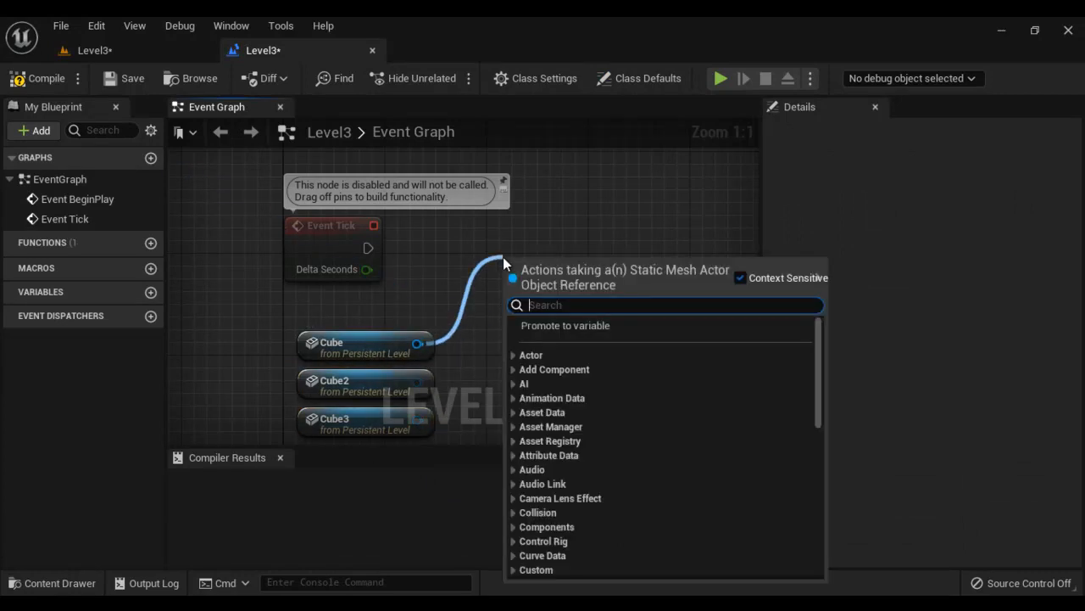
{"action": "type", "text": "add acto"}
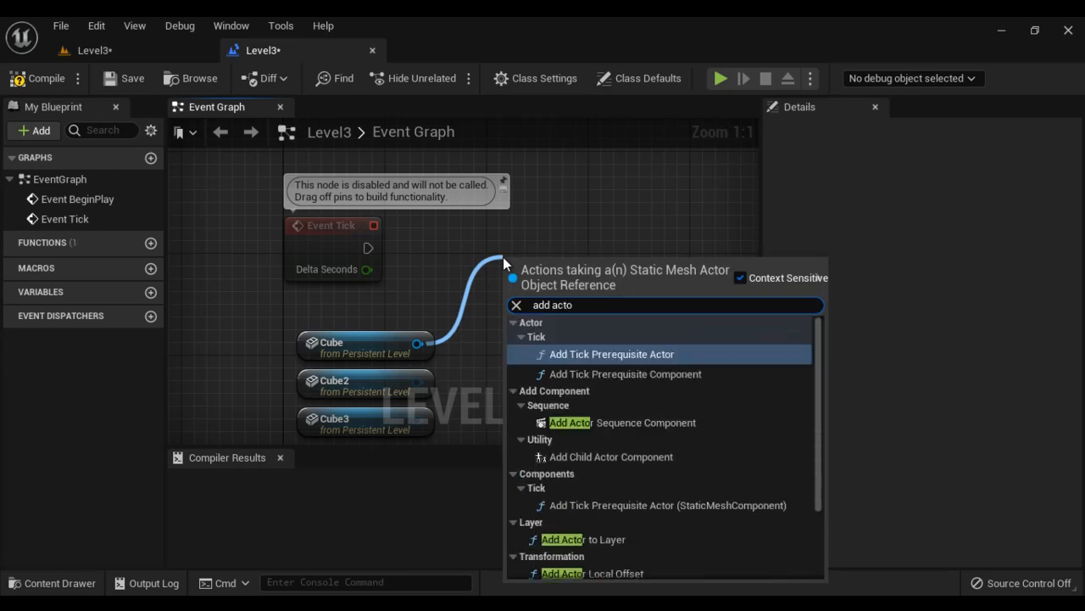
{"action": "type", "text": "r loca"}
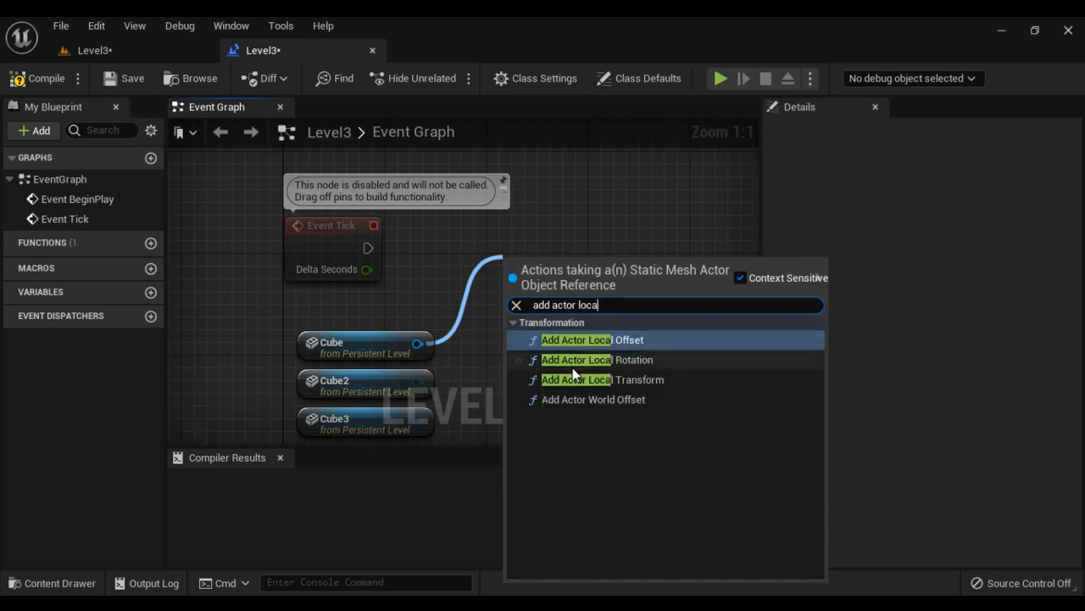
{"action": "left_click", "coordinate": [573, 363]}
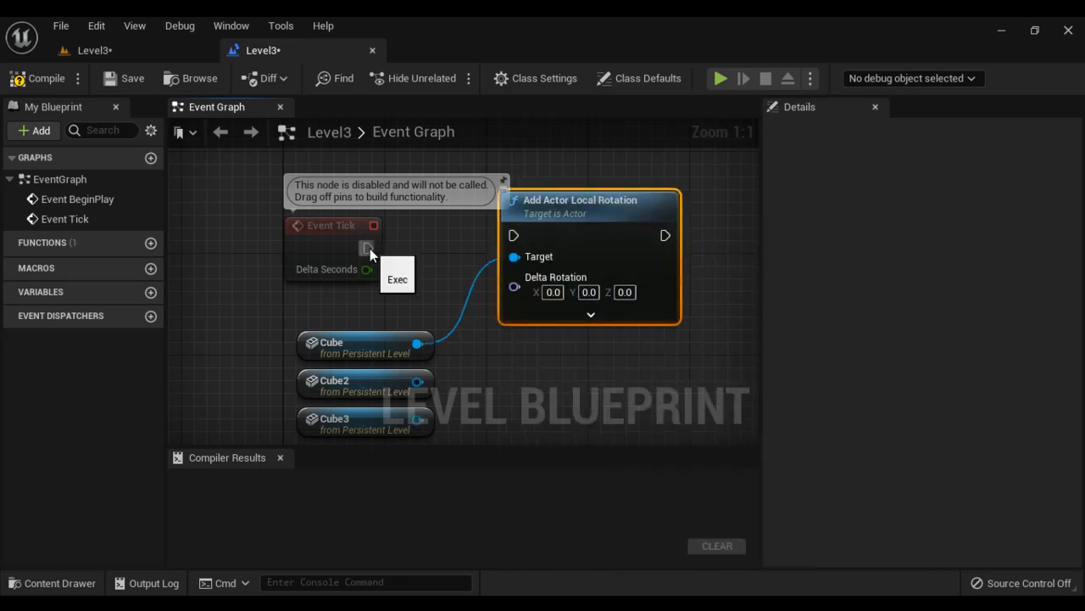
{"action": "left_click_drag", "start_coordinate": [367, 249], "coordinate": [556, 226]}
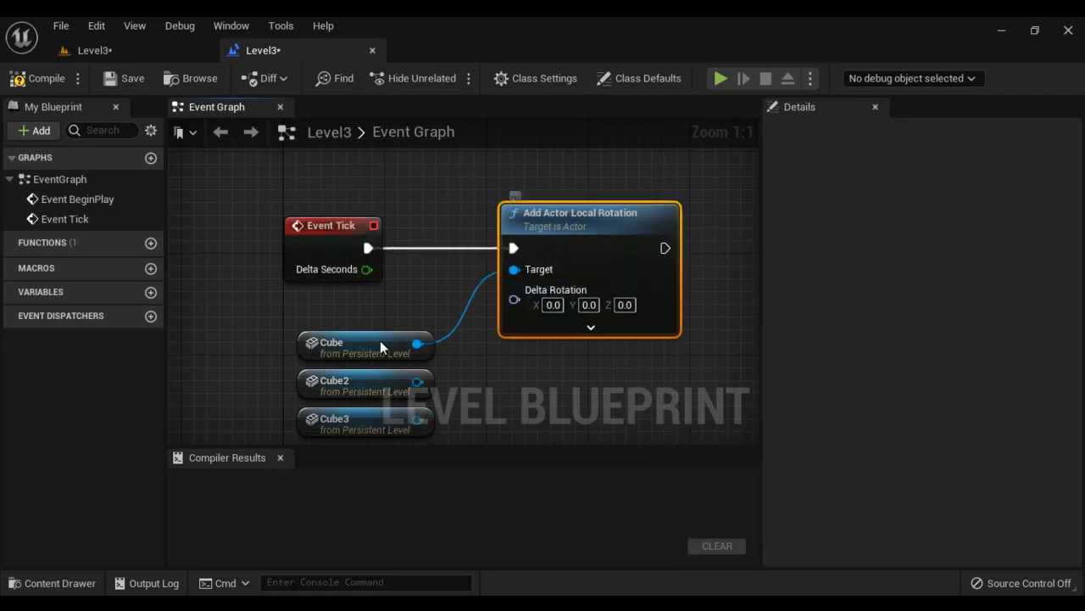
Set the Z value of Add Actor Local Rotation's Delta Rotation to 5
{"action": "left_click", "coordinate": [630, 306]}
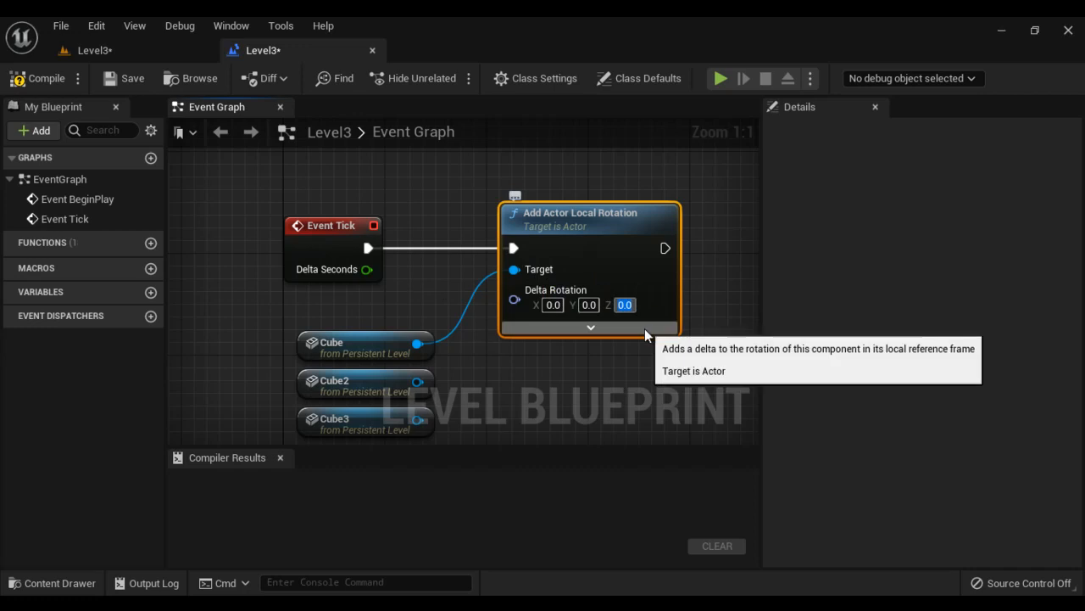
{"action": "type", "text": "5"}
{"action": "key", "text": "Return"}
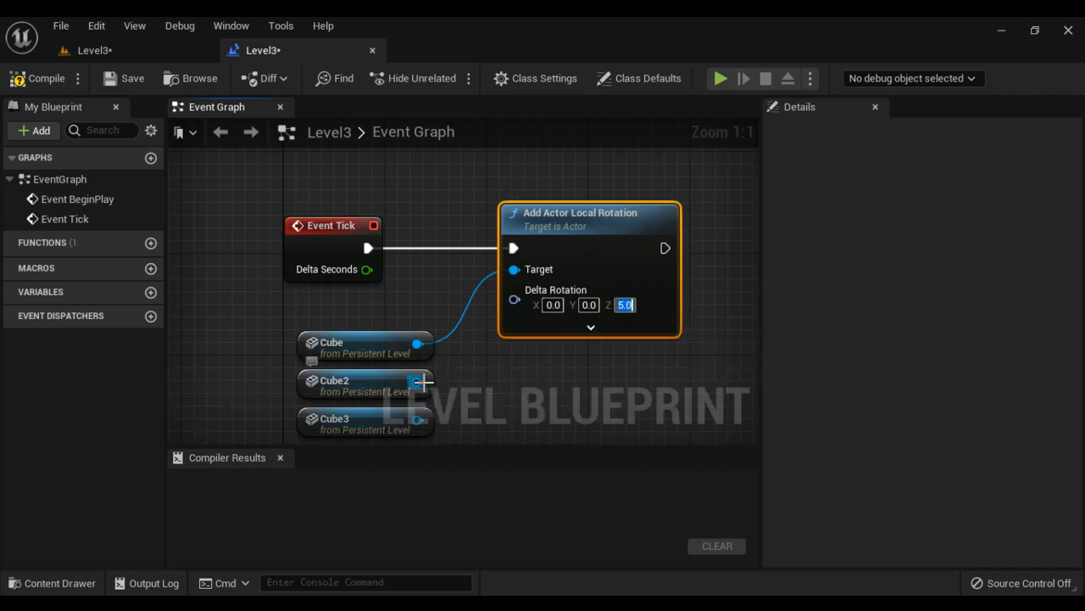
Connect the Cube2 and Cube3 references to Add Actor Local Rotation's Target, and compile and save the blueprint
{"action": "left_click_drag", "start_coordinate": [417, 381], "coordinate": [523, 312]}
{"action": "left_click_drag", "start_coordinate": [417, 419], "coordinate": [514, 269]}
{"action": "left_click", "coordinate": [56, 79]}
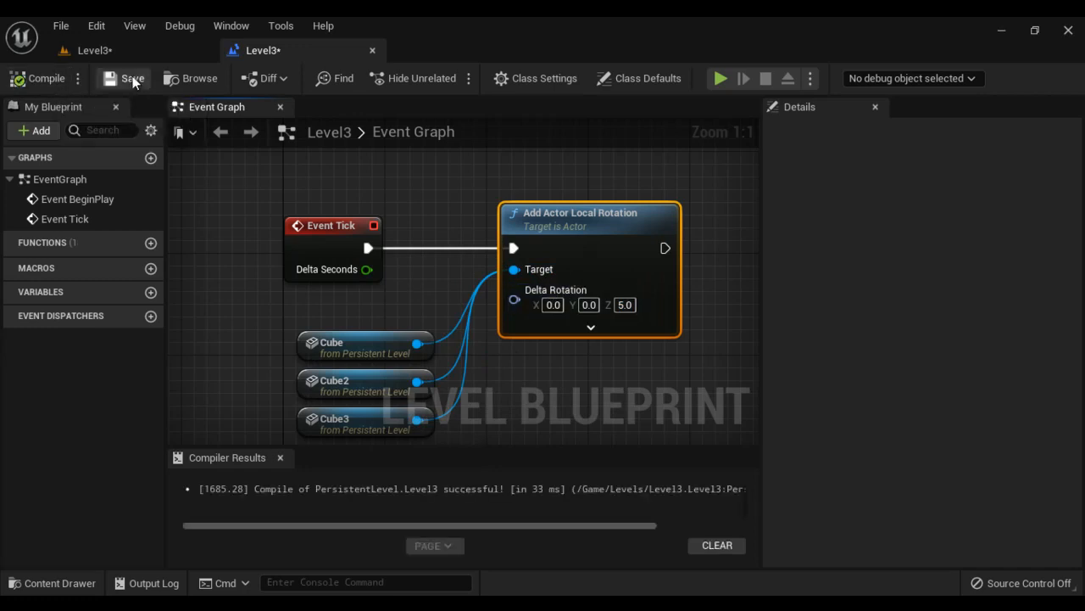
{"action": "left_click", "coordinate": [131, 78]}
Play Level3 in the viewport to check the three cubes' rotation, and stop the simulation
{"action": "left_click", "coordinate": [126, 49]}
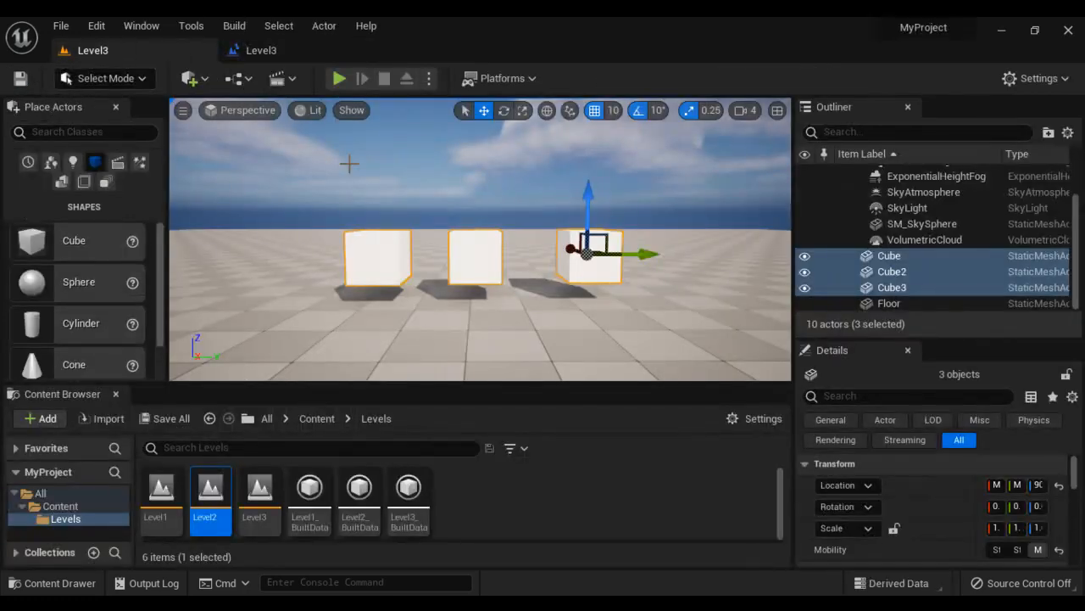
{"action": "left_click", "coordinate": [340, 78]}
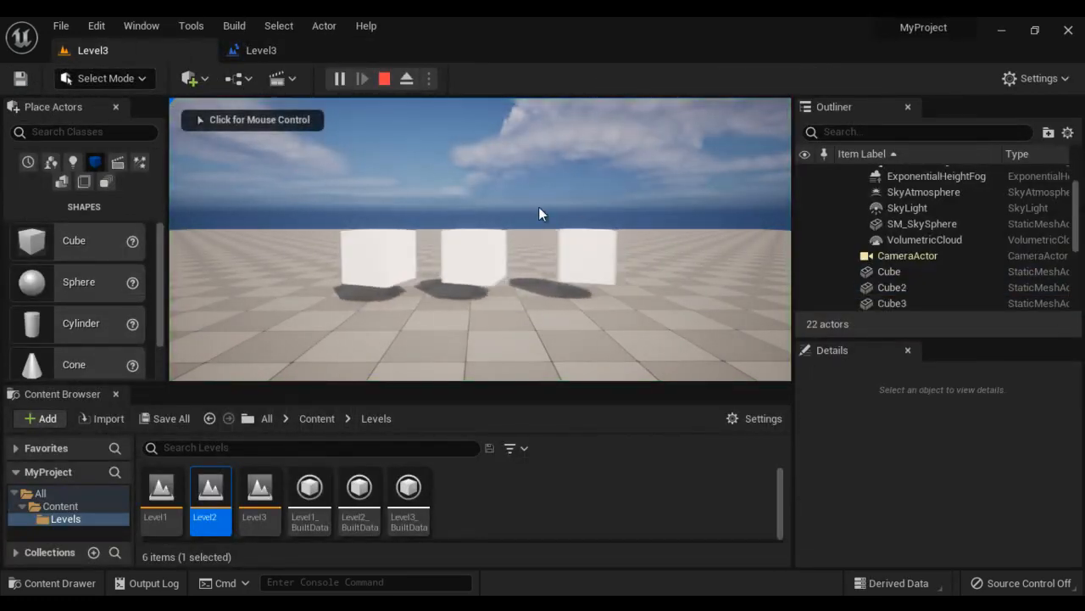
{"action": "left_click", "coordinate": [384, 79]}
Switch to the Level Blueprint document in Microsoft Word, reread its Note section, and return to Level3's Level Blueprint
{"action": "left_click", "coordinate": [275, 51]}
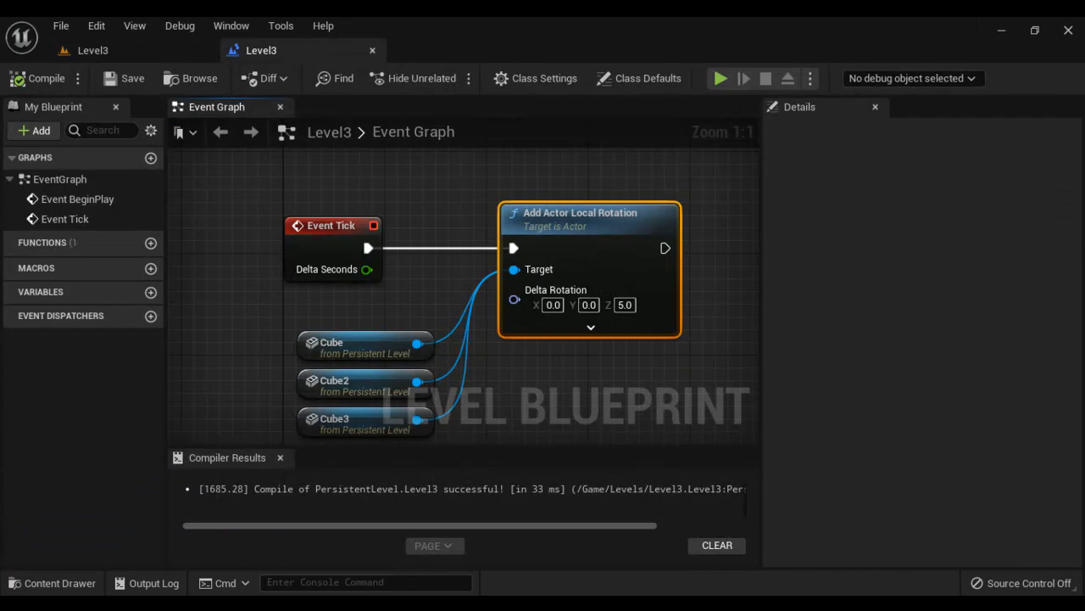
{"action": "mouse_move", "coordinate": [416, 604]}
{"action": "left_click", "coordinate": [496, 565]}
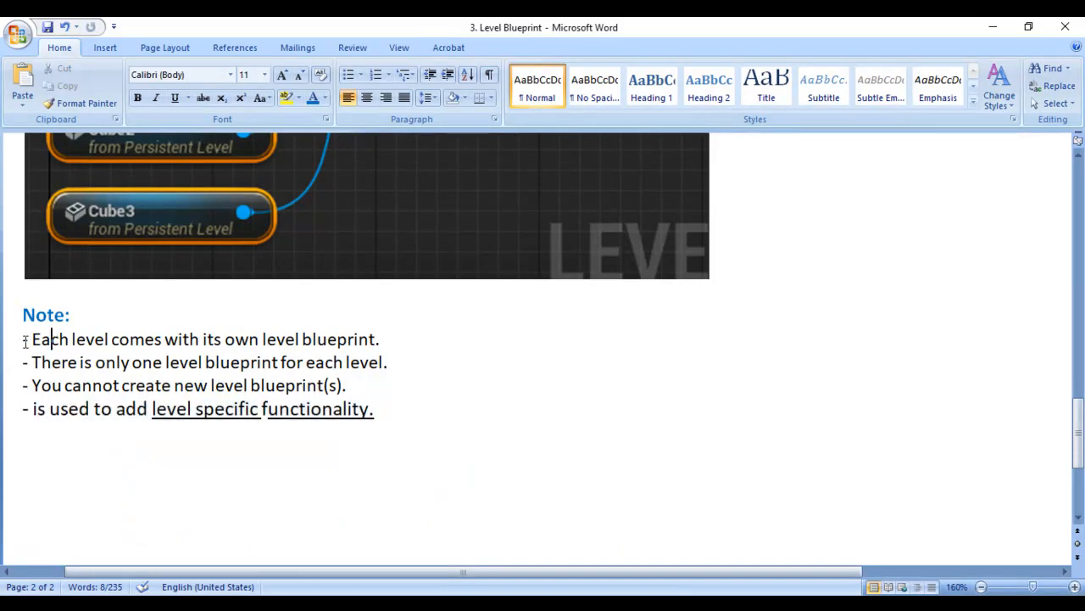
{"action": "left_click_drag", "start_coordinate": [52, 339], "coordinate": [497, 421]}
{"action": "left_click", "coordinate": [810, 383]}
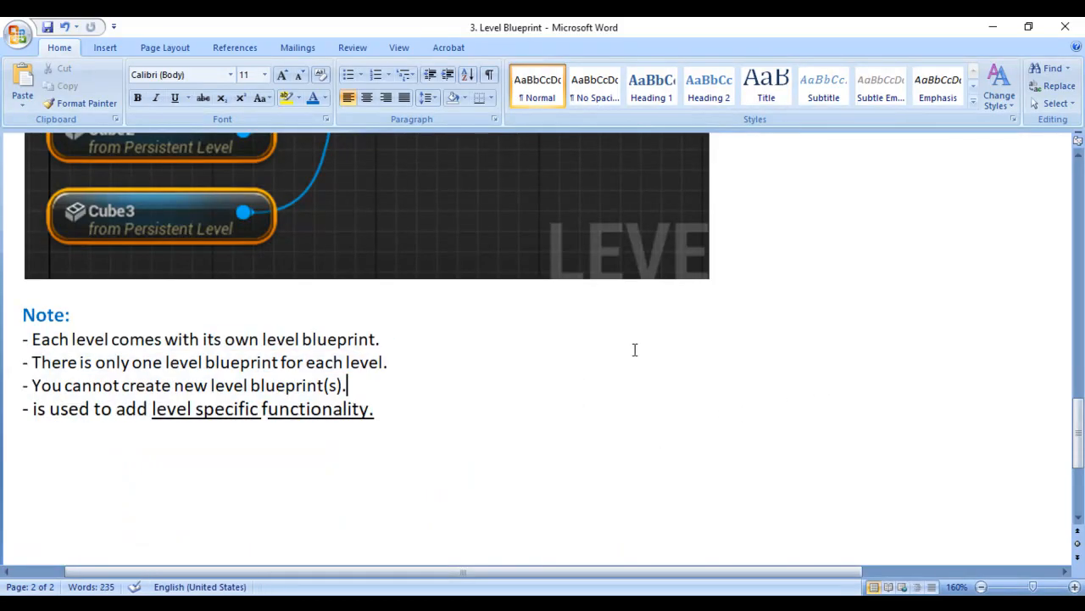
{"action": "left_click", "coordinate": [1003, 25]}
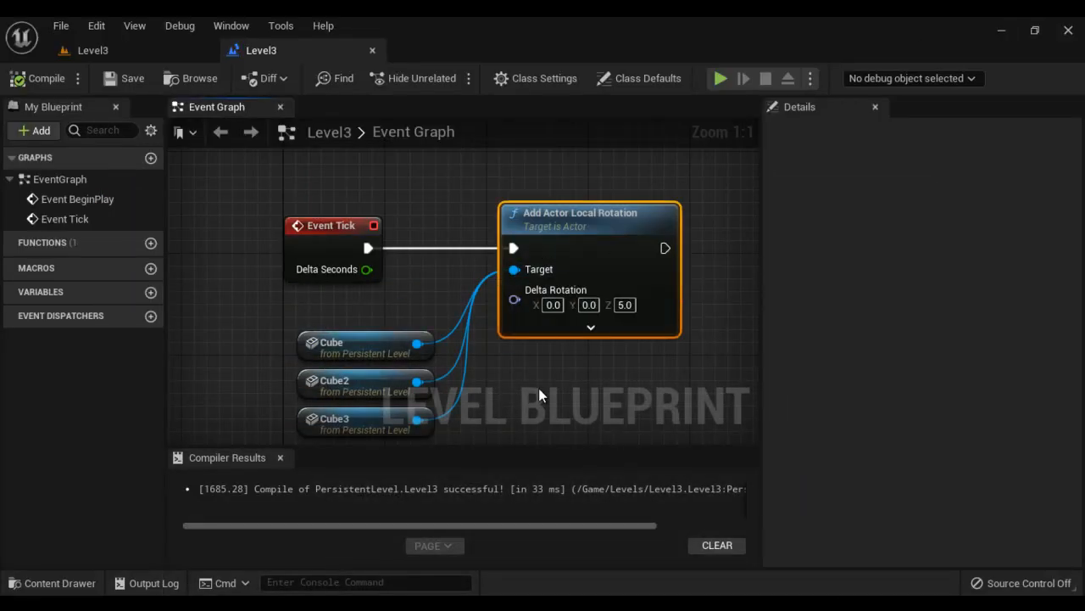
Place a Point Light between the first two cubes in the Level3 viewport and delete it
{"action": "left_click", "coordinate": [141, 52]}
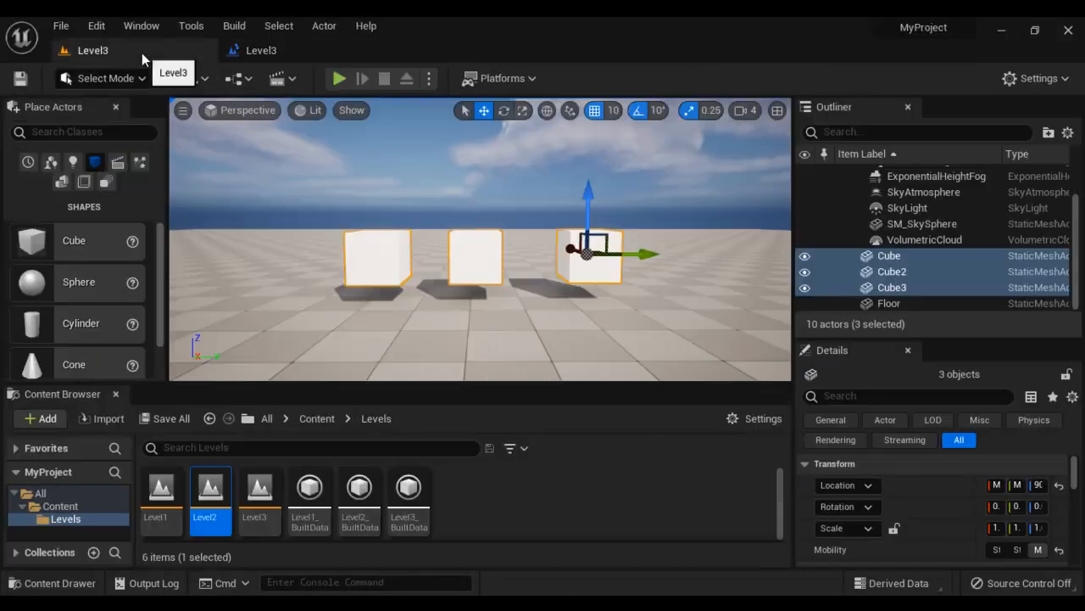
{"action": "left_click", "coordinate": [73, 163]}
{"action": "left_click_drag", "start_coordinate": [85, 282], "coordinate": [417, 292]}
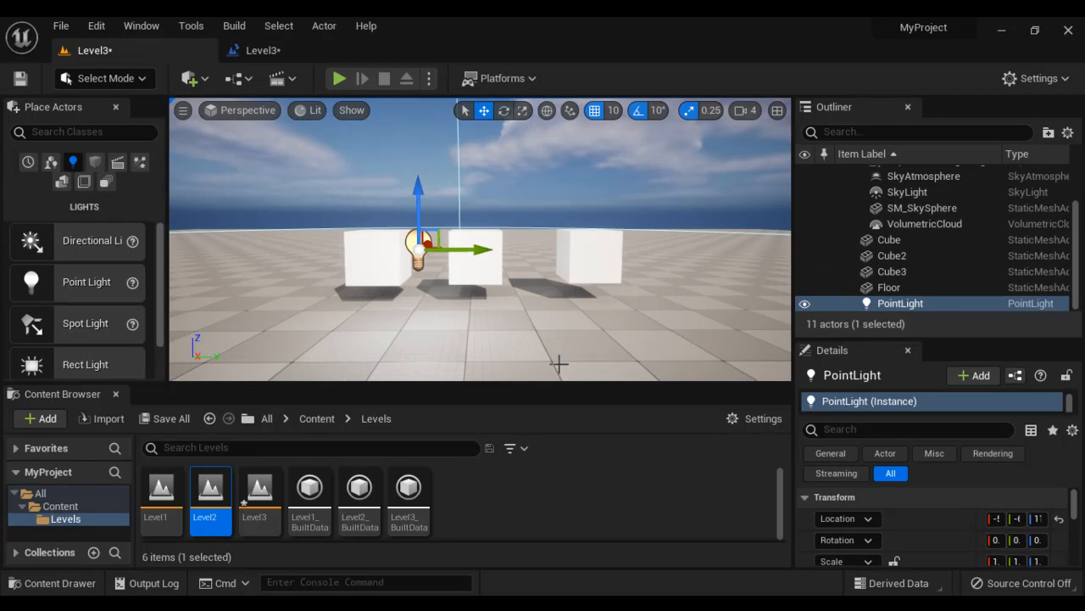
{"action": "key", "text": "Delete"}
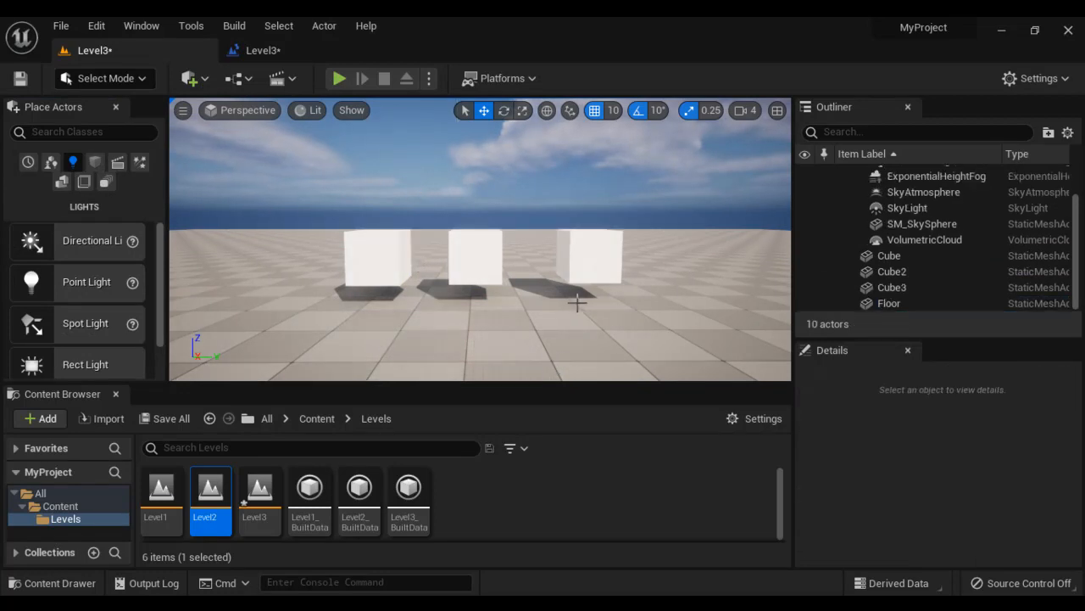